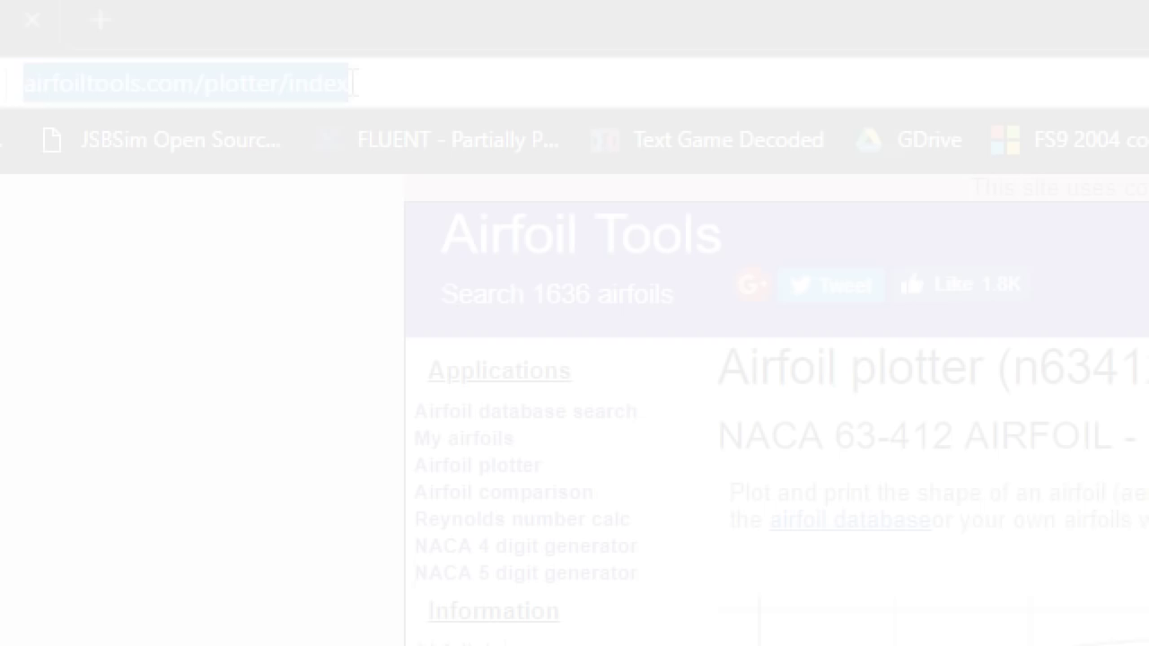
Plot the naca2412-il - NACA 2412 airfoil in the Airfoil Tools plotter with 100 mm chord and 100% thickness
left_click_drag(288, 83, 26, 82)
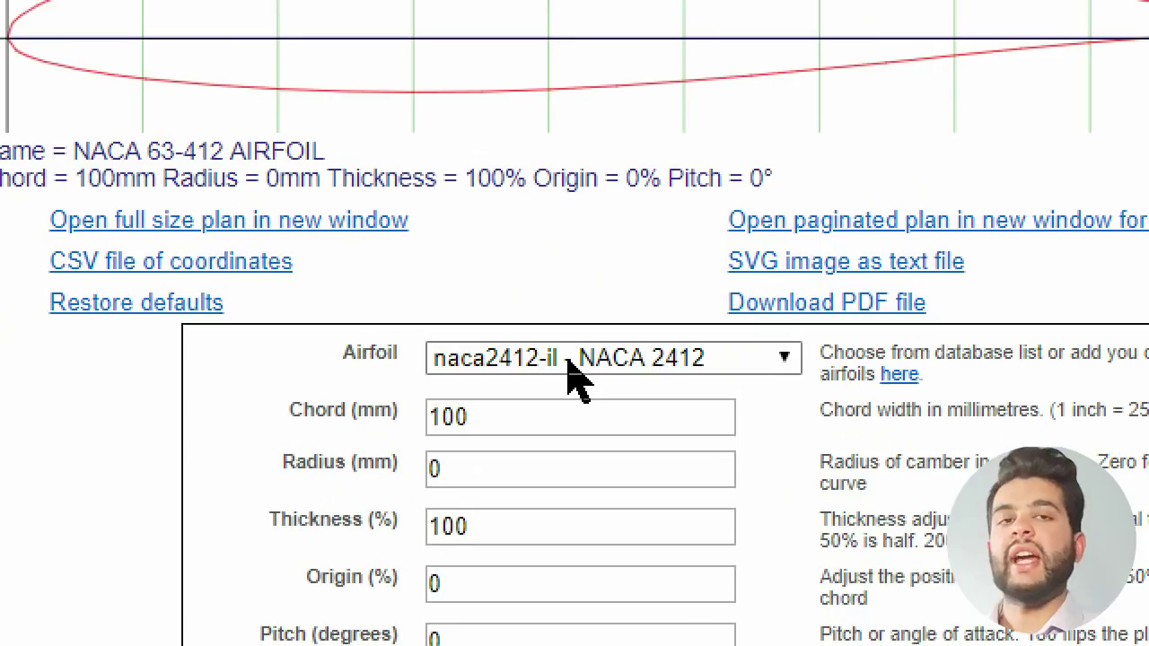
left_click(566, 359)
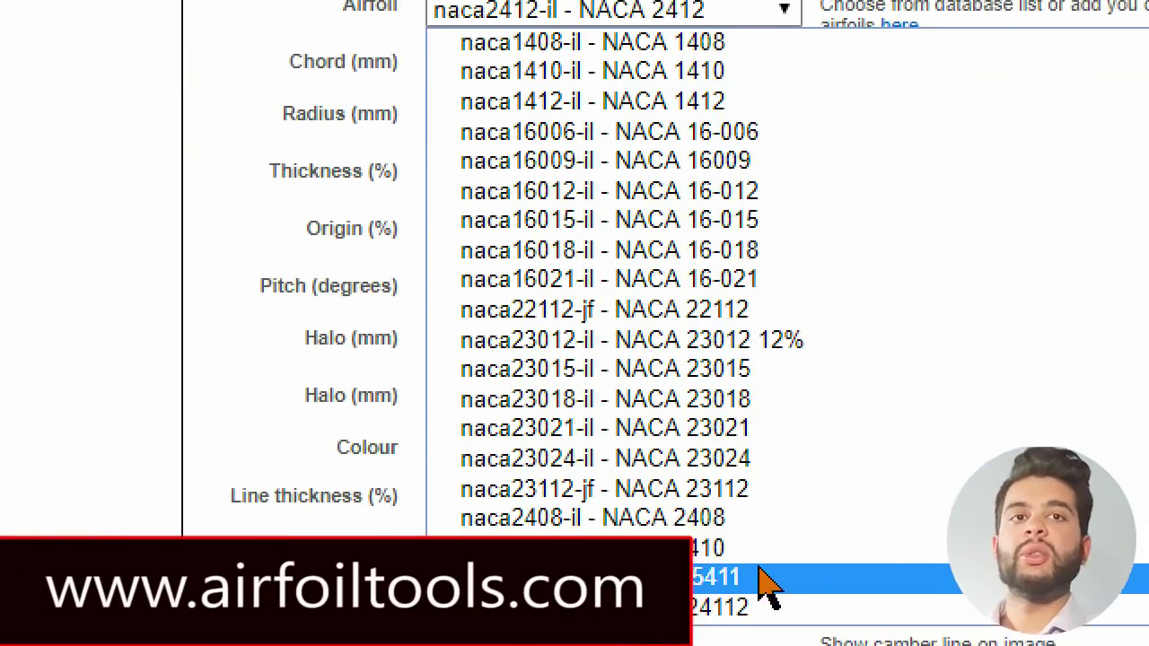
scroll(761, 504, "down", 4)
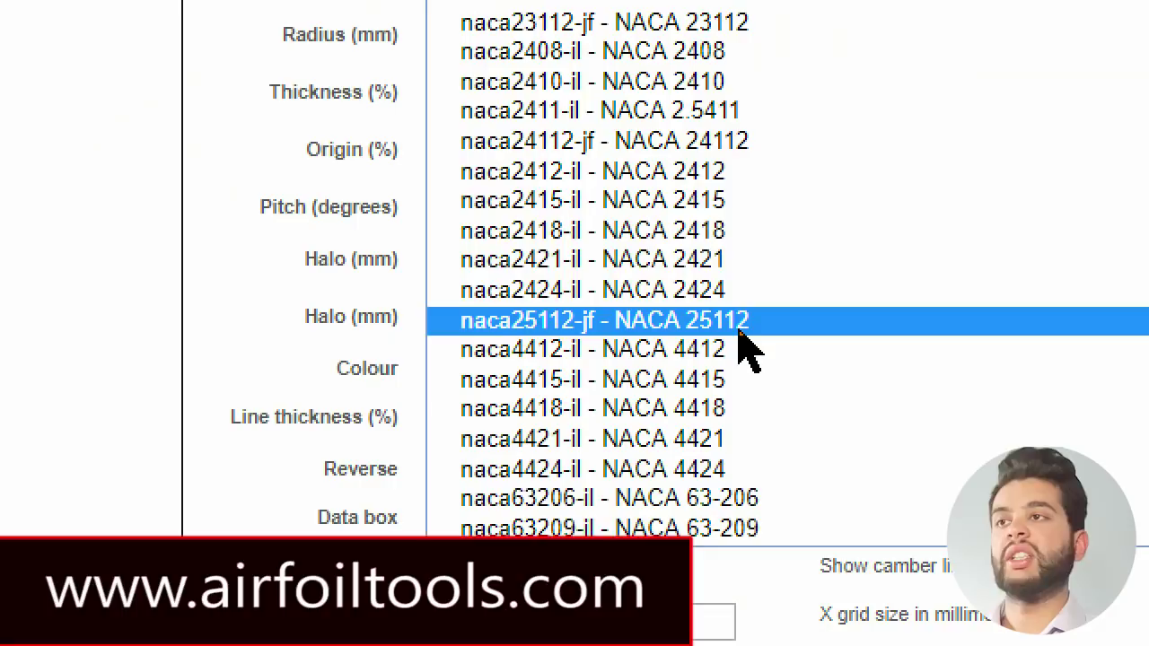
left_click(723, 173)
left_click(542, 483)
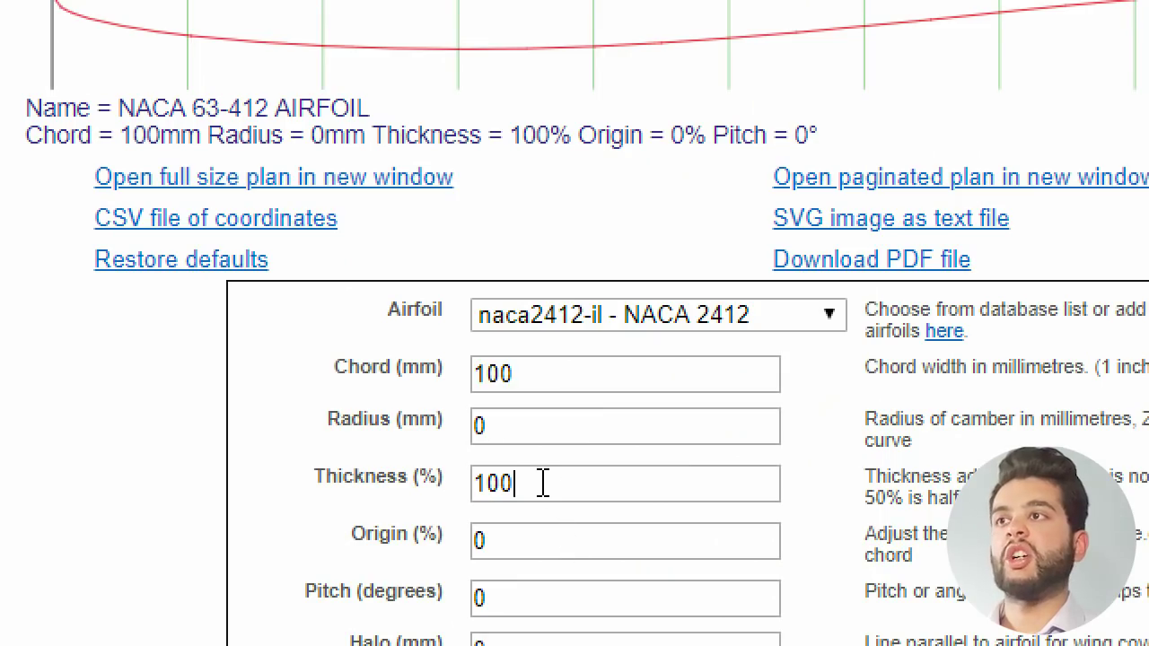
left_click_drag(543, 483, 446, 497)
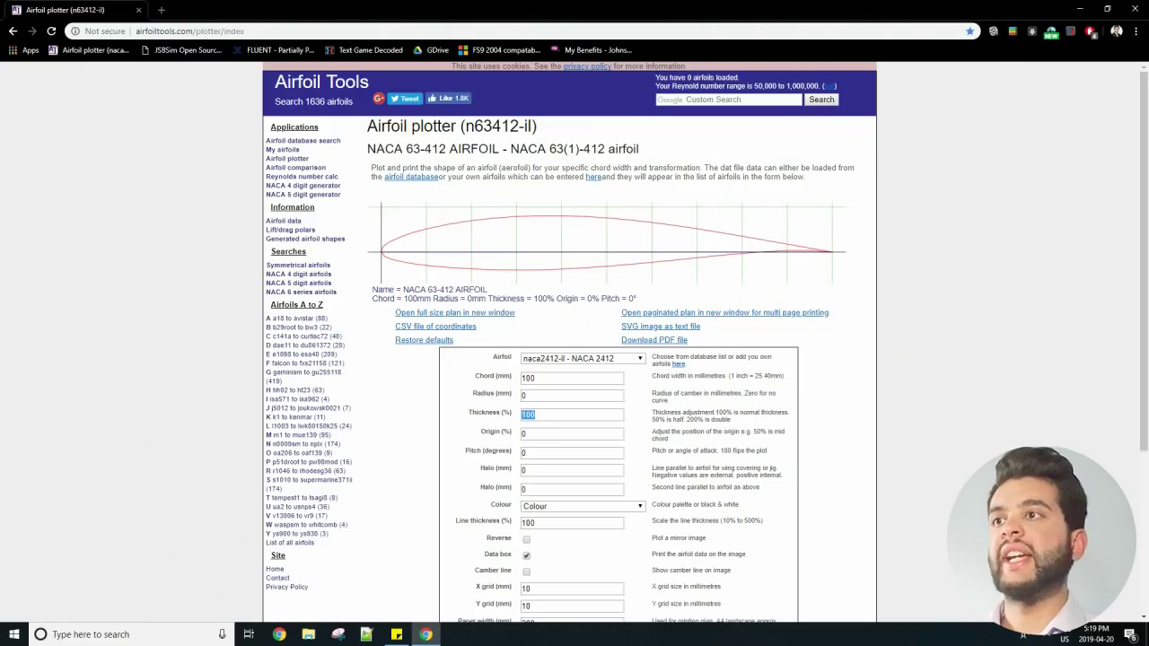
scroll(574, 359, "down", 1)
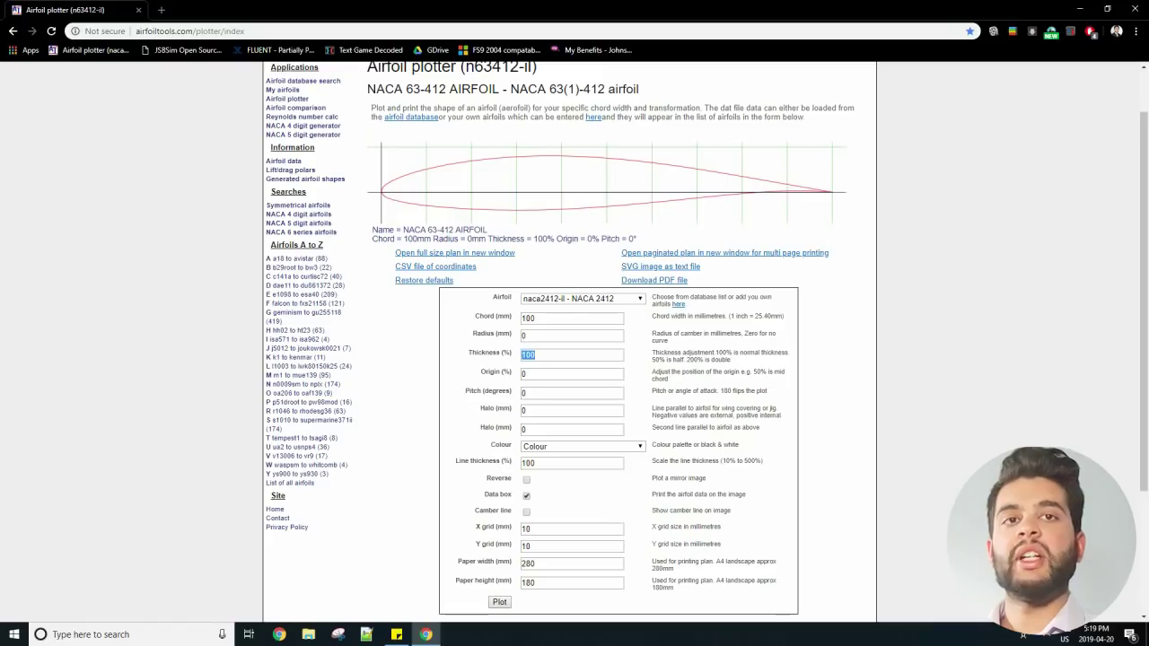
scroll(574, 359, "down", 3)
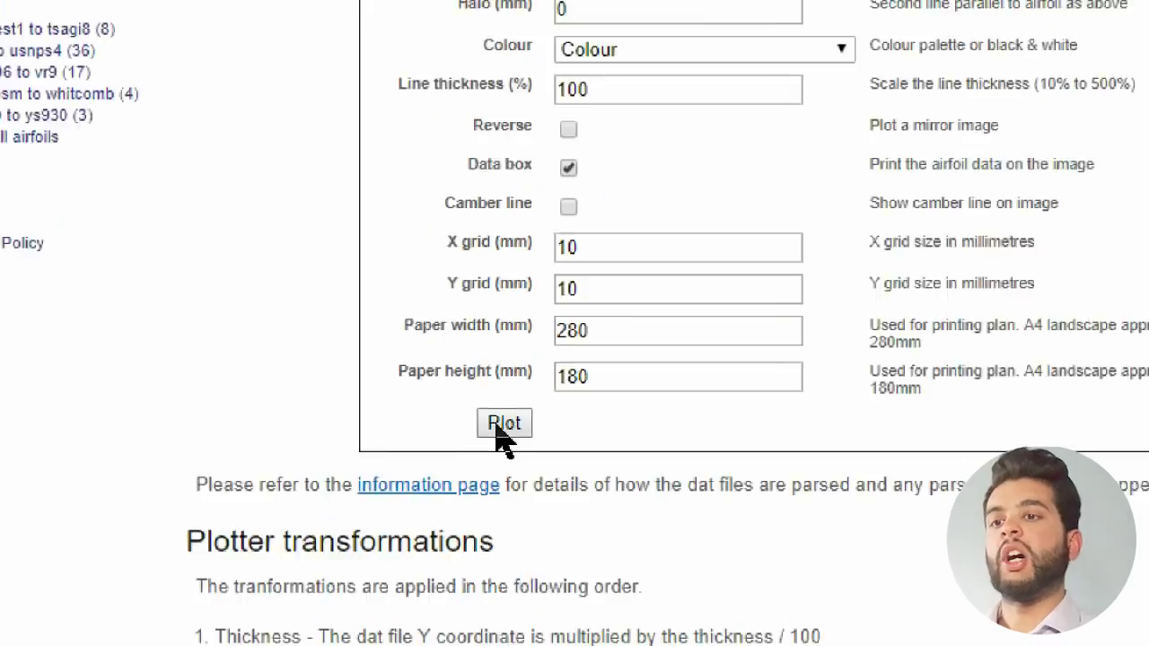
left_click(499, 423)
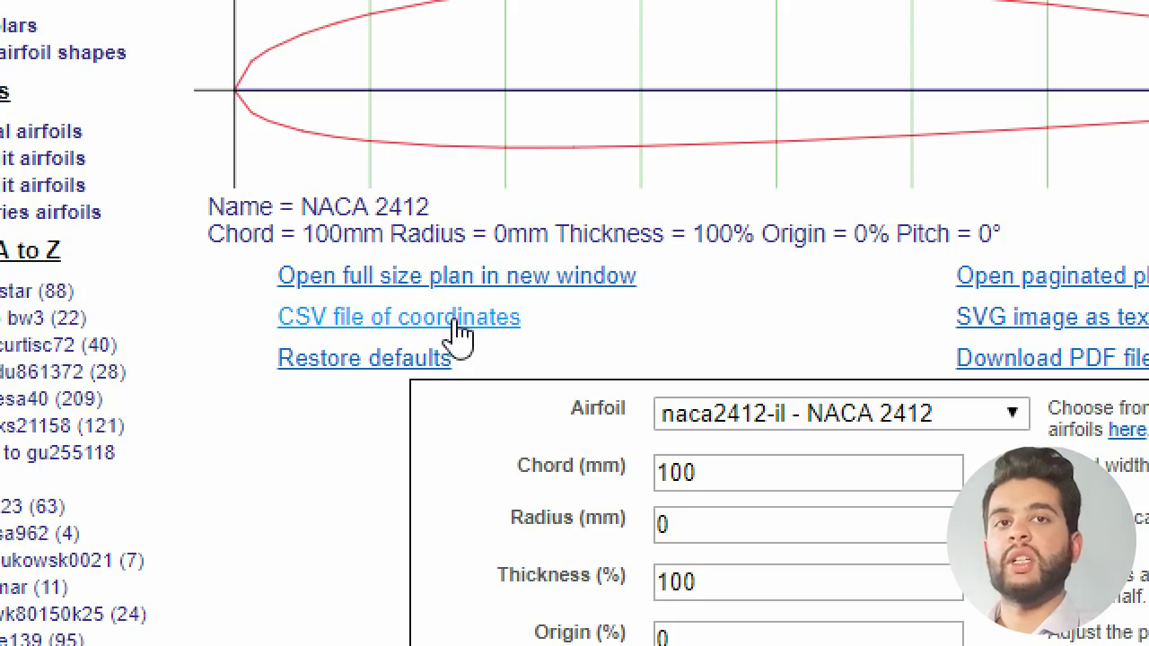
Download the plotted airfoil's CSV file of coordinates and delete the duplicate naca2412-il (2) from the Downloads folder
left_click(459, 323)
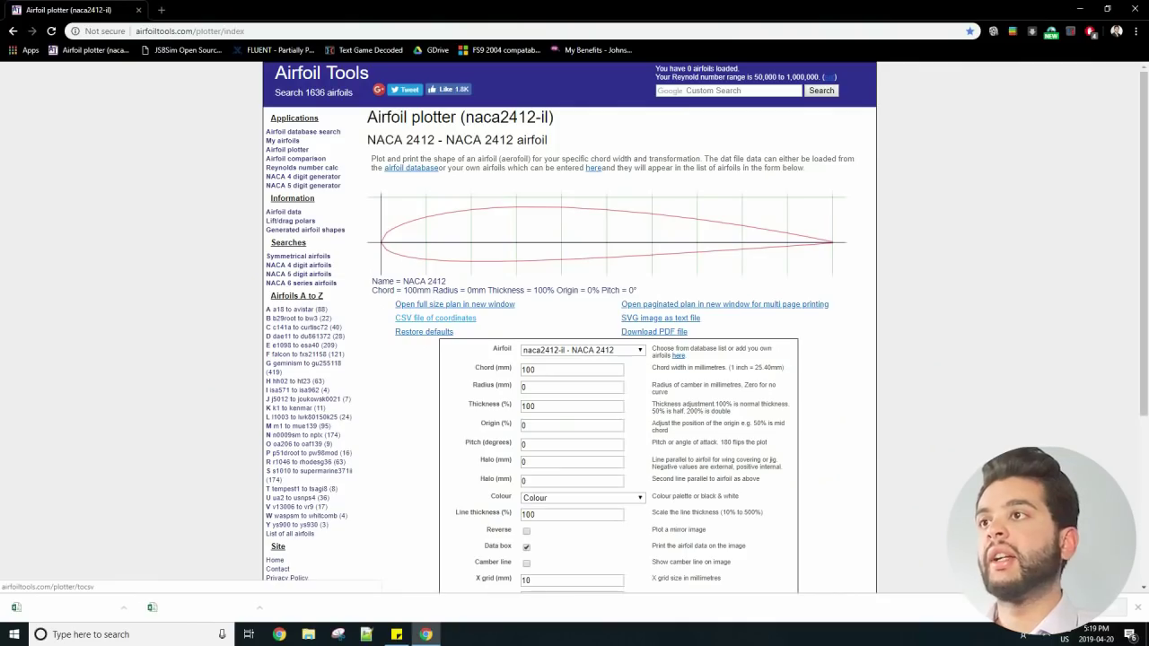
left_click(124, 607)
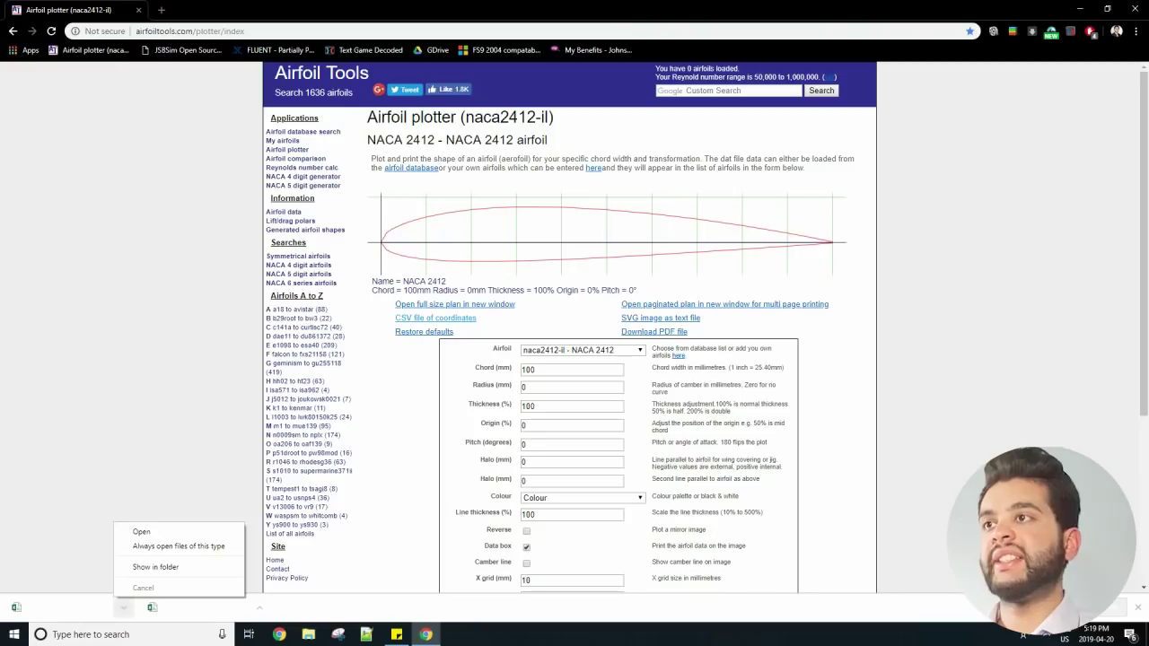
left_click(166, 567)
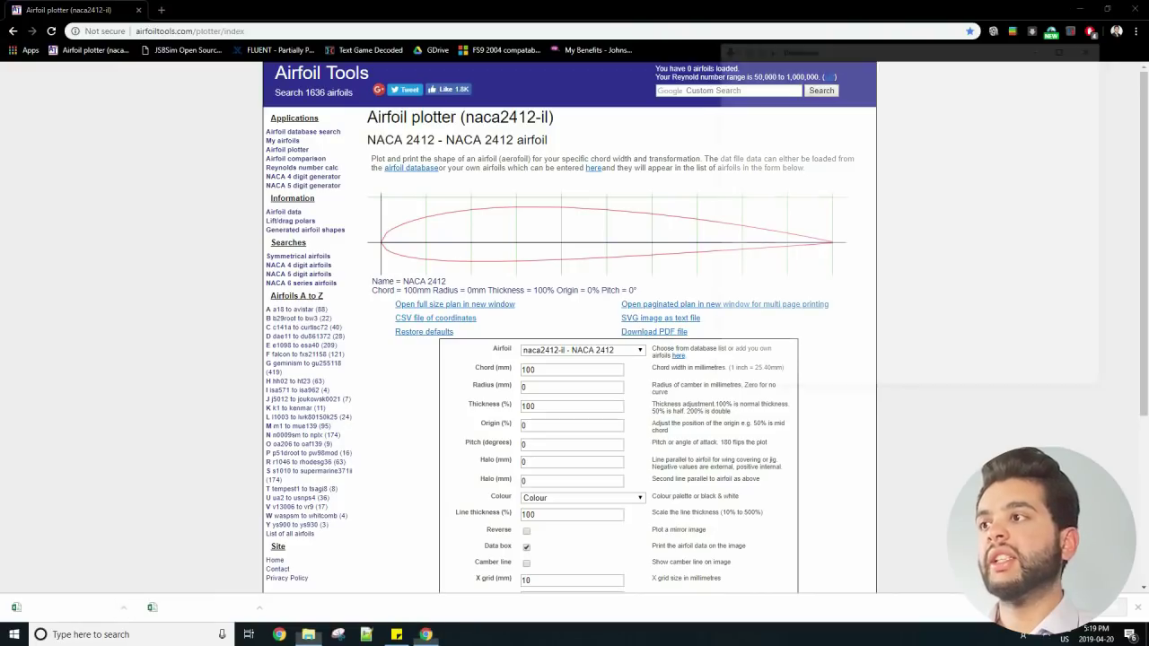
key("super+Up")
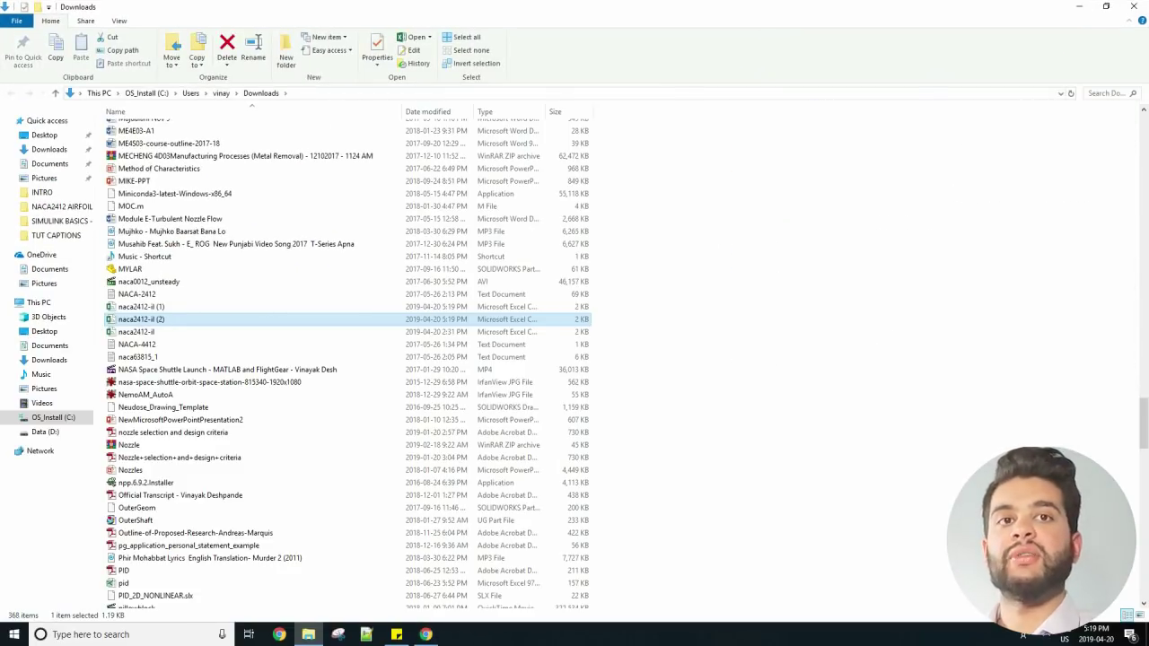
key("Delete")
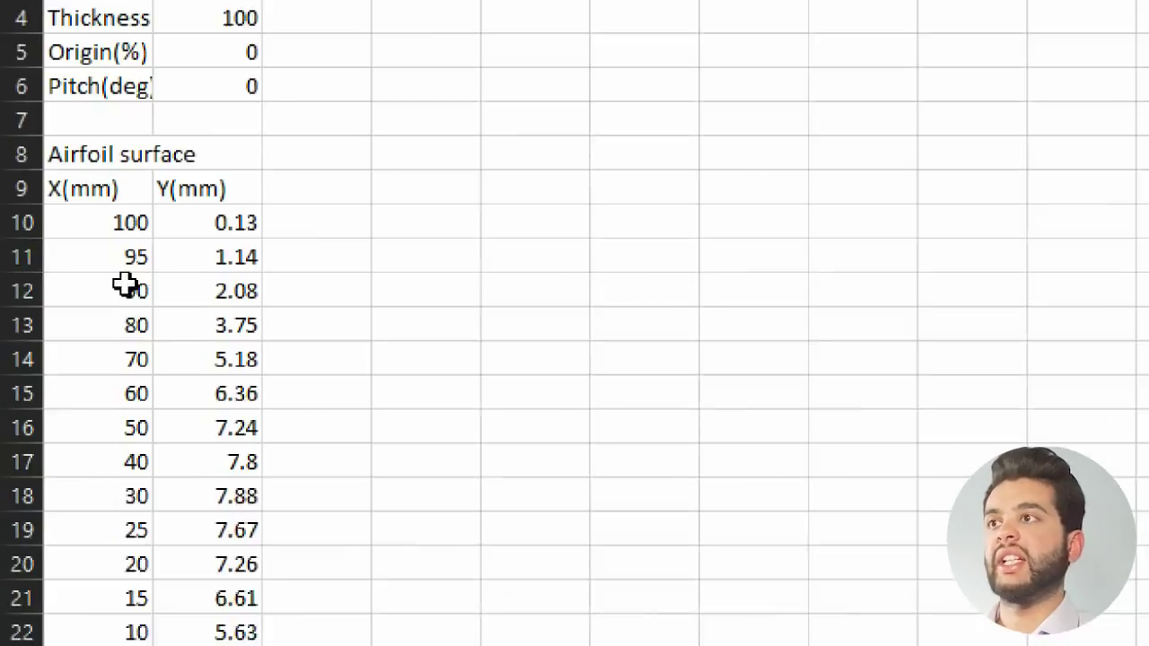
Copy the airfoil surface X and Y coordinates from naca2412-il (1), cells A10:B44, into a new sheet in Excel
left_click(80, 260)
left_click_drag(277, 262, 346, 252)
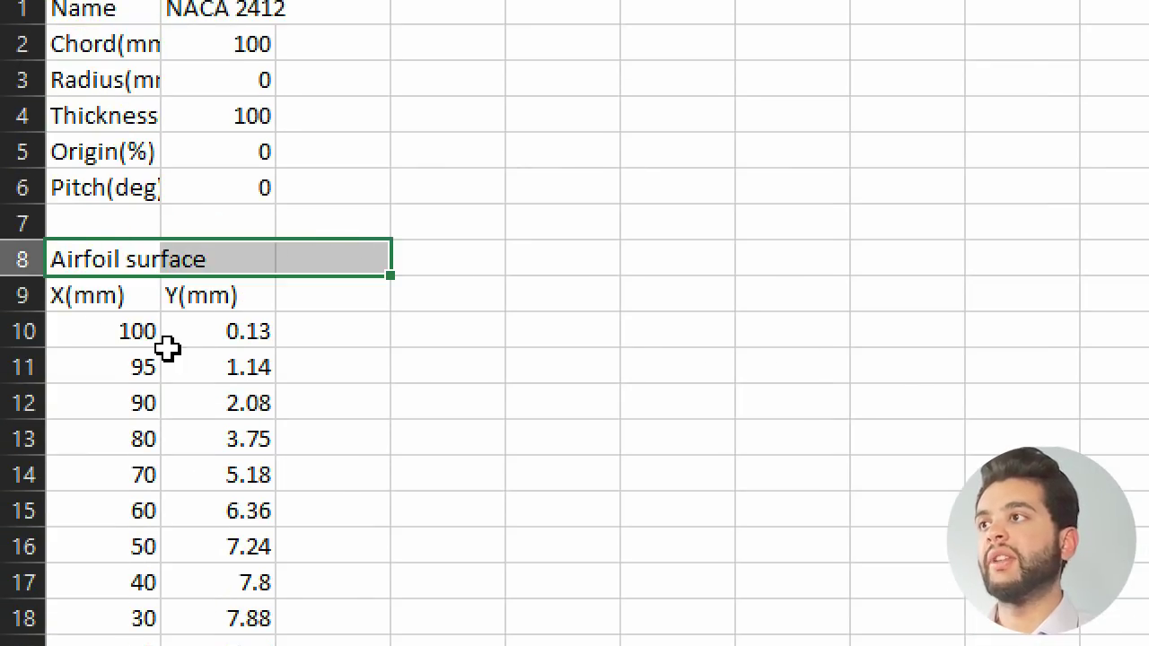
left_click_drag(80, 319, 244, 509)
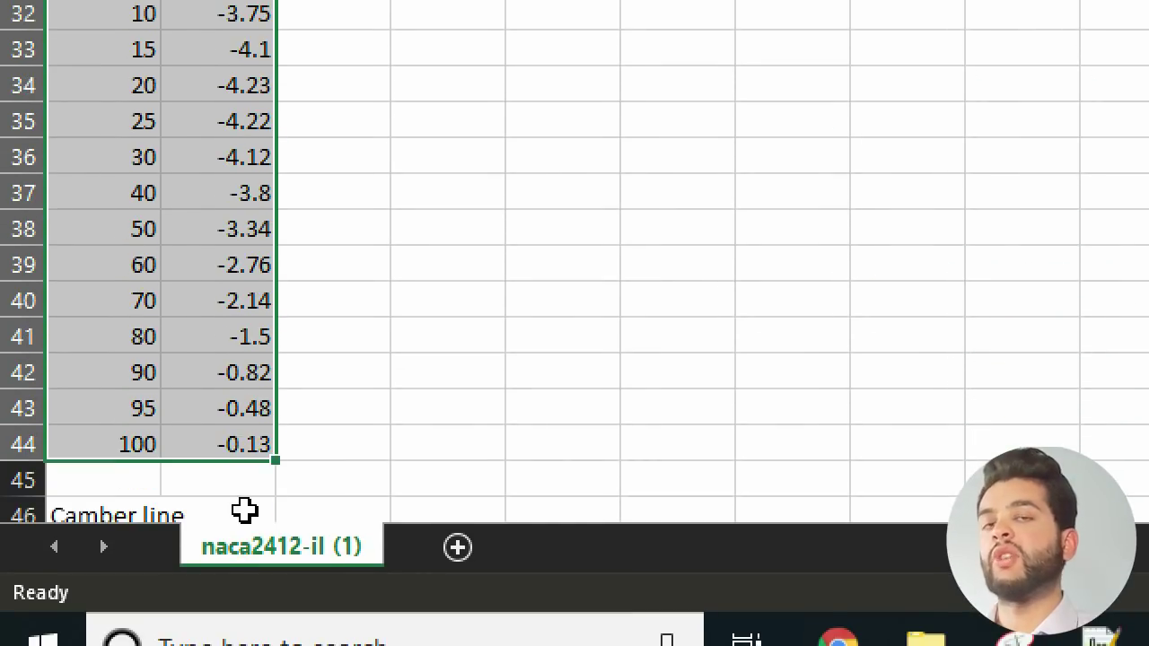
key("ctrl+c")
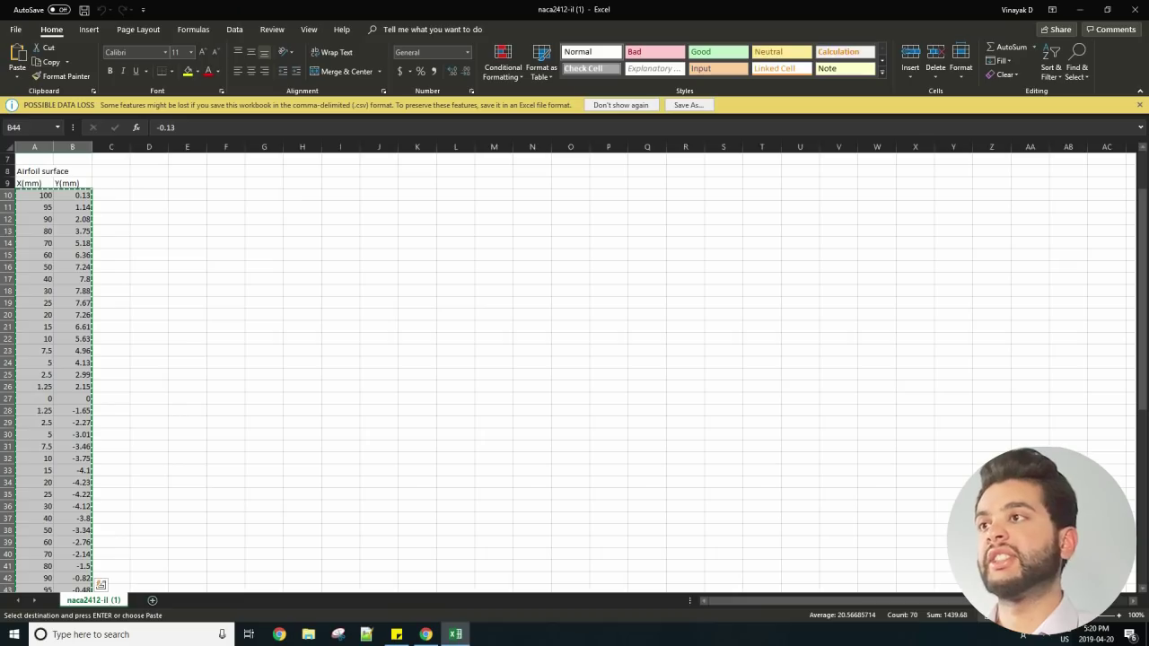
left_click(458, 547)
key("ctrl+v")
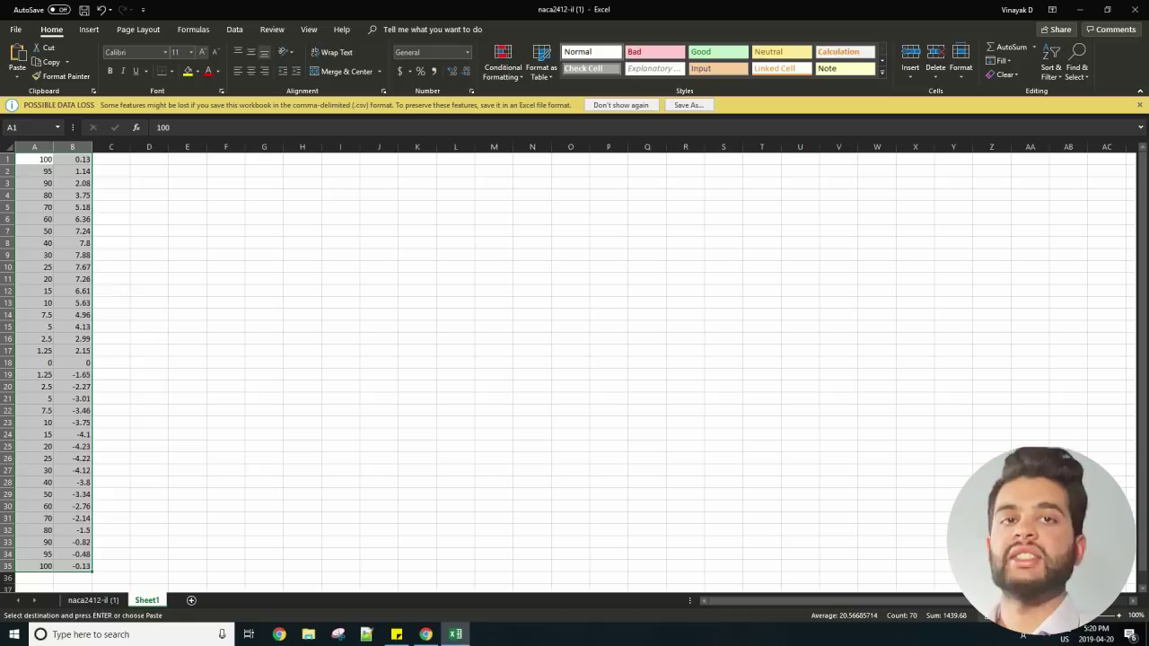
Enlarge the copied coordinates to font size 24 and widen column B
left_click(202, 51)
left_click(202, 51)
left_click(202, 52)
left_click(201, 51)
left_click(202, 51)
left_click(202, 51)
left_click(202, 51)
left_click_drag(52, 146, 184, 147)
Fill C1:C35 with 0 as the third coordinate of every airfoil point, at font size 26
left_click_drag(45, 166, 135, 166)
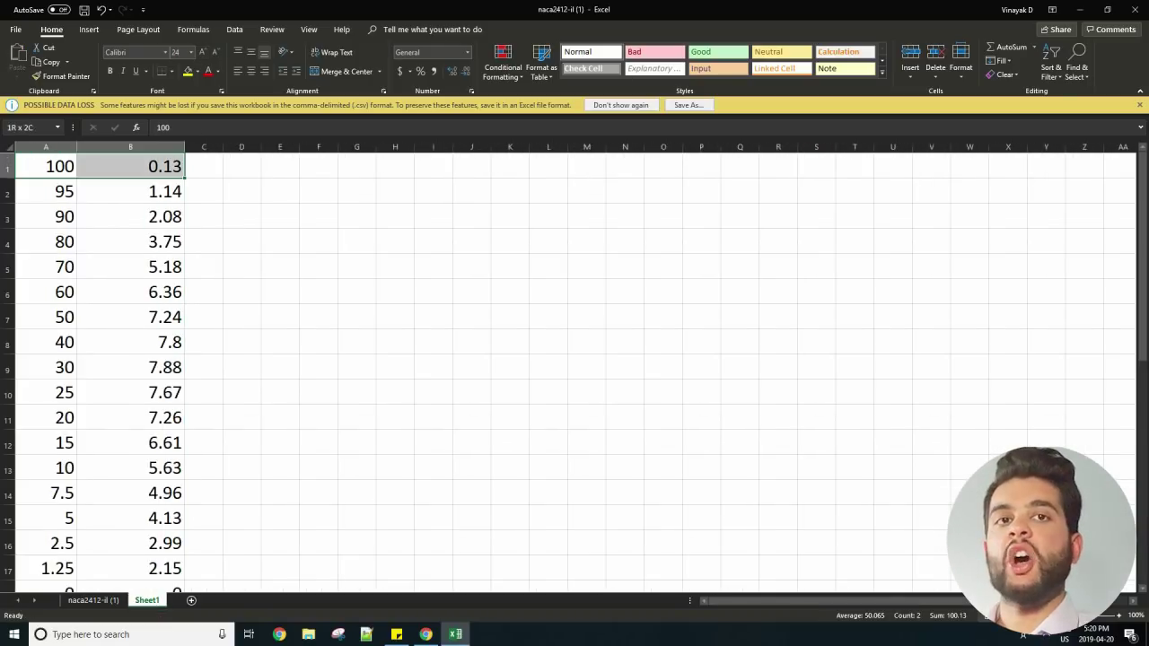
left_click(203, 166)
type("0")
left_click(202, 51)
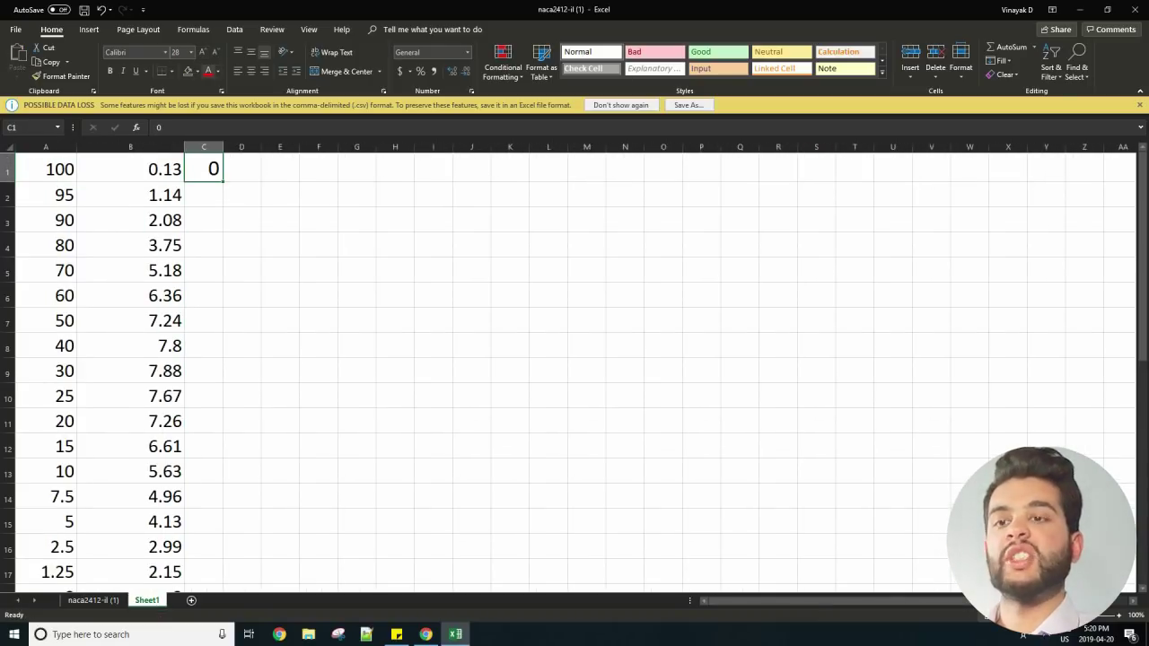
left_click(216, 51)
left_click_drag(222, 179, 45, 144)
scroll(227, 455, "down", 2)
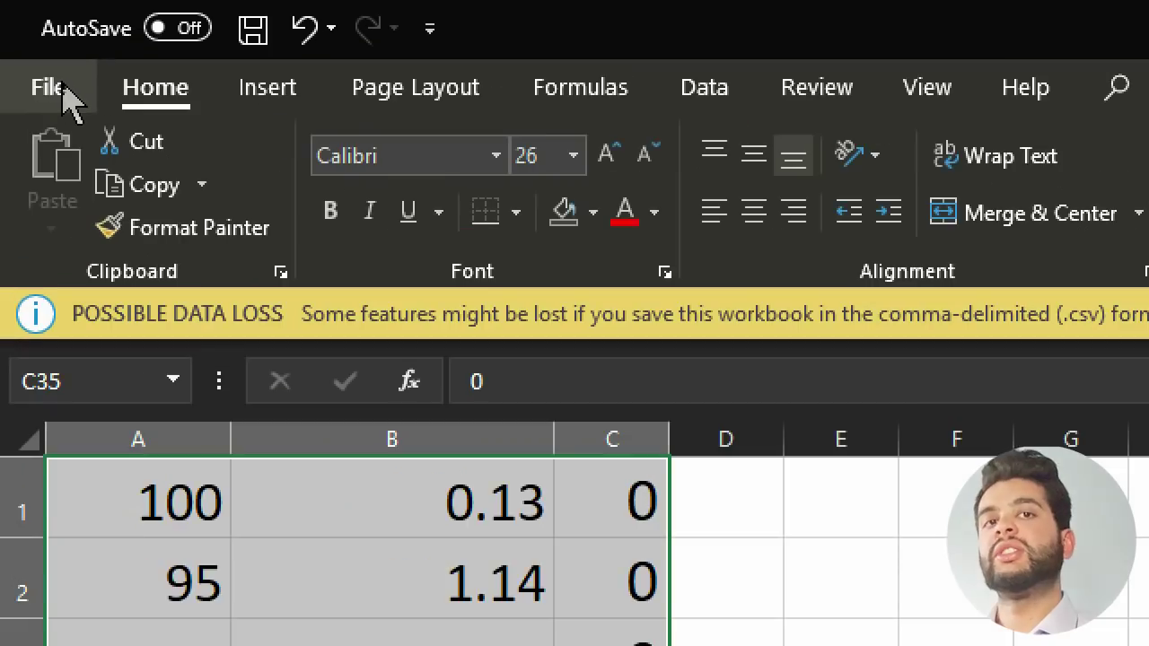
Save the coordinate sheet as AIRFOIL in Text (Tab delimited) format in the NACA2412 AIRFOIL WITH FLAP CFD folder
left_click(20, 29)
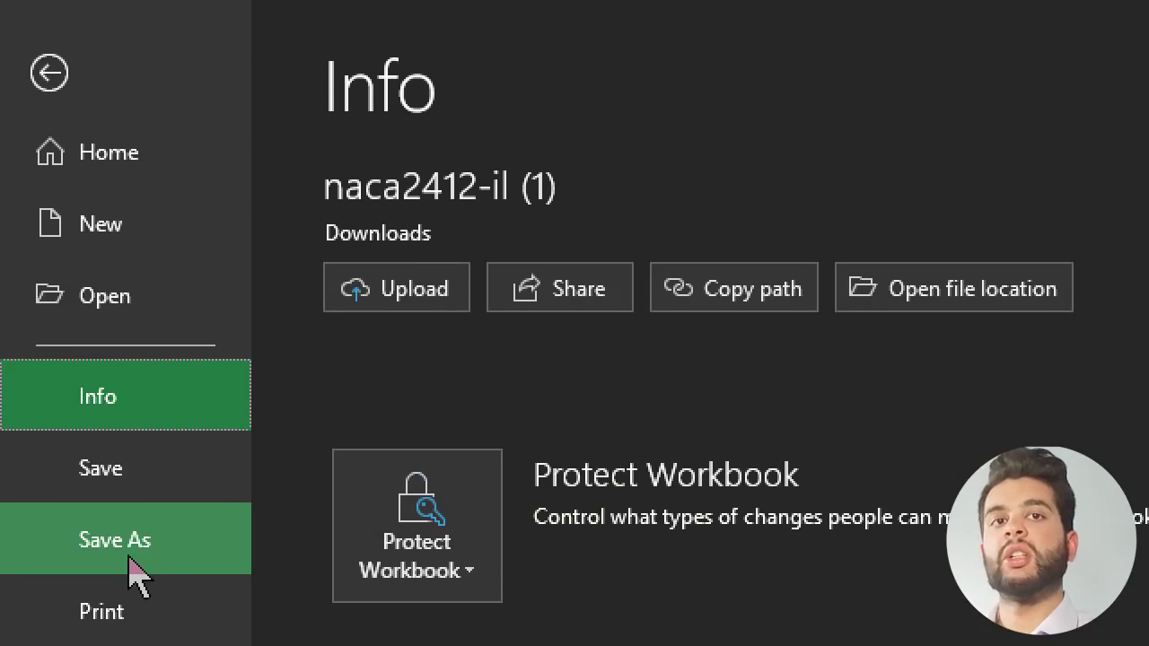
left_click(126, 574)
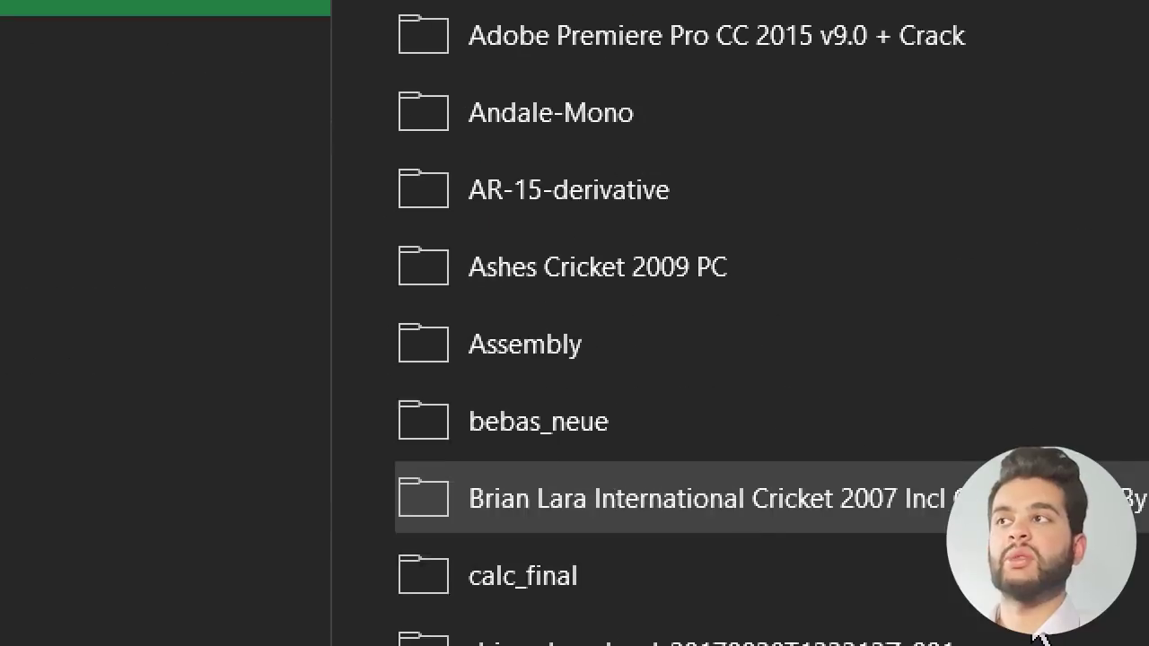
left_click(154, 237)
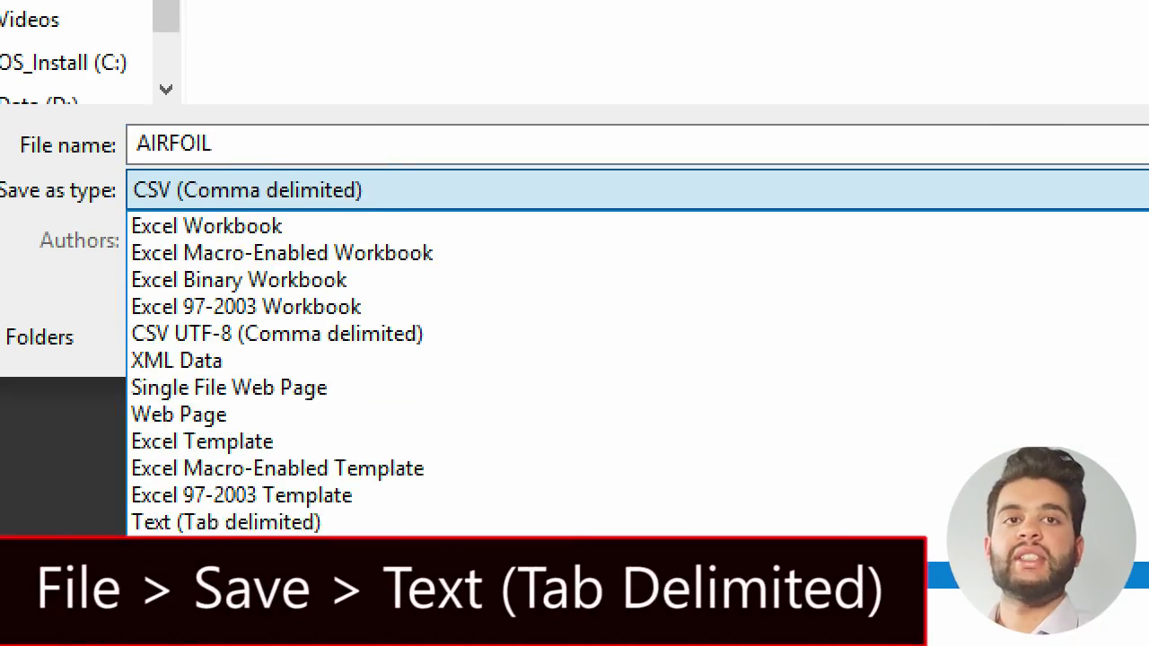
left_click(234, 508)
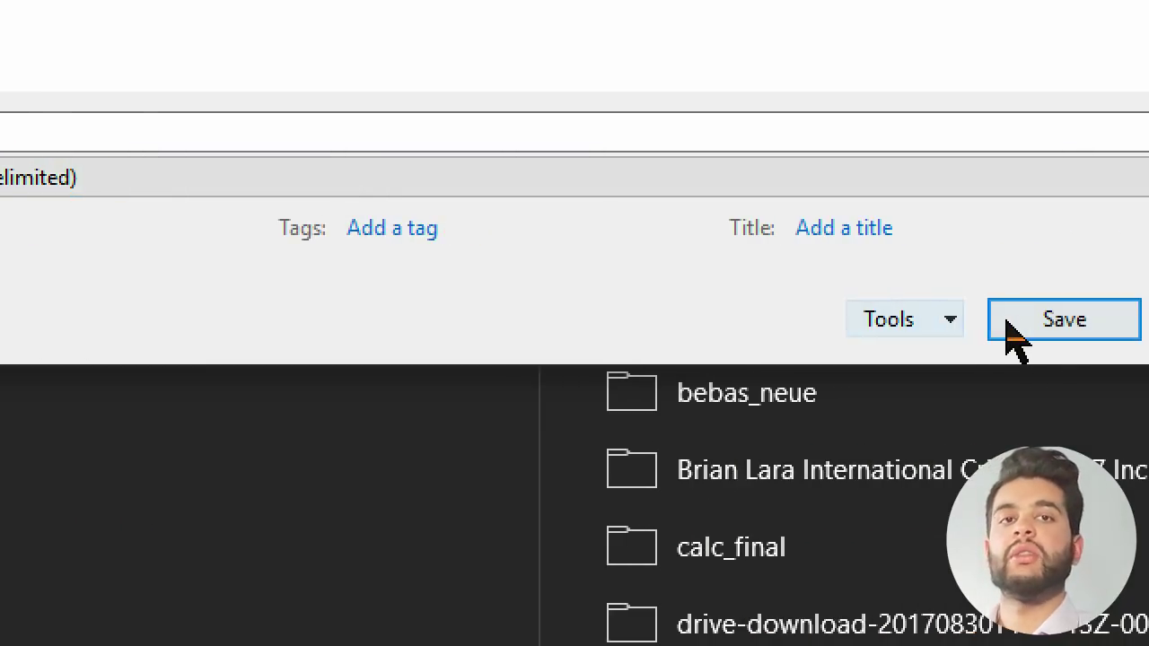
left_click(1008, 325)
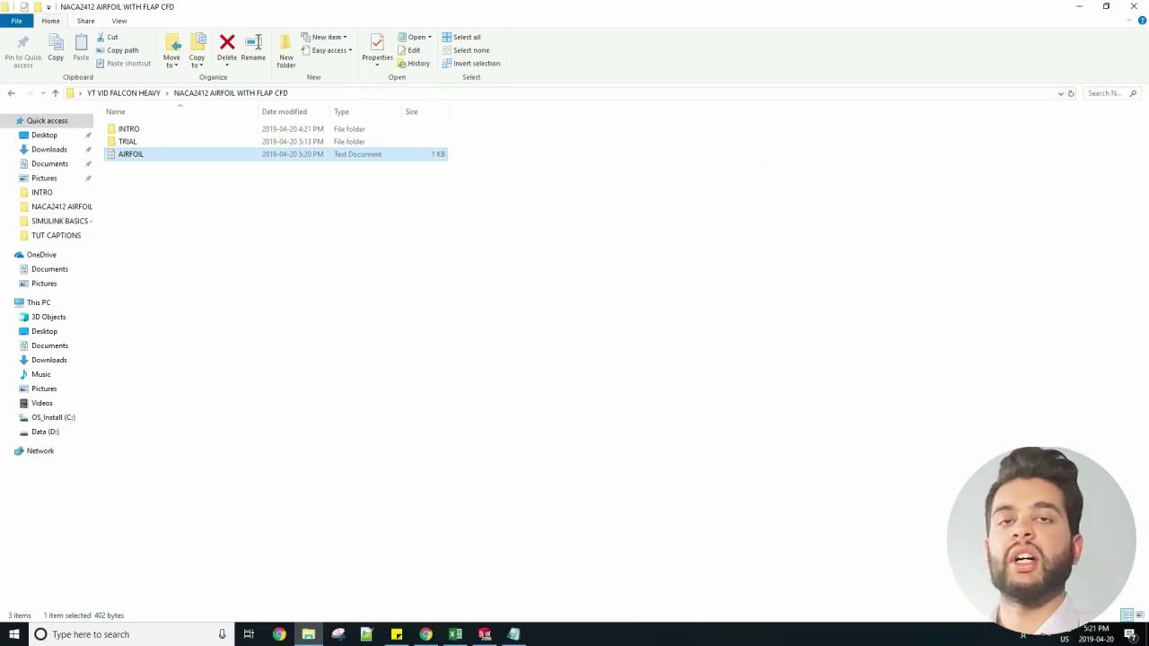
Open the AIRFOIL text file in Notepad and remove the empty line after the last coordinate row
double_click(130, 153)
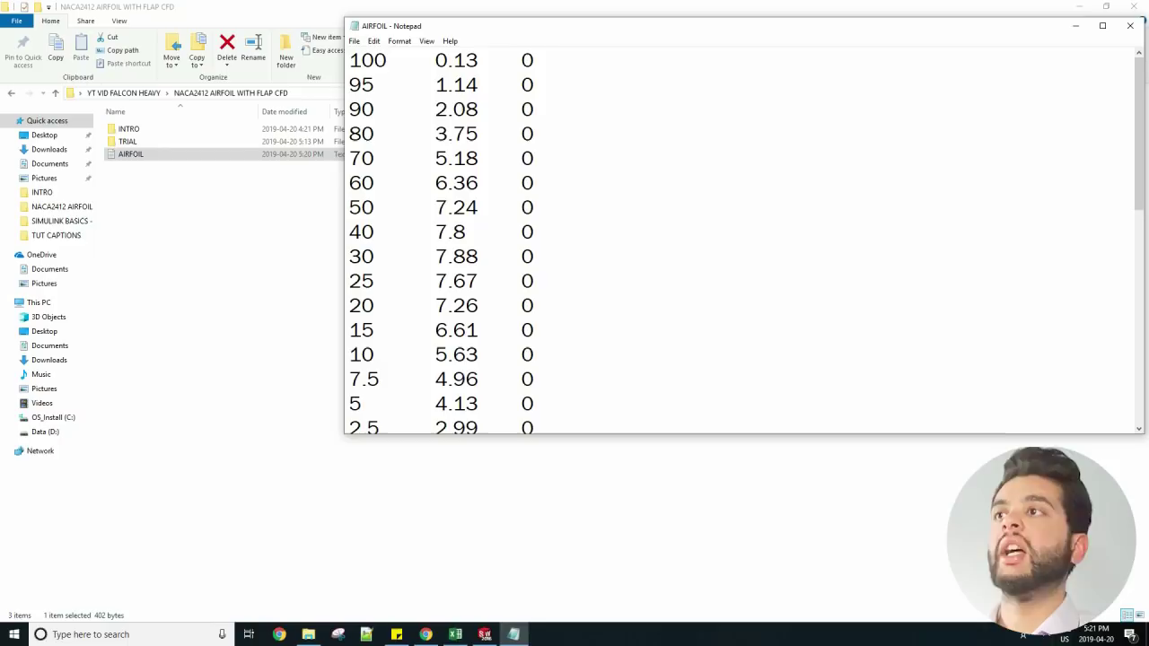
left_click(478, 184)
left_click_drag(534, 59, 350, 59)
key("ctrl+End")
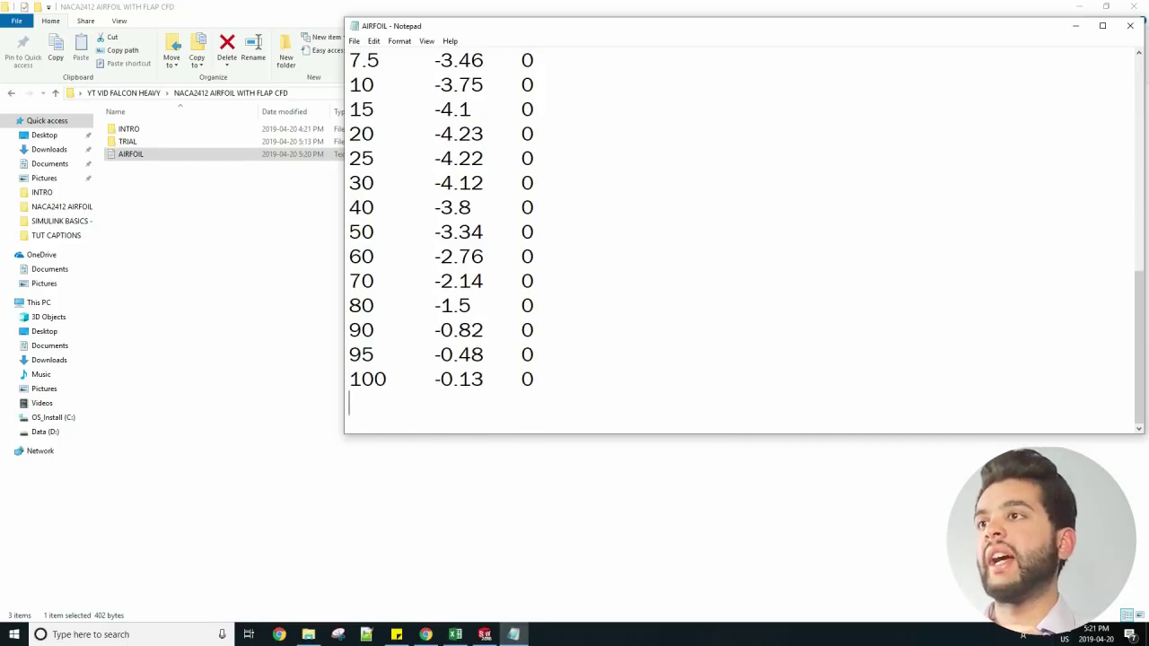
key("BackSpace")
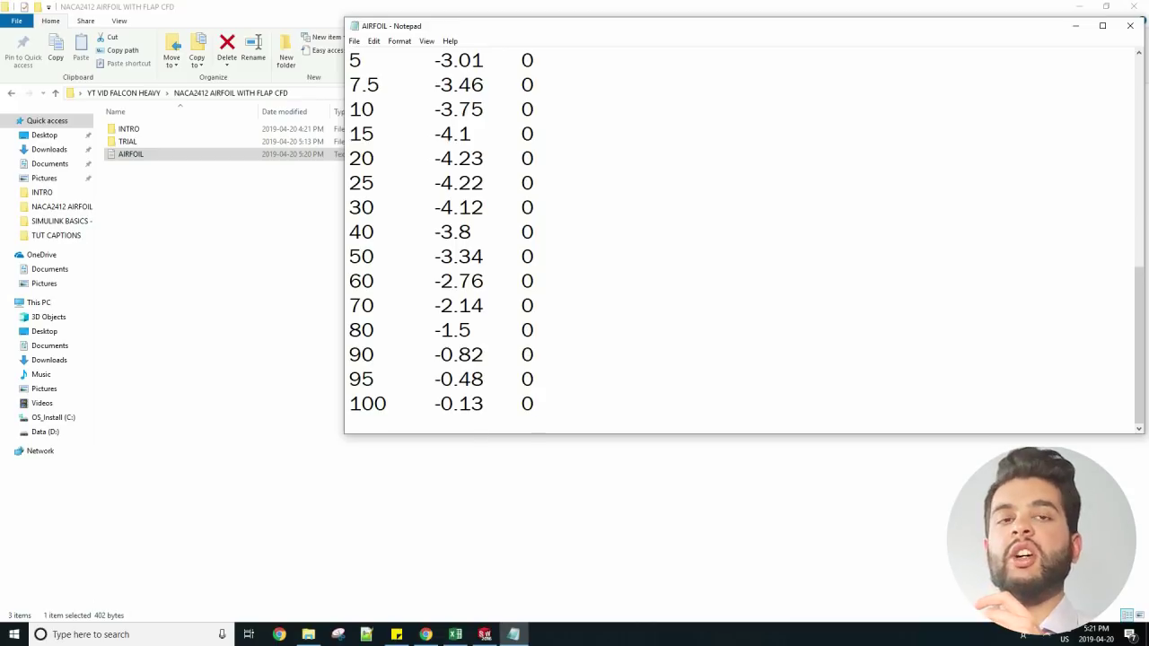
Save the cleaned coordinate file as AIRFOIL2 in the same folder and close it
key("ctrl+Home")
key("ctrl+s")
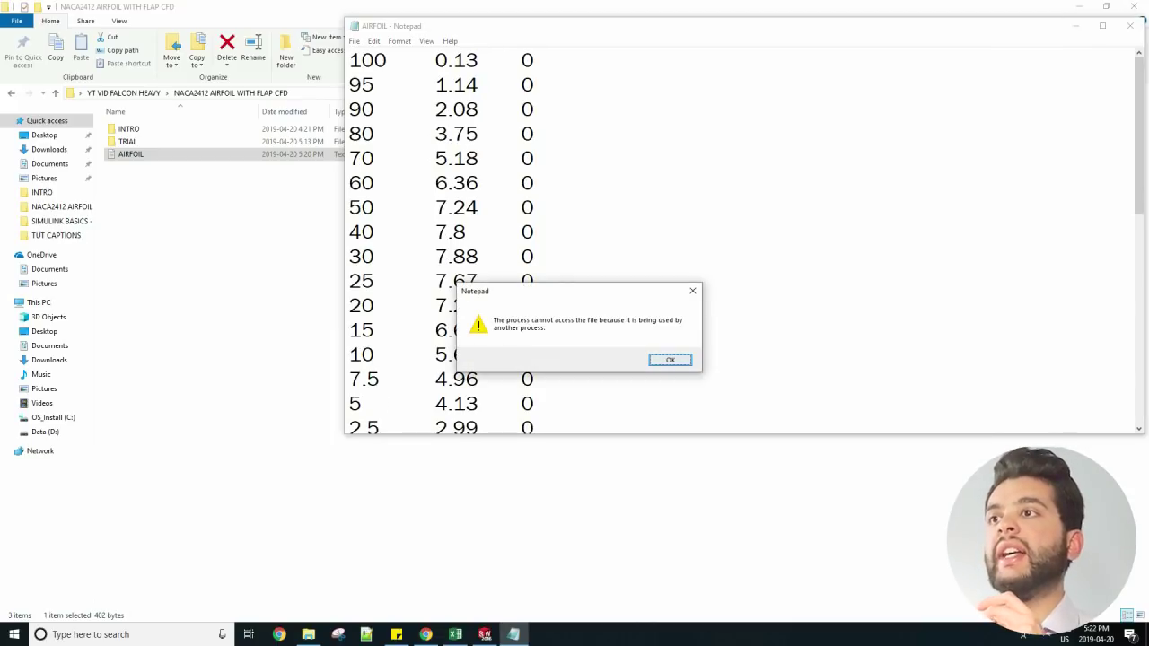
key("Return")
key("End")
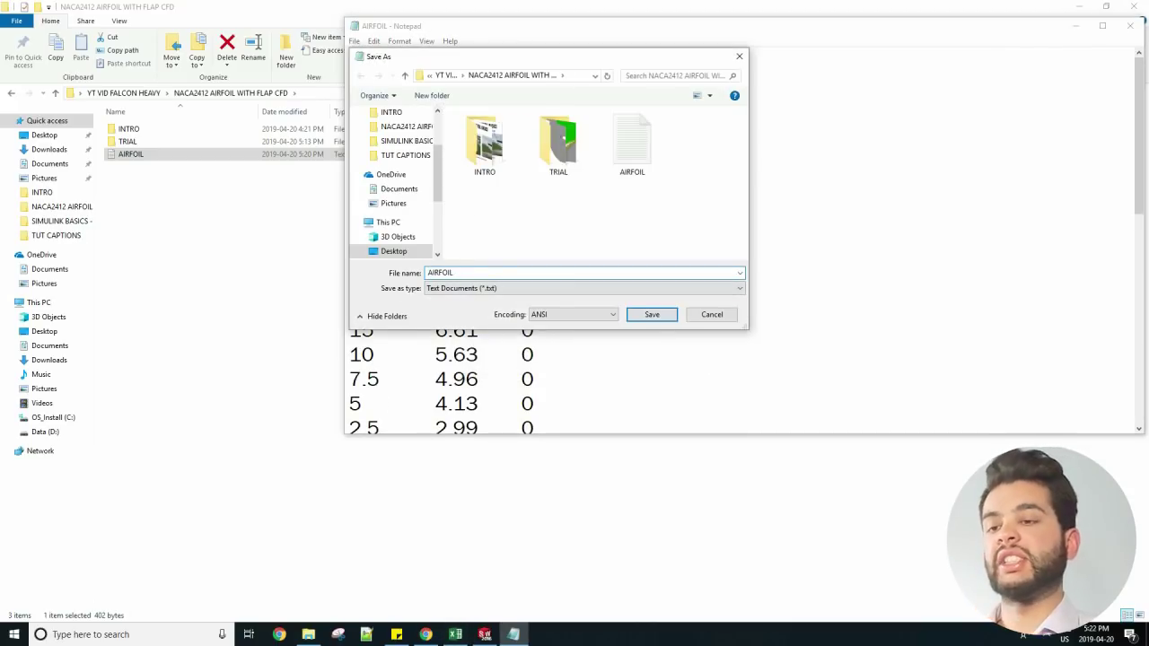
type("2")
key("Return")
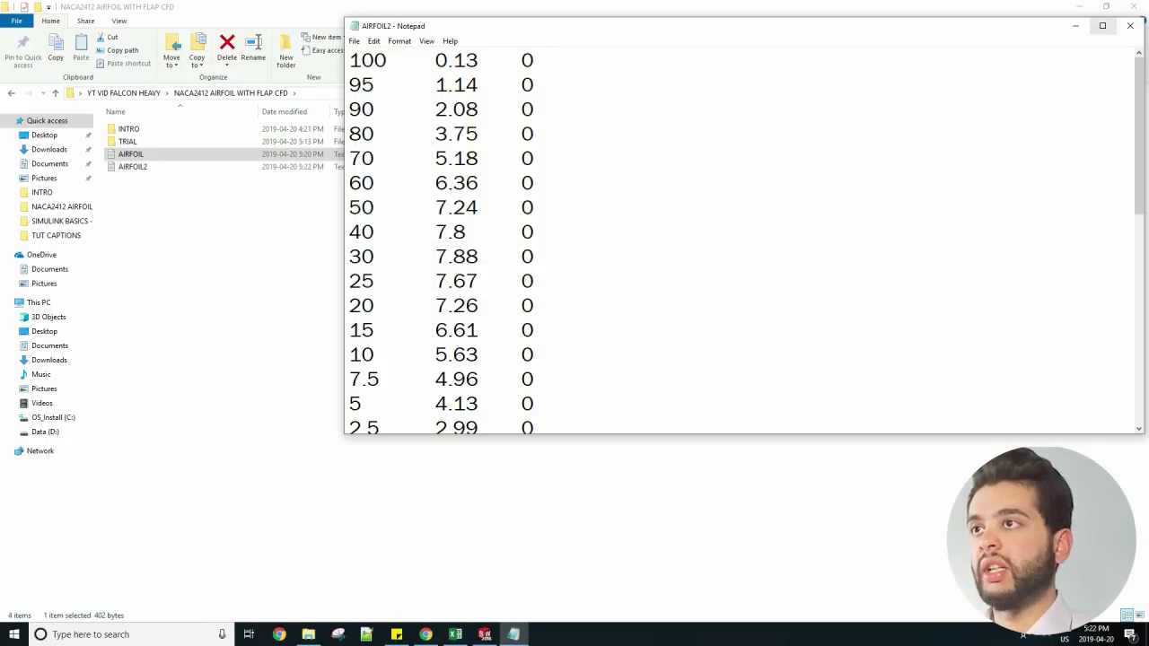
left_click(1129, 25)
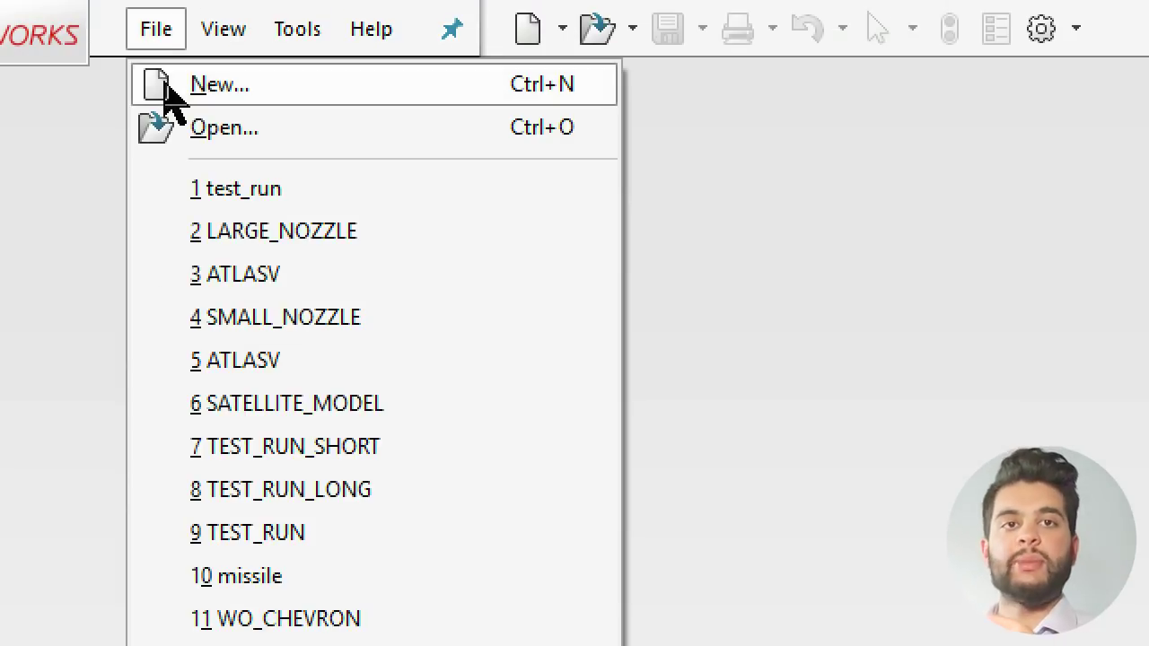
Create a new part document in SOLIDWORKS from the Part template
left_click(179, 83)
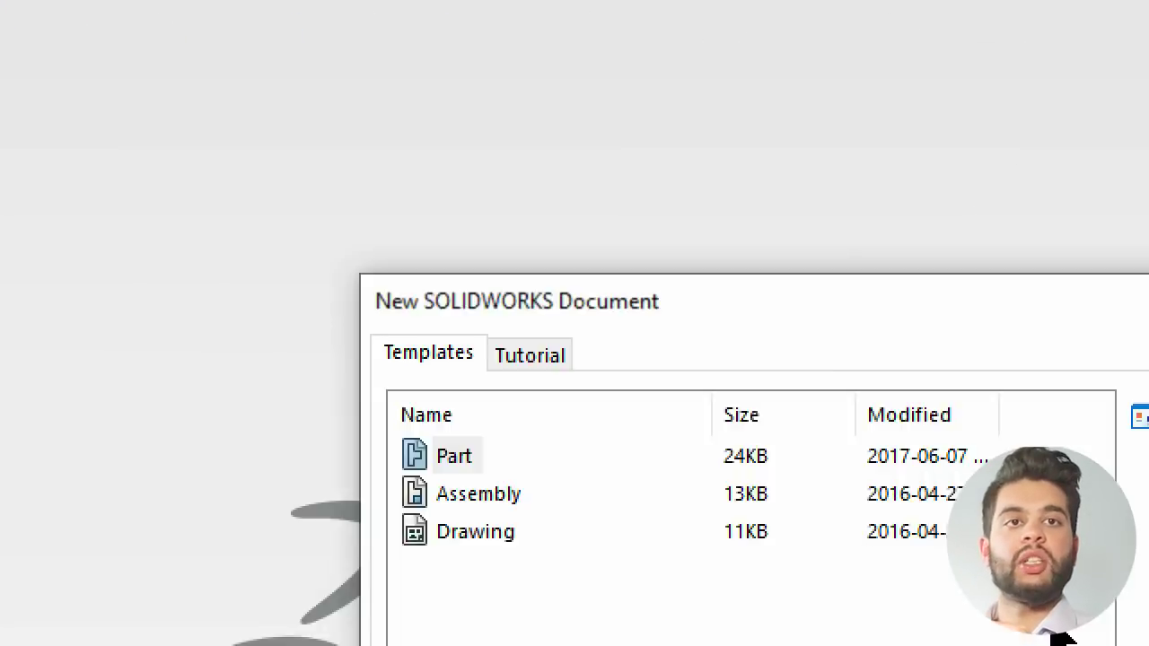
left_click(359, 192)
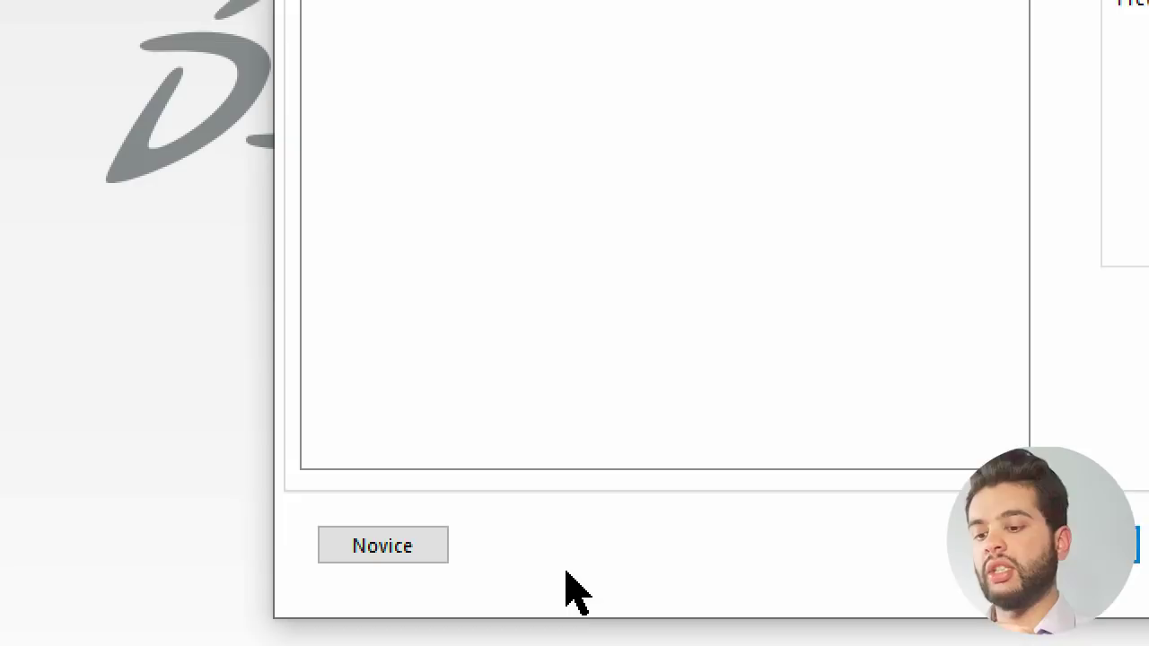
left_click(1109, 518)
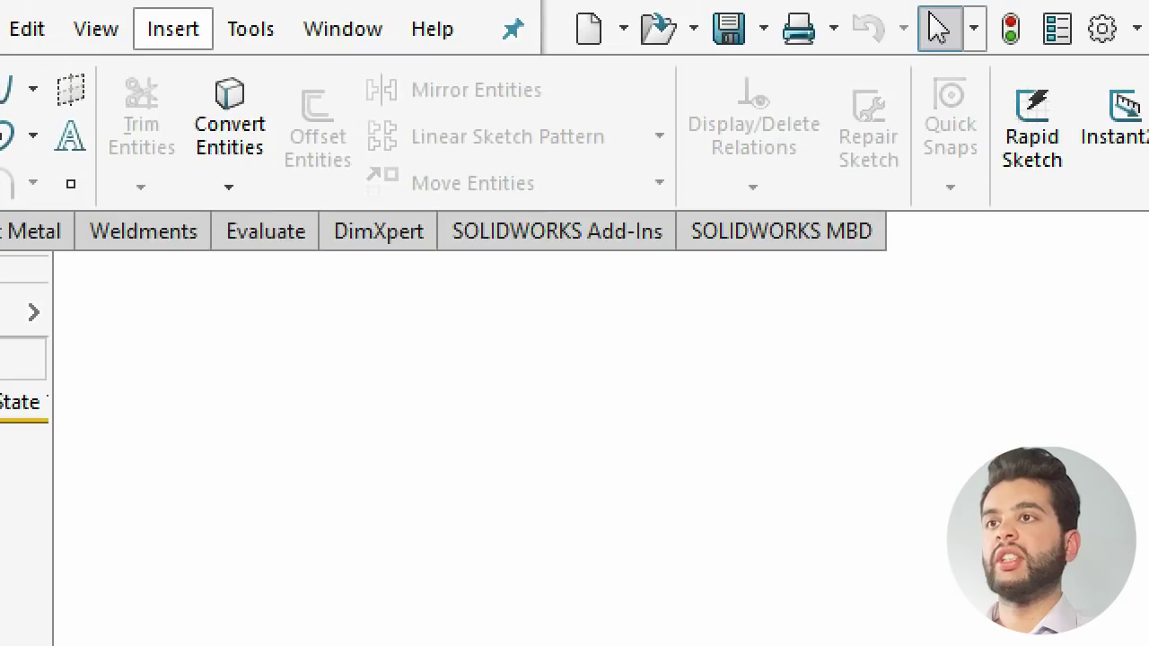
Insert a curve through XYZ points from the saved airfoil coordinate text file
left_click(184, 33)
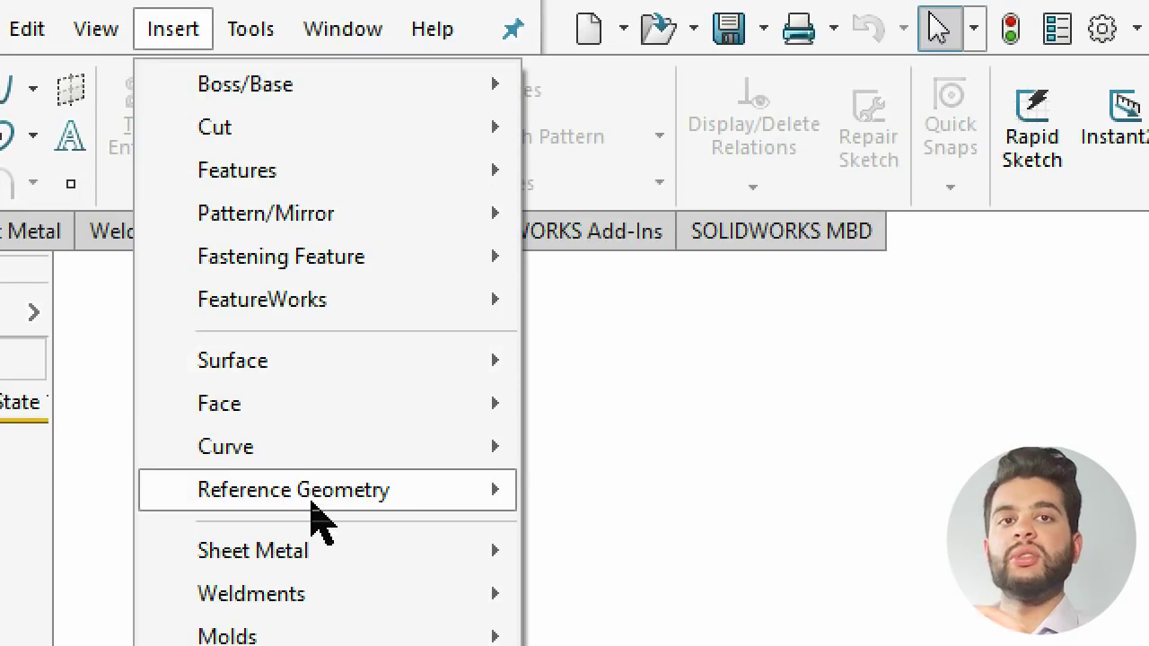
mouse_move(396, 447)
left_click(736, 593)
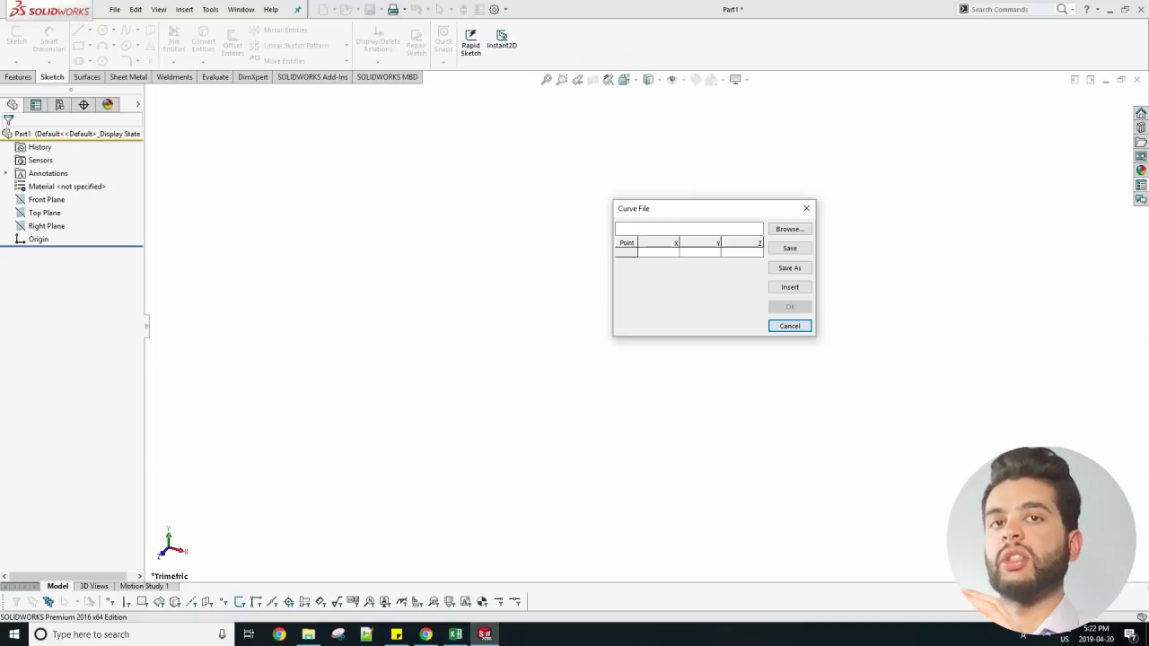
left_click(787, 230)
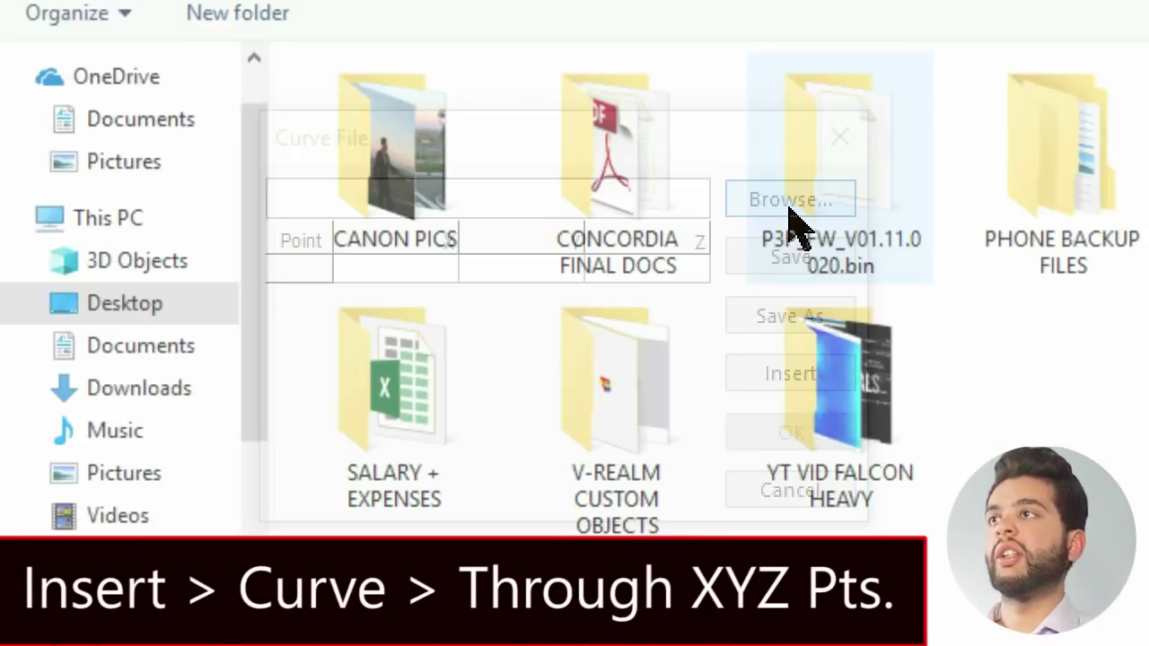
double_click(866, 503)
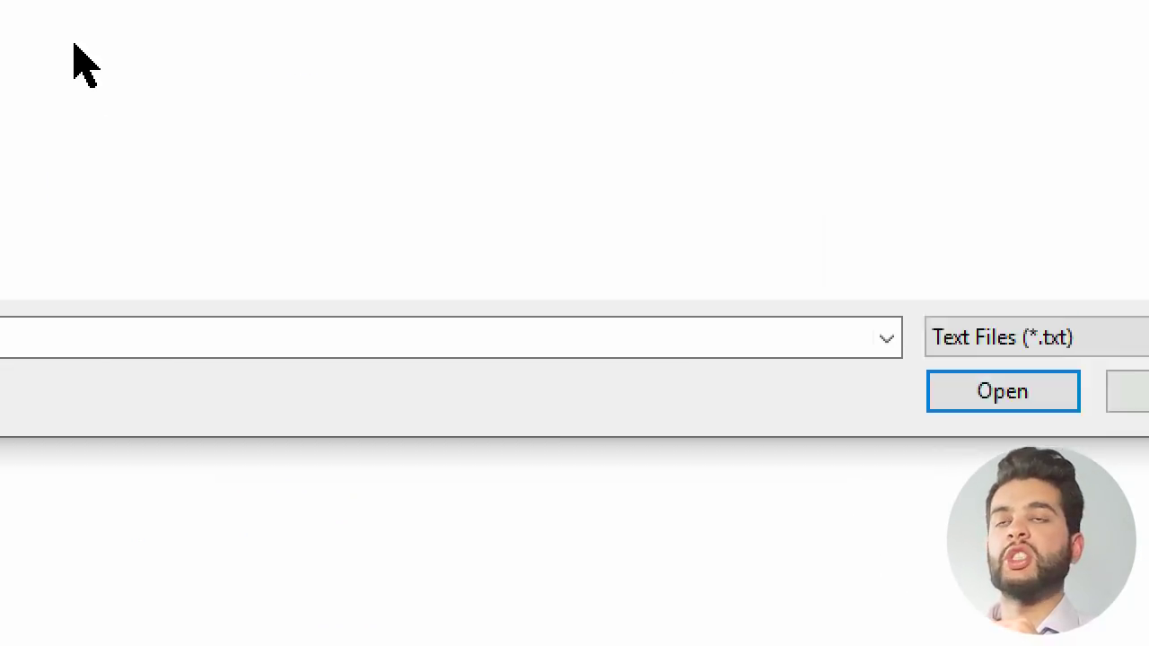
double_click(867, 307)
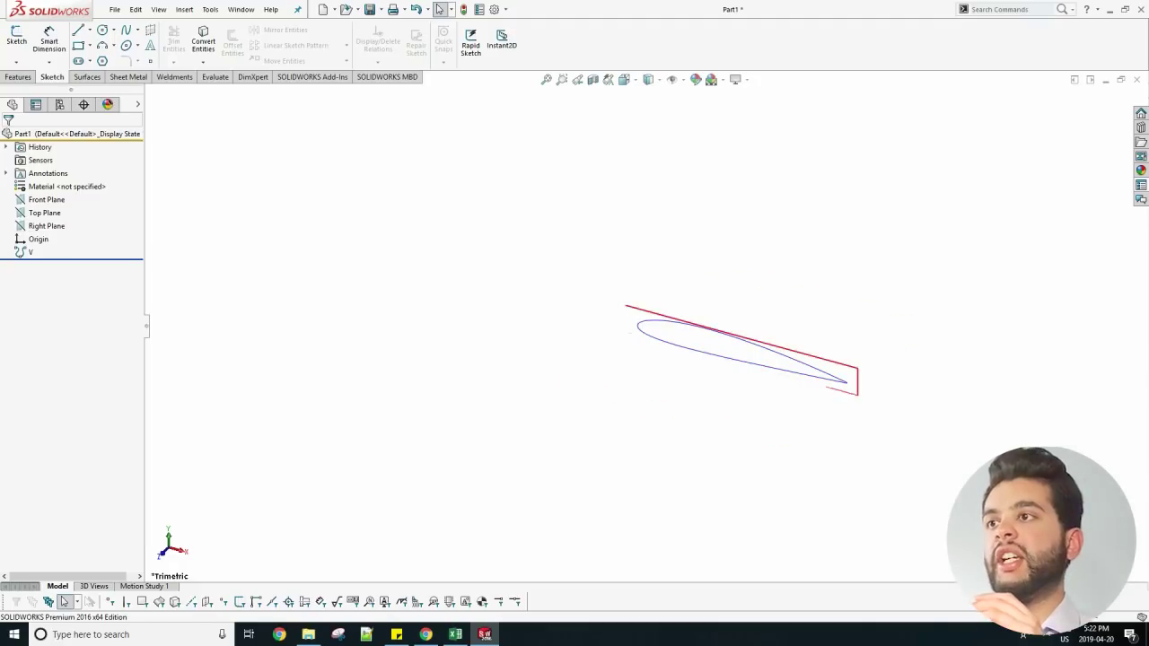
Start a sketch on the Front Plane and make the plane visible
left_click(43, 199)
left_click(57, 185)
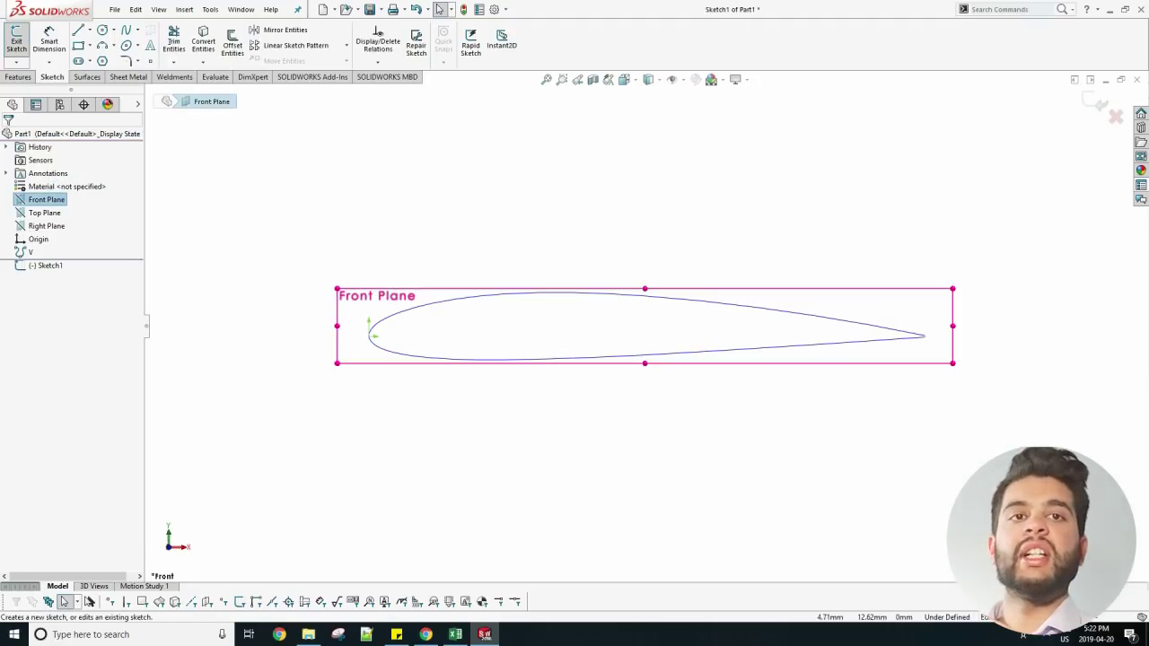
right_click(403, 297)
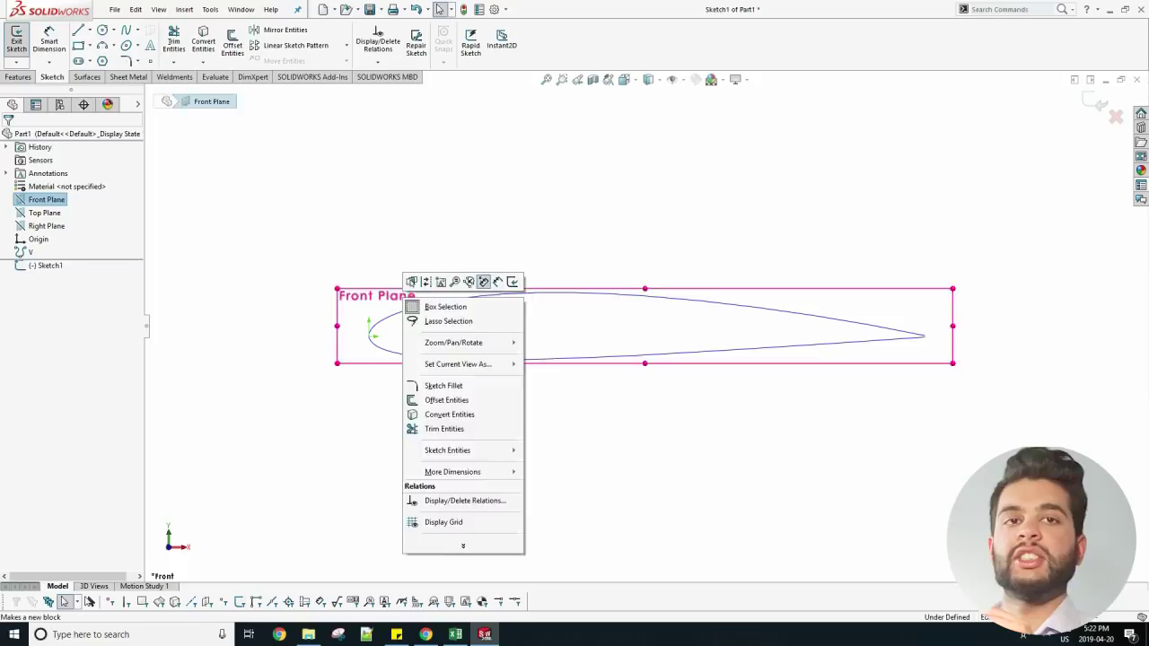
key("Escape")
right_click(64, 201)
left_click(84, 187)
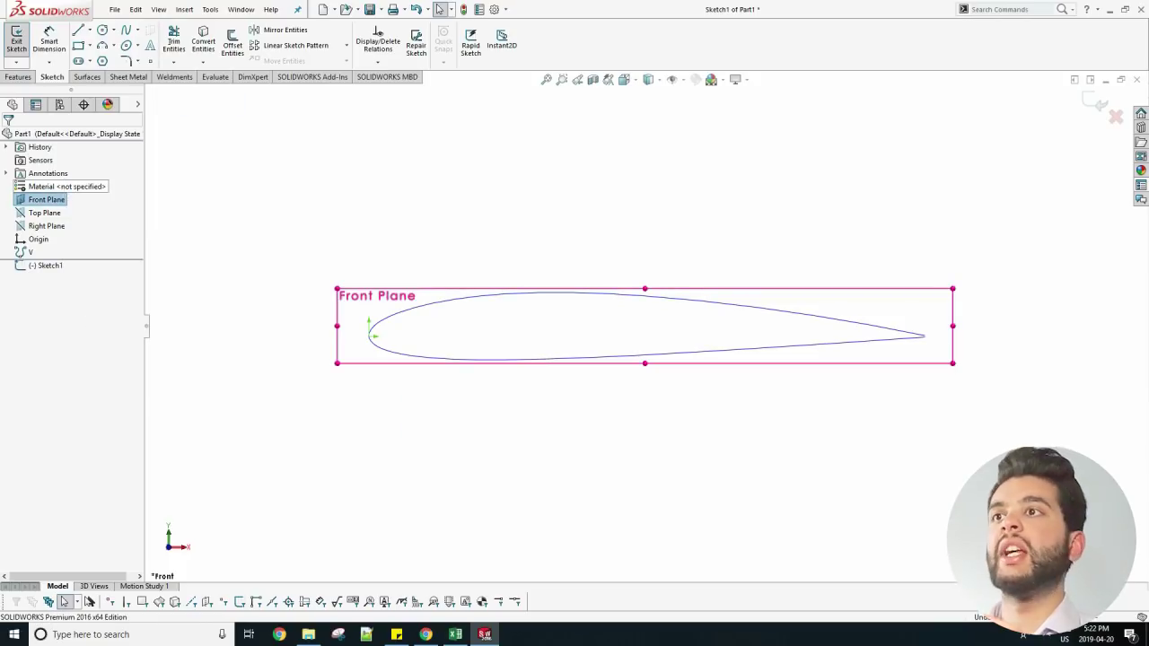
right_click(363, 299)
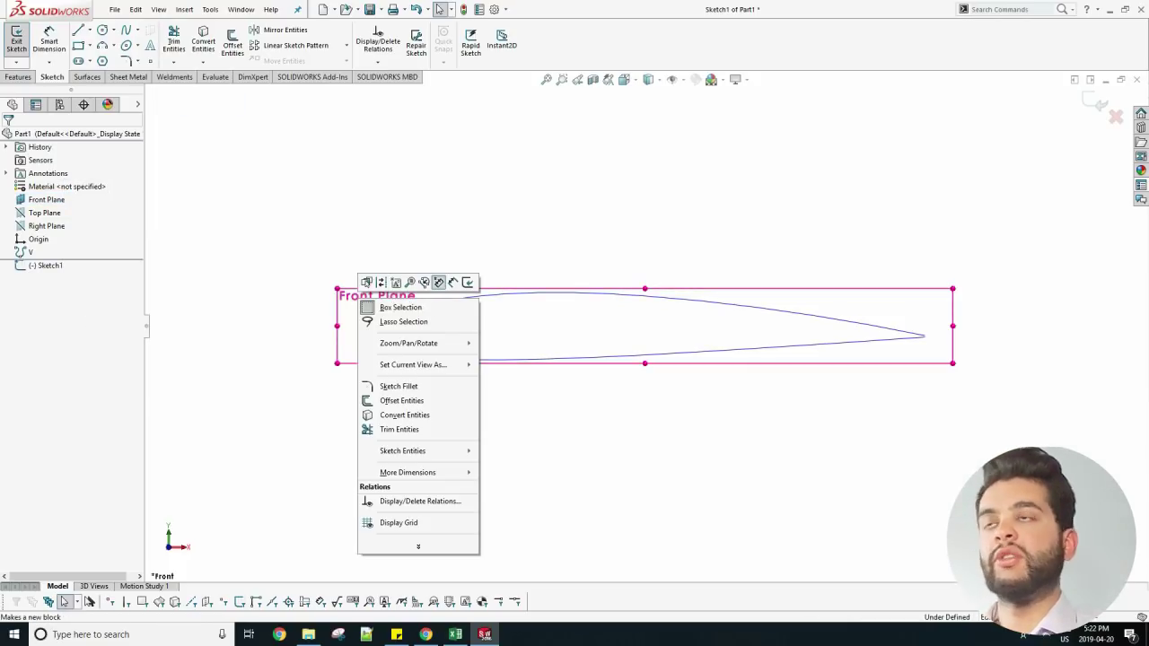
key("Escape")
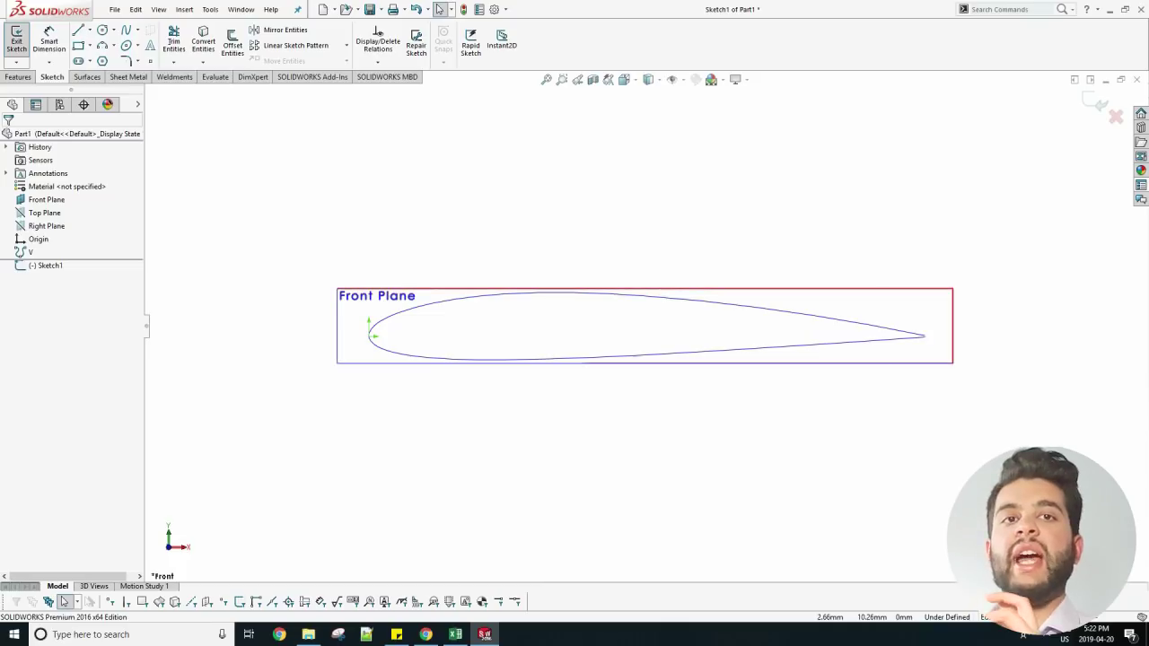
Convert the imported airfoil curve into a sketch entity with Convert Entities
left_click(394, 315)
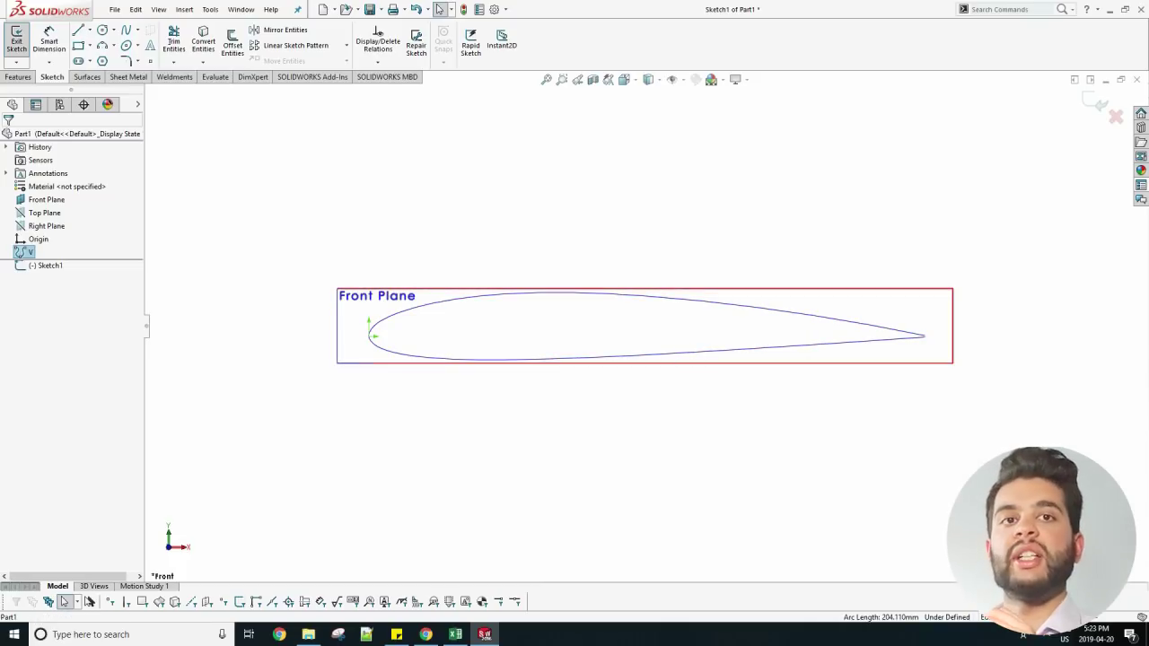
scroll(779, 314, "down", 2)
left_click(40, 264)
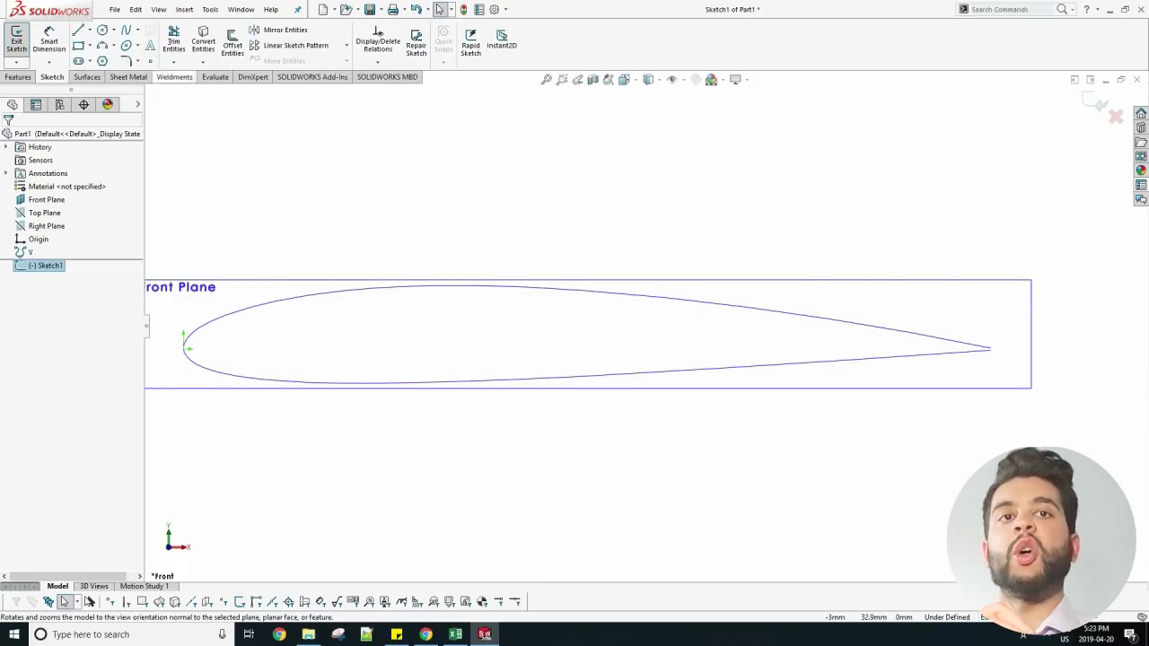
left_click(203, 40)
left_click(779, 311)
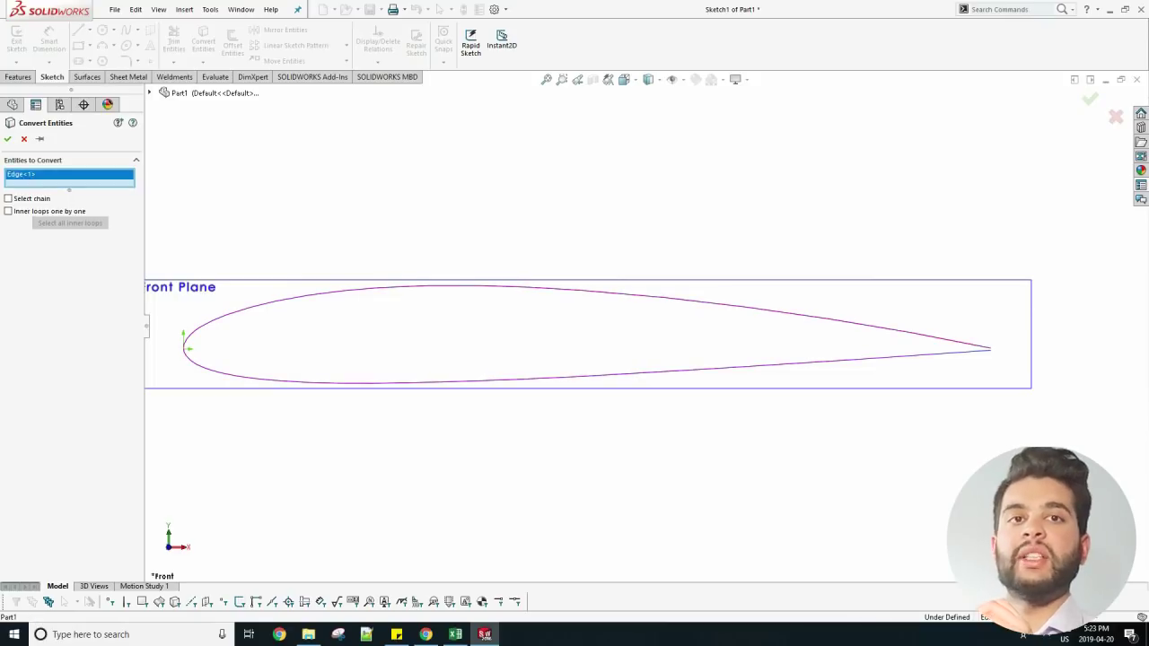
left_click(7, 139)
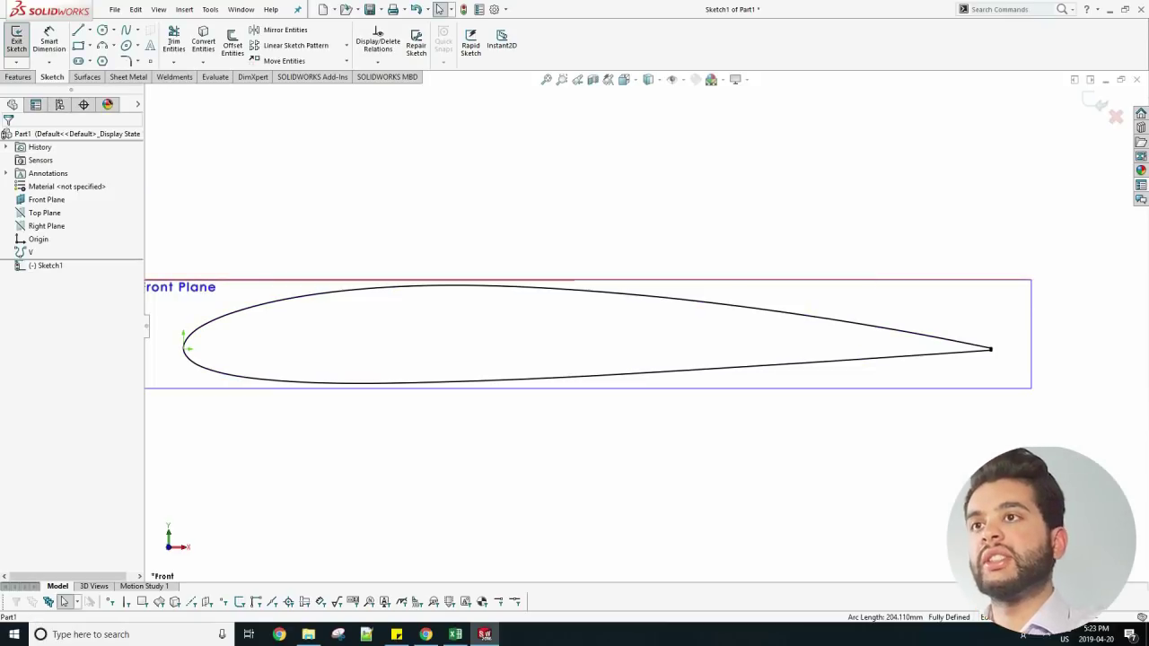
Close the airfoil's open trailing edge with a short line between the upper and lower curve endpoints
scroll(1007, 358, "down", 3)
scroll(996, 349, "down", 8)
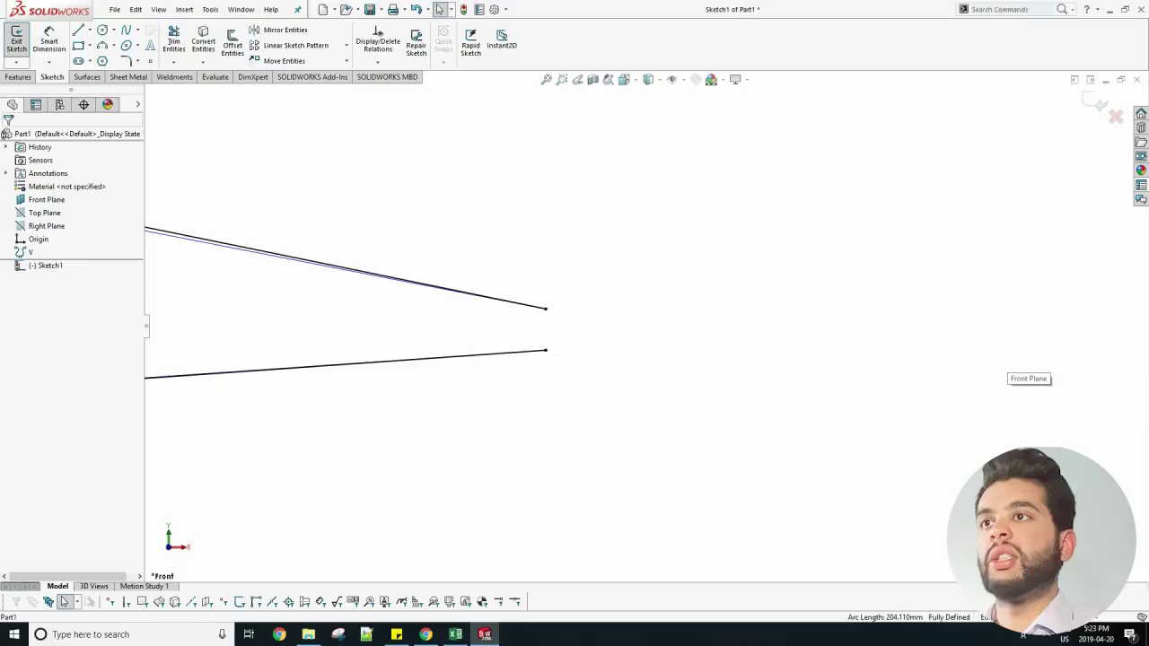
left_click(89, 30)
left_click(98, 45)
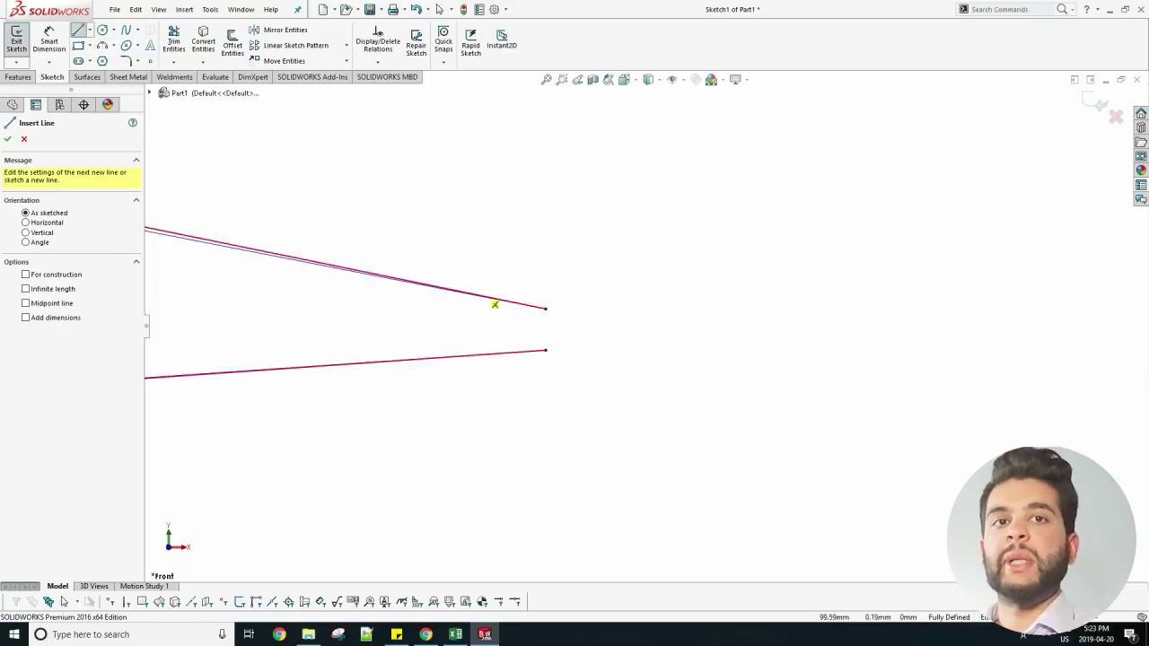
left_click(545, 308)
left_click(545, 350)
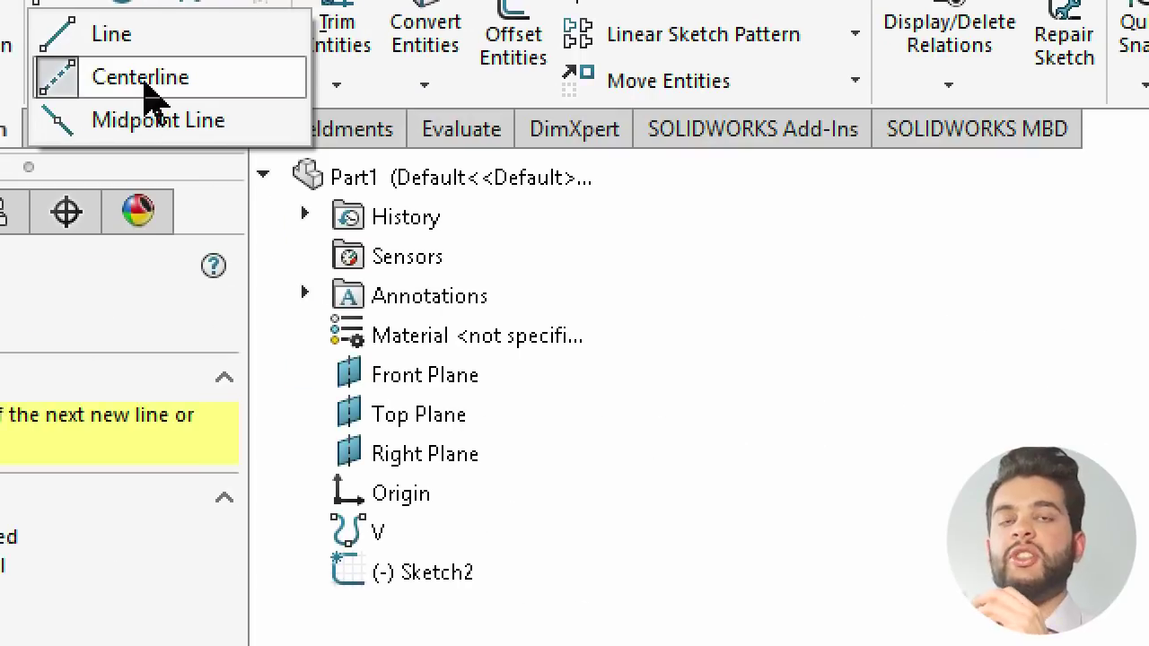
Draw chained centerlines from about 9 mm ahead of and 5 mm below the leading edge, along the chord, to about 13 mm behind the trailing edge
left_click(144, 83)
left_click(192, 357)
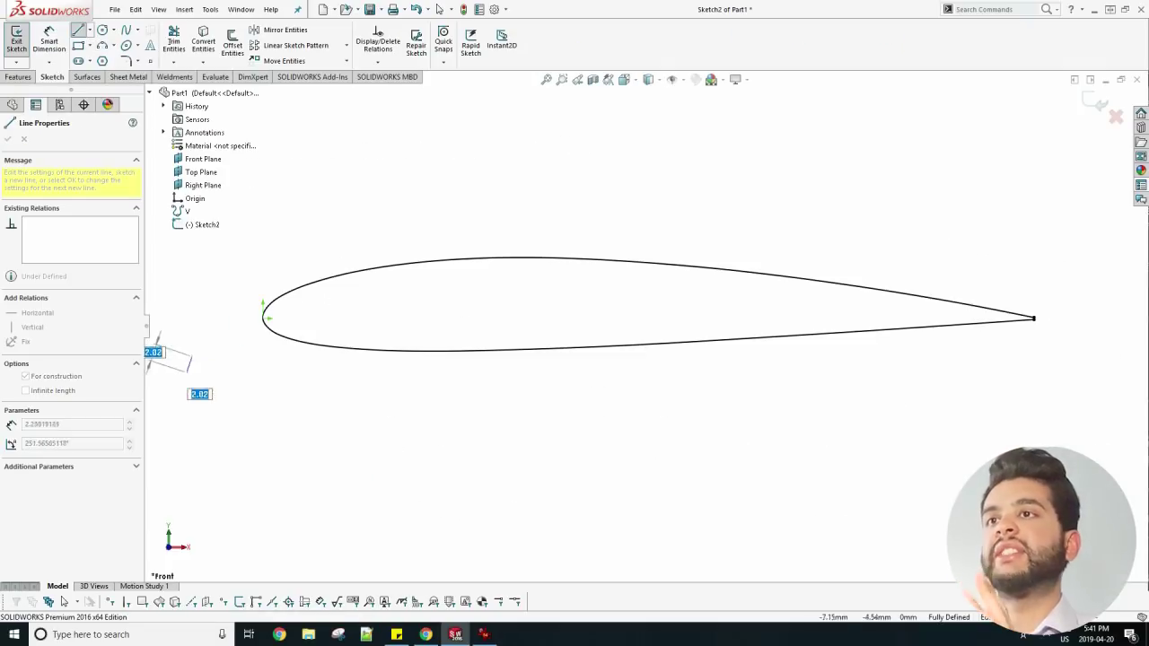
left_click(263, 319)
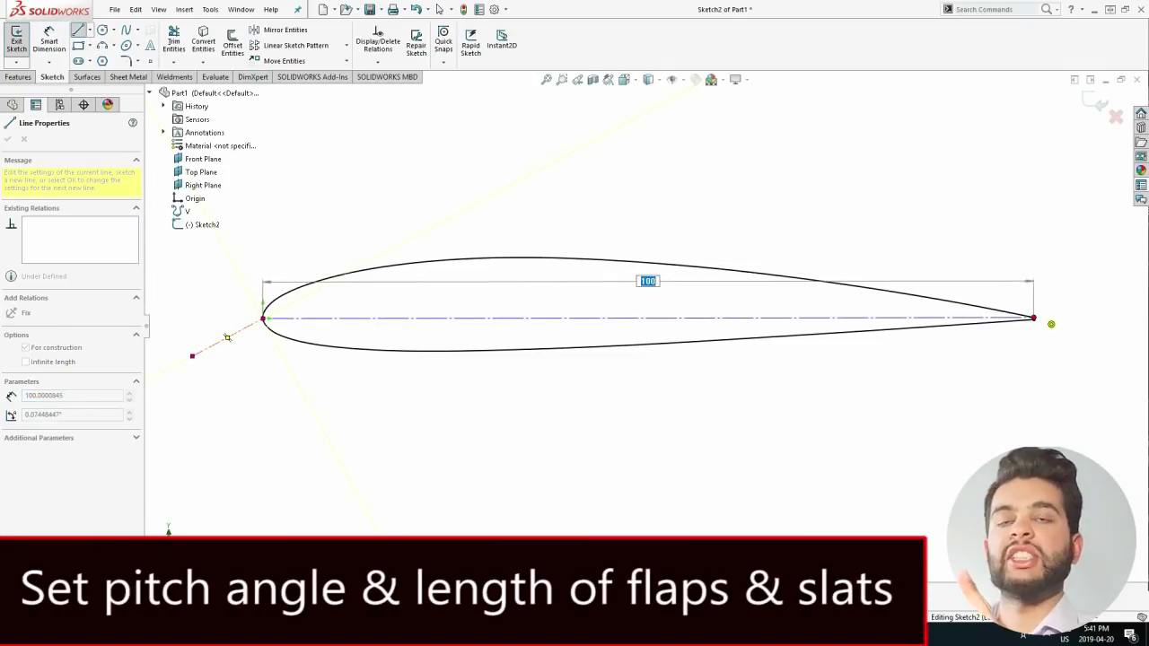
left_click(1034, 318)
double_click(1136, 357)
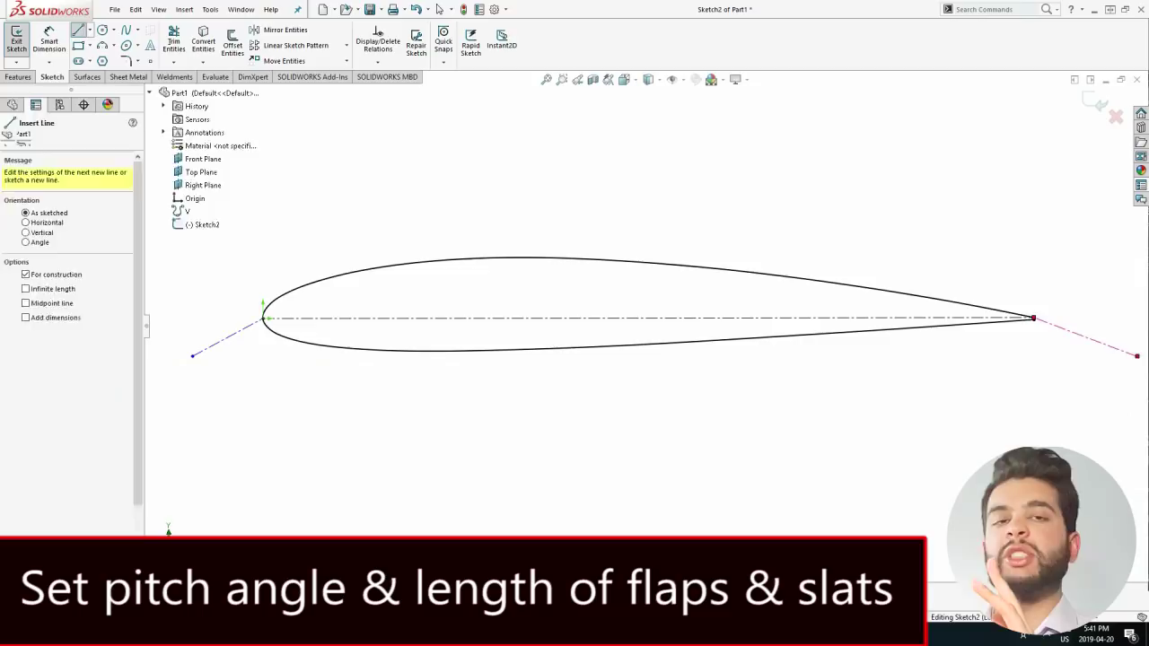
key("Escape")
scroll(646, 323, "up", 2)
Dimension the front centerline's horizontal length from the leading edge as 20 mm
left_click(49, 40)
scroll(360, 336, "down", 1)
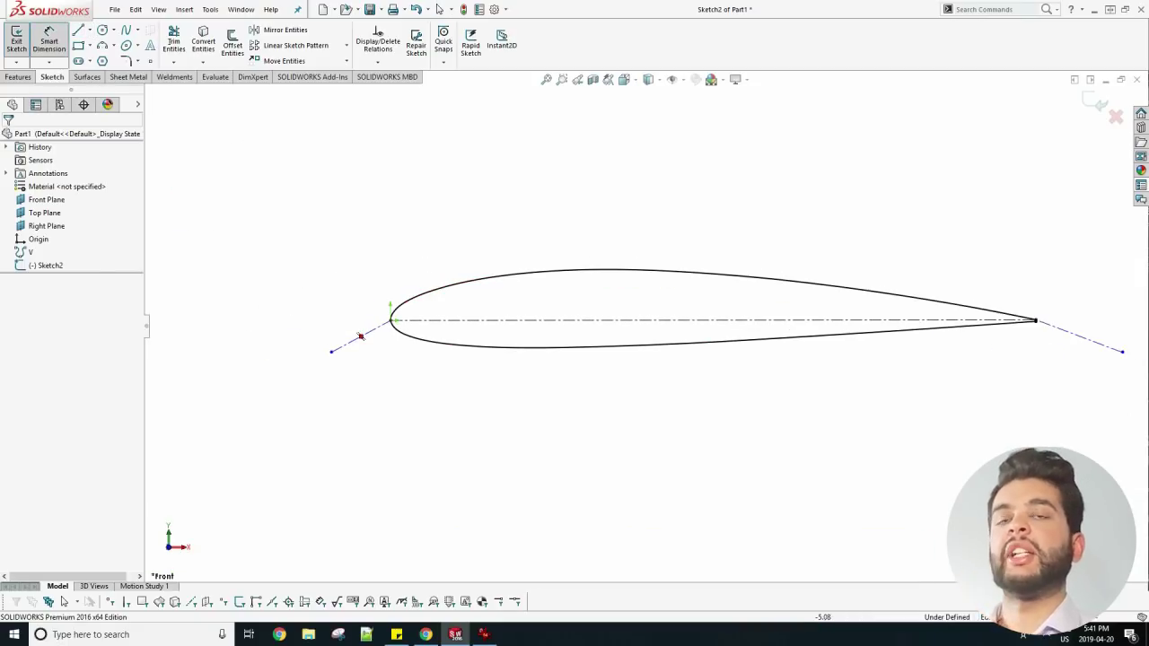
left_click(360, 335)
left_click(390, 319)
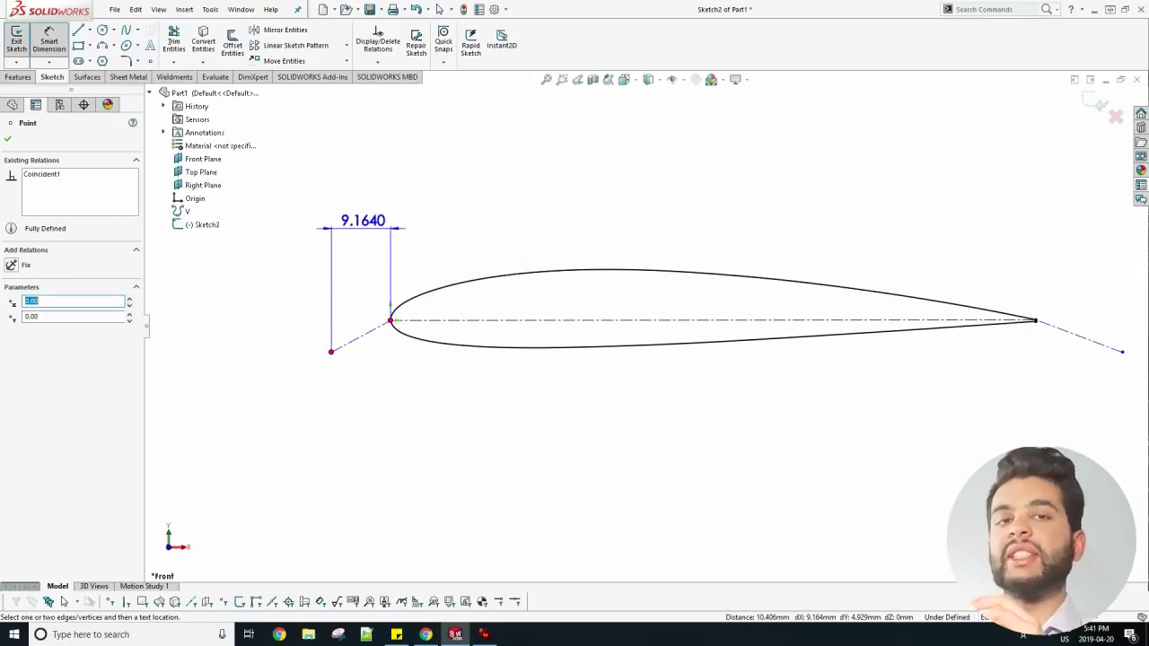
left_click(361, 218)
type("20")
left_click(306, 224)
key("Escape")
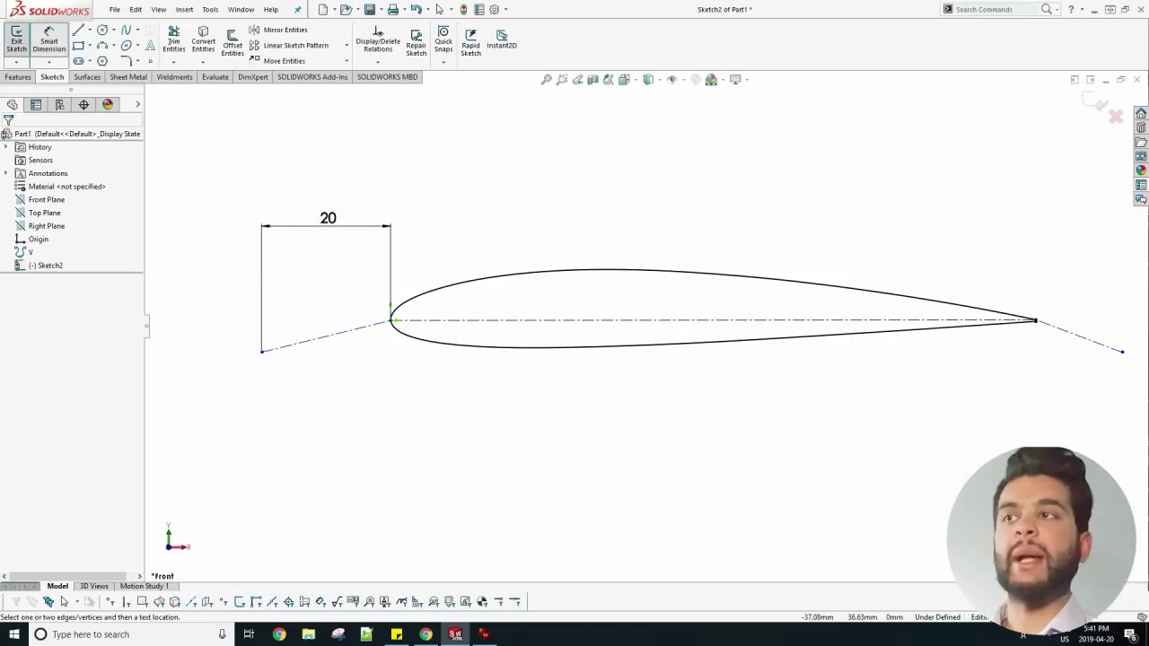
Dimension the rear centerline's horizontal length from the trailing edge as 25 mm
left_click(1121, 352)
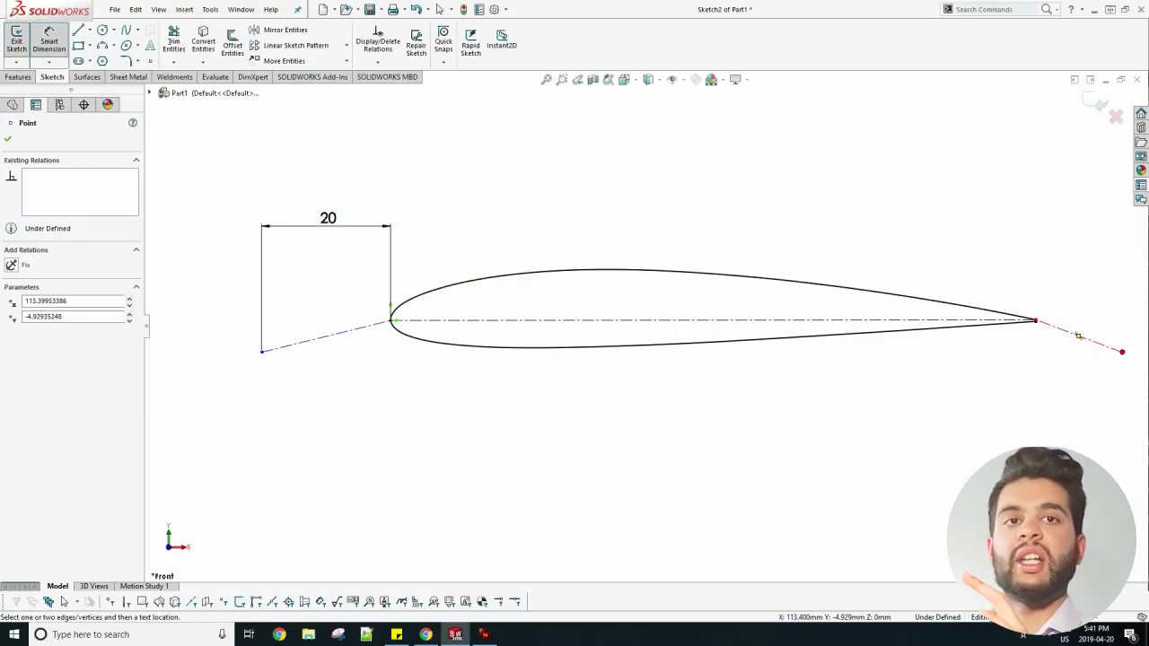
left_click(1036, 320)
left_click(1074, 240)
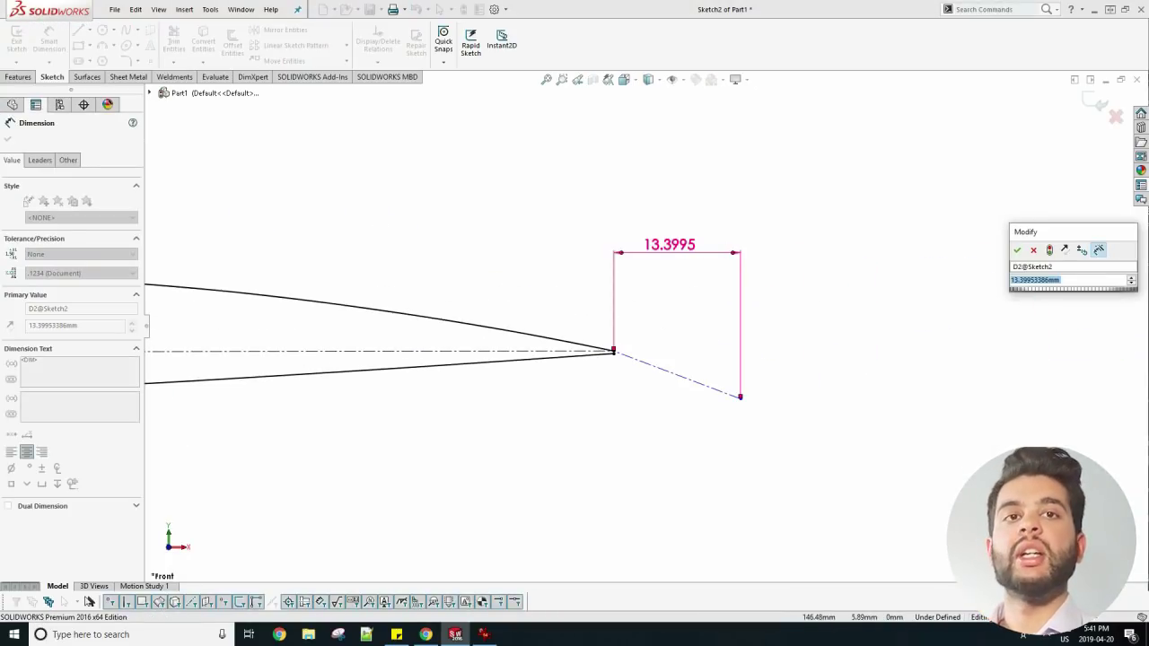
type("25")
key("Return")
scroll(628, 332, "up", 5)
scroll(449, 298, "down", 5)
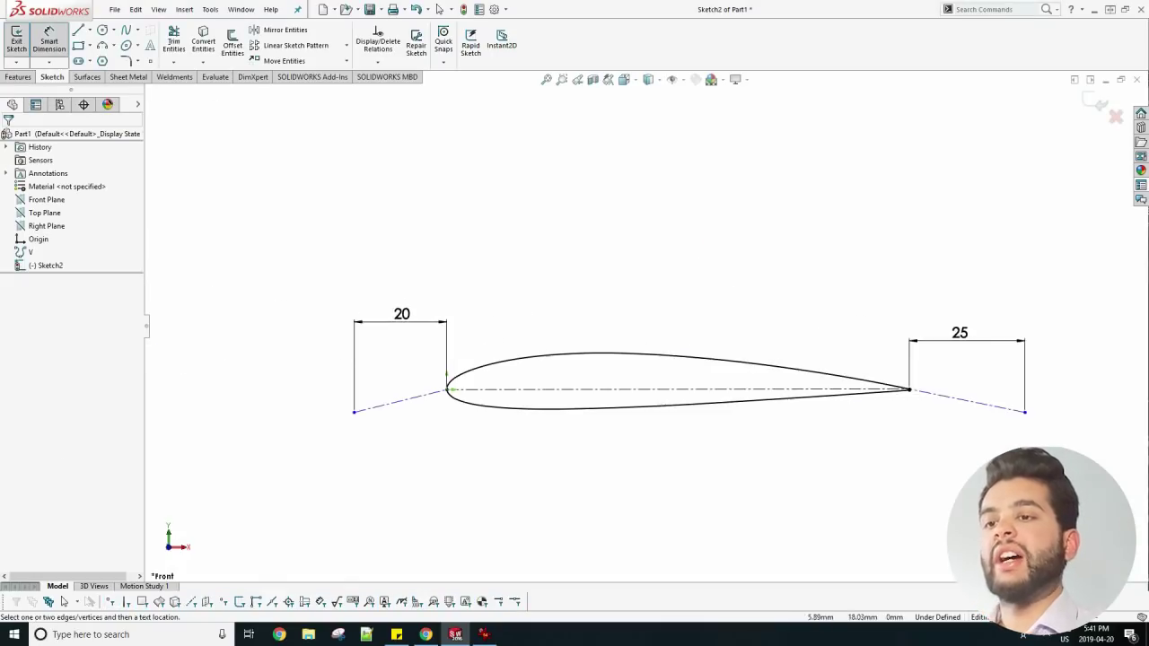
Dimension the angle between the front centerline and the chord centerline as 15°
scroll(822, 548, "down", 3)
scroll(650, 331, "up", 2)
scroll(251, 429, "down", 1)
scroll(633, 321, "up", 1)
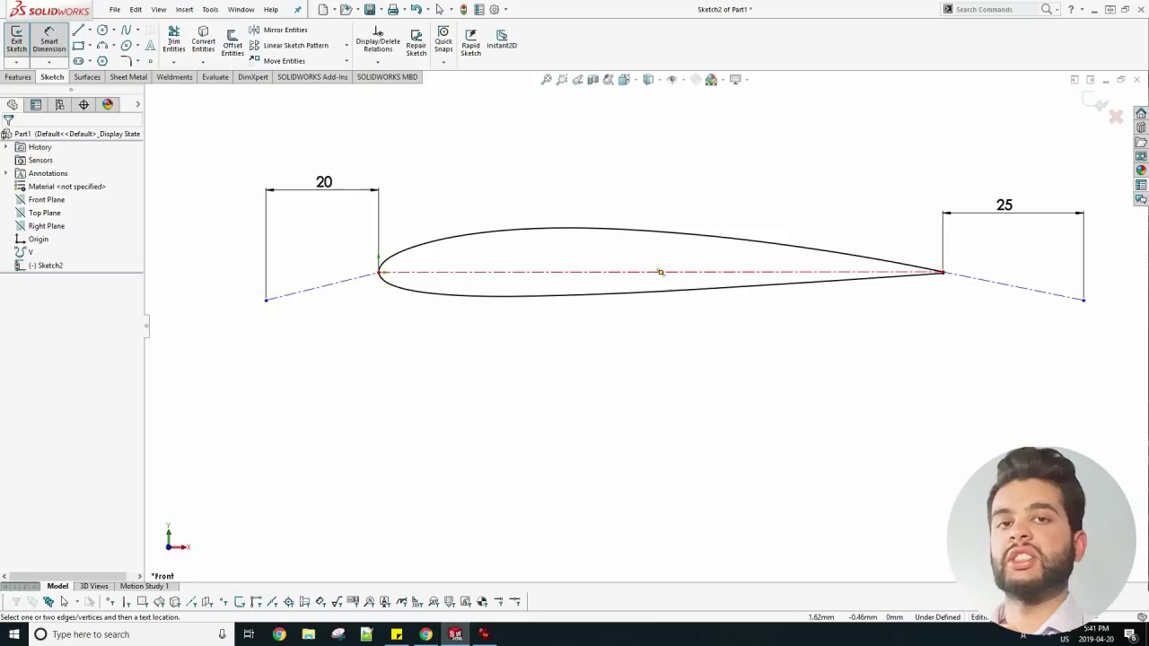
left_click(325, 284)
left_click(394, 271)
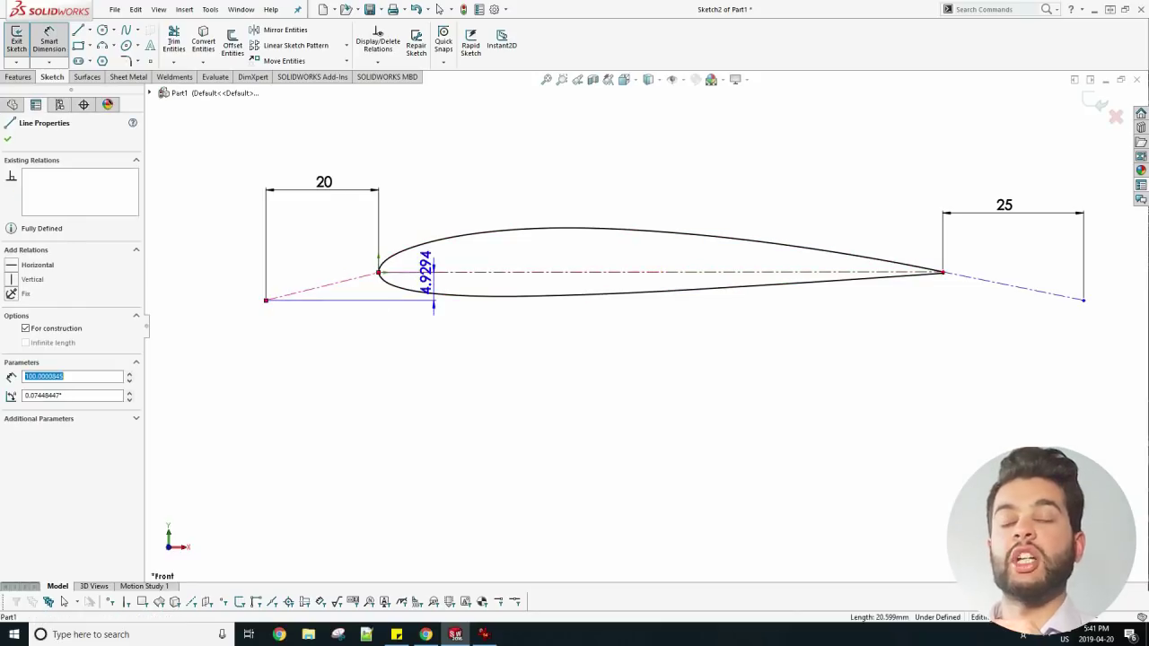
left_click(480, 259)
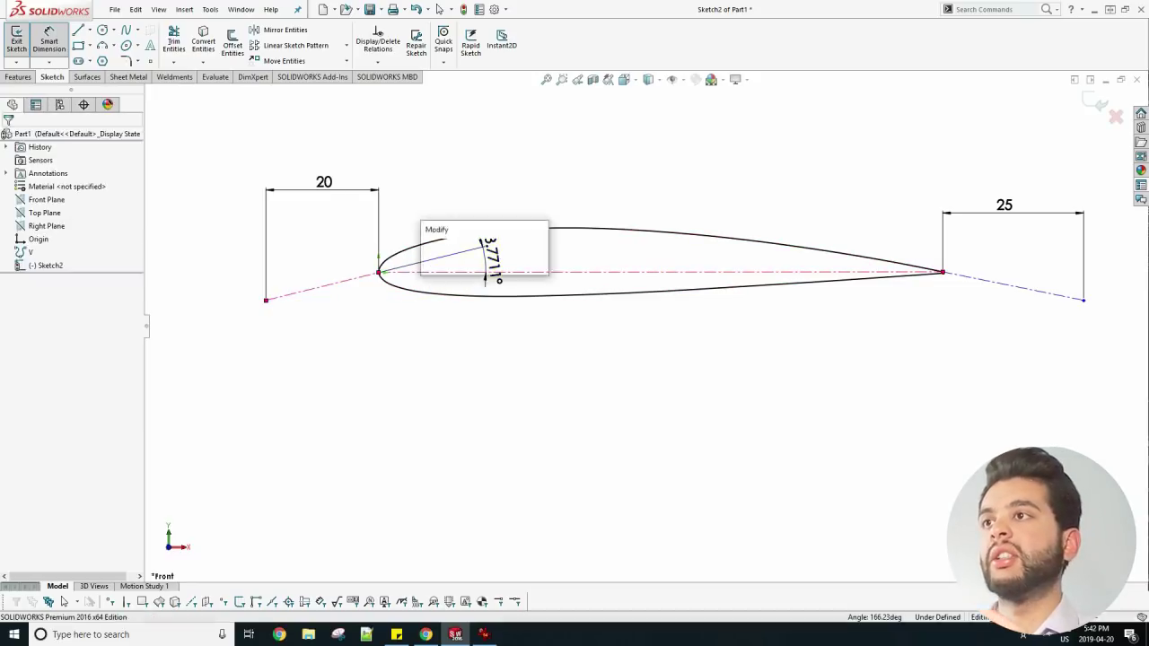
type("15")
key("Return")
Set the angle between the chord and rear centerlines to 210° and move the overlapping angle and 25 mm dimensions apart
left_click(900, 273)
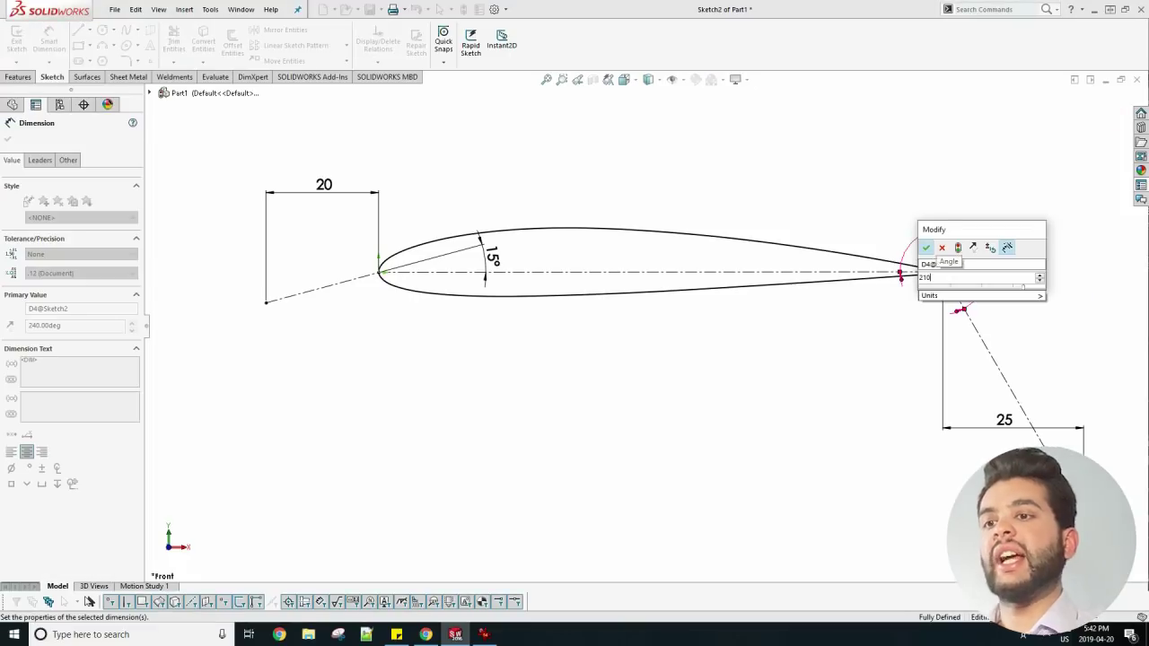
type("210")
key("Return")
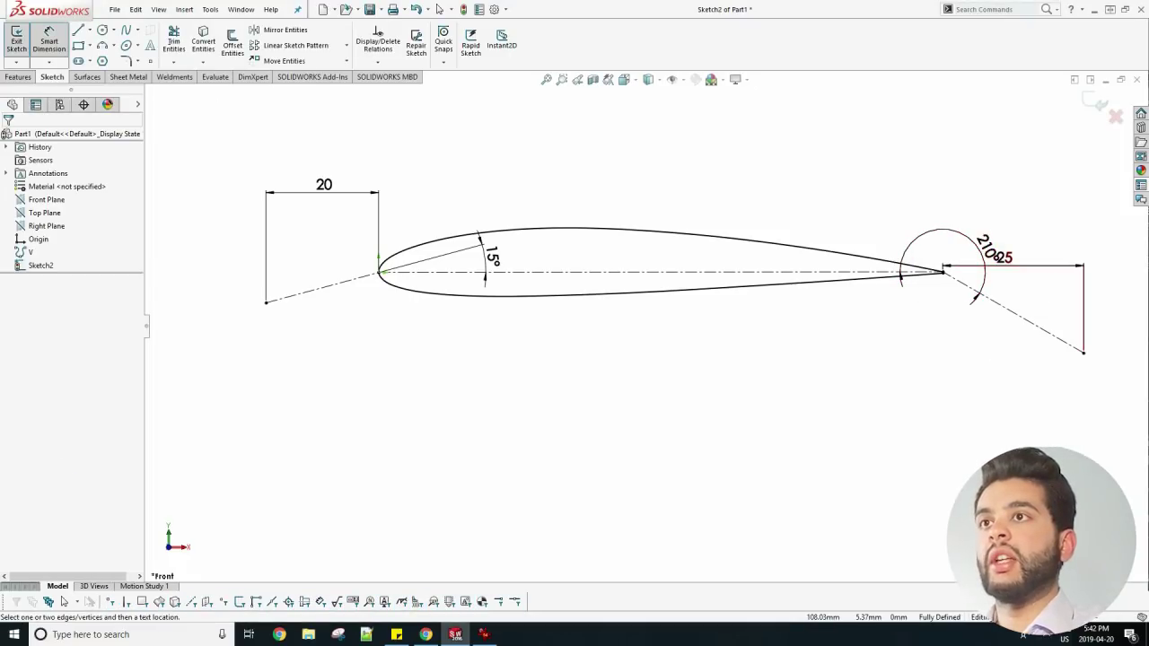
left_click_drag(988, 248, 906, 221)
left_click_drag(1003, 258, 1003, 144)
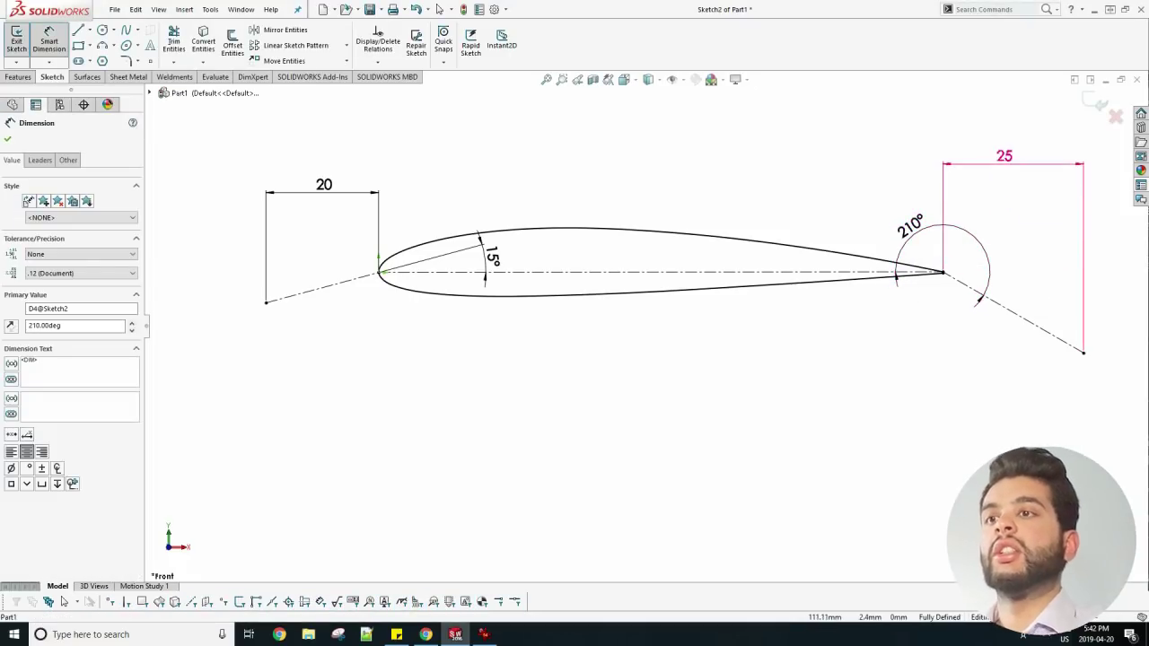
left_click(440, 9)
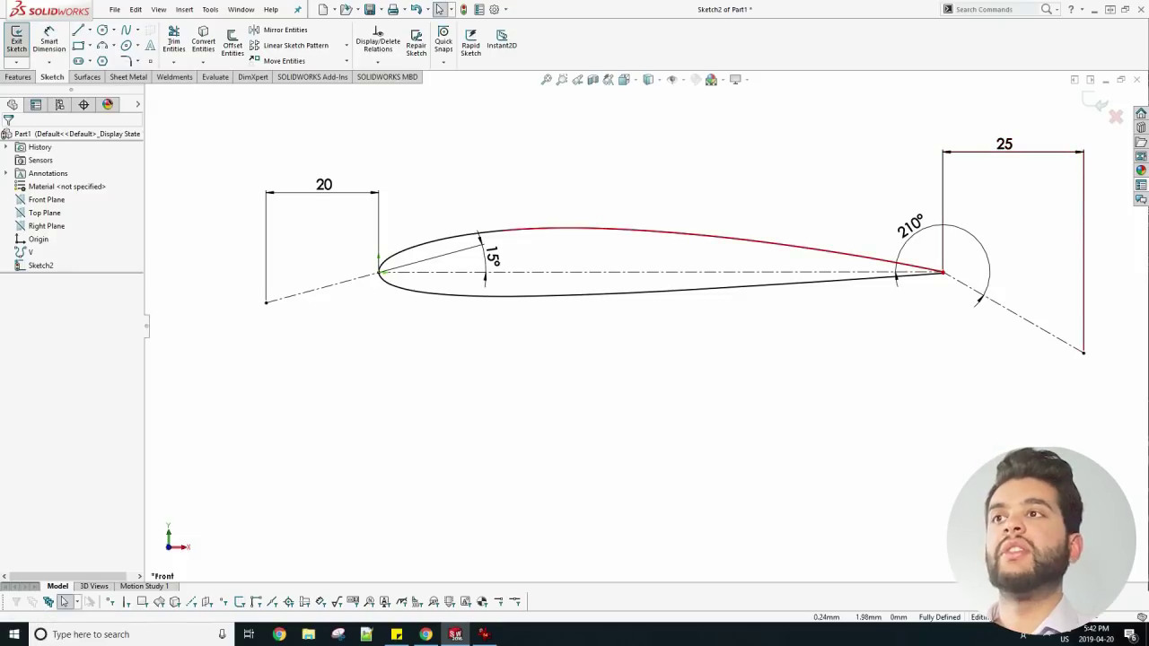
scroll(242, 257, "down", 1)
scroll(388, 264, "up", 1)
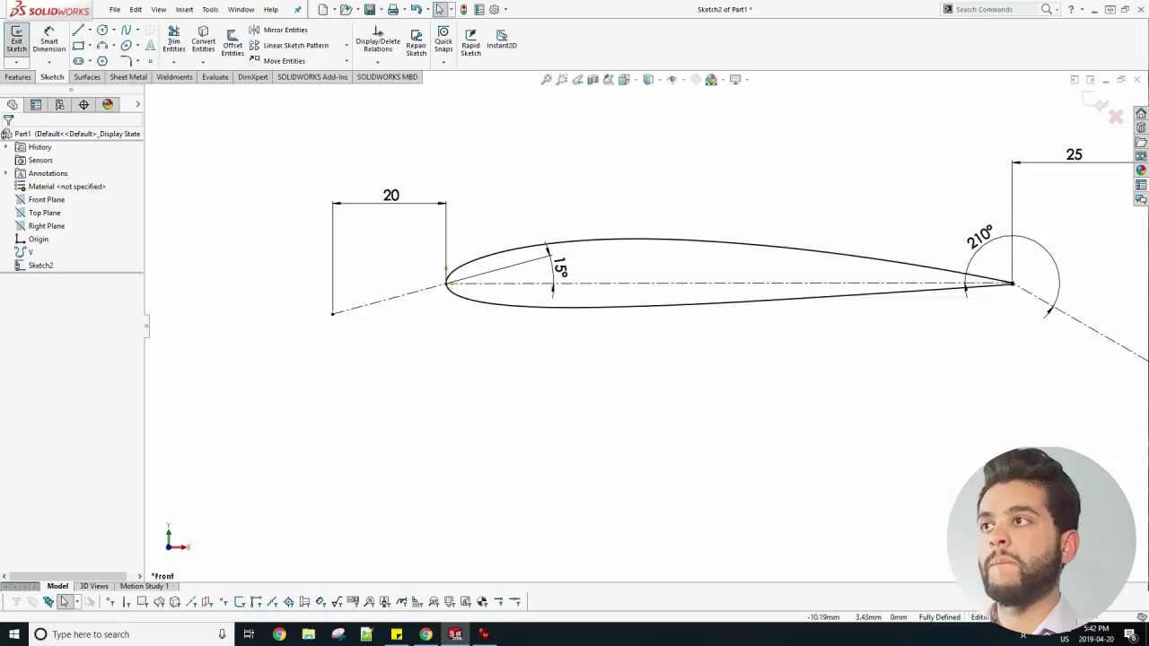
scroll(263, 233, "down", 1)
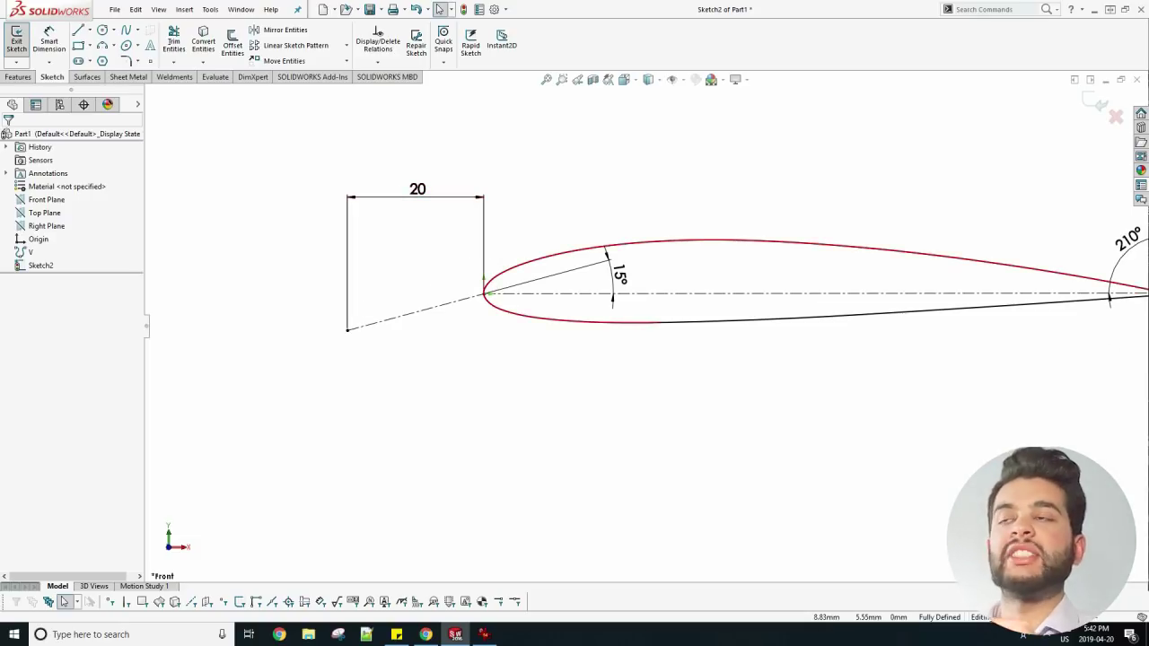
Copy the airfoil profile with its chord centerline and paste the copy above the original
left_click(543, 256)
key("ctrl+c")
key("ctrl+v")
scroll(646, 326, "up", 3)
scroll(462, 215, "down", 1)
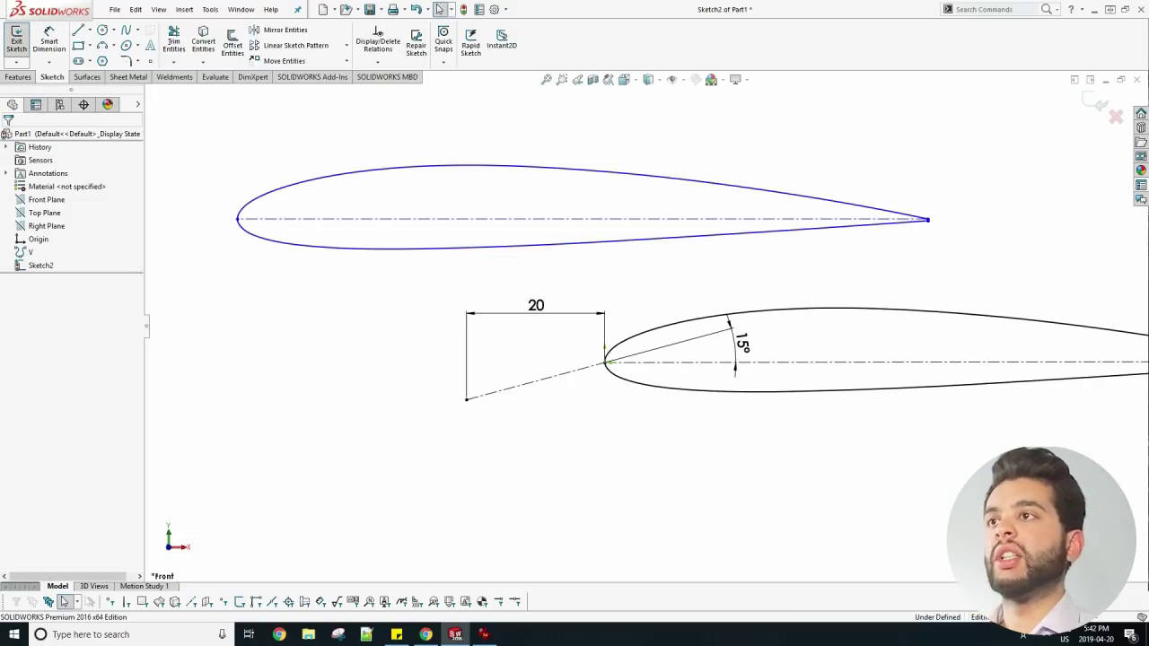
Draw a centerline from the copied airfoil's leading edge to a point on its upper surface
scroll(151, 122, "down", 3)
left_click(90, 30)
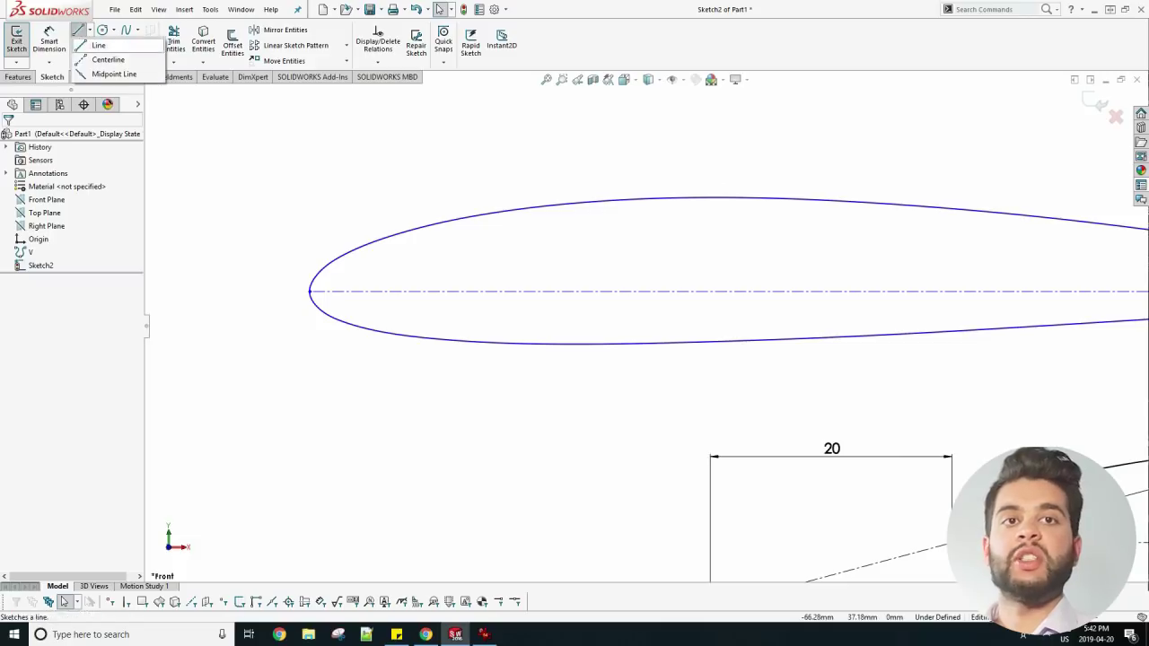
left_click(108, 59)
left_click(310, 291)
left_click(596, 201)
key("Escape")
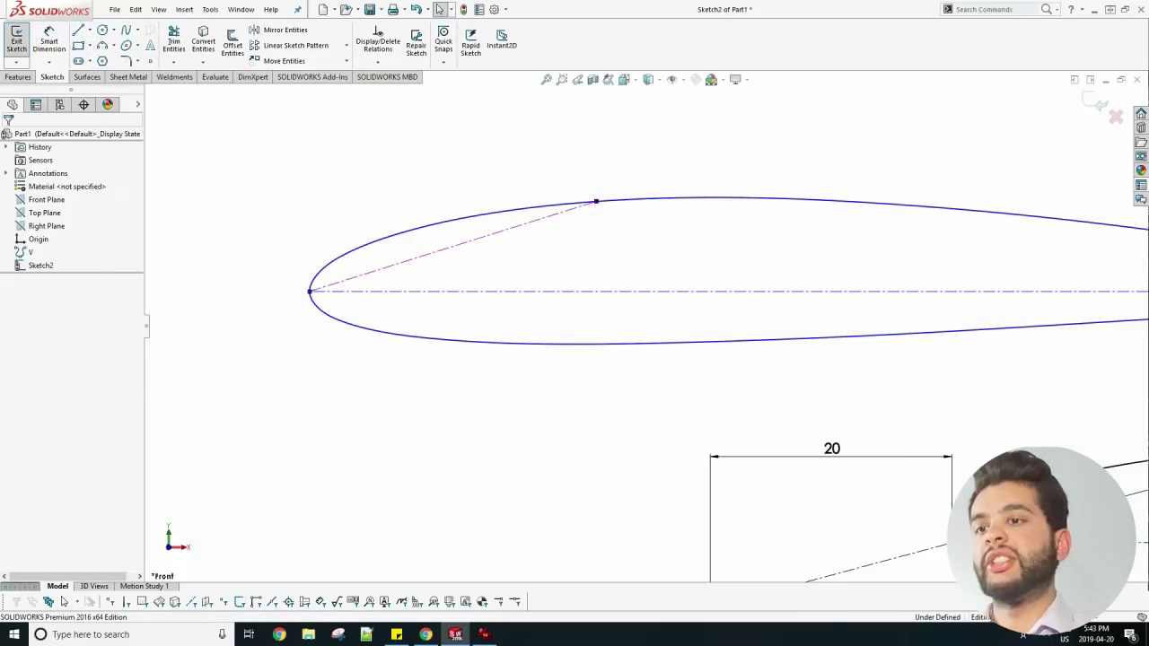
left_click(913, 291)
left_click(310, 290)
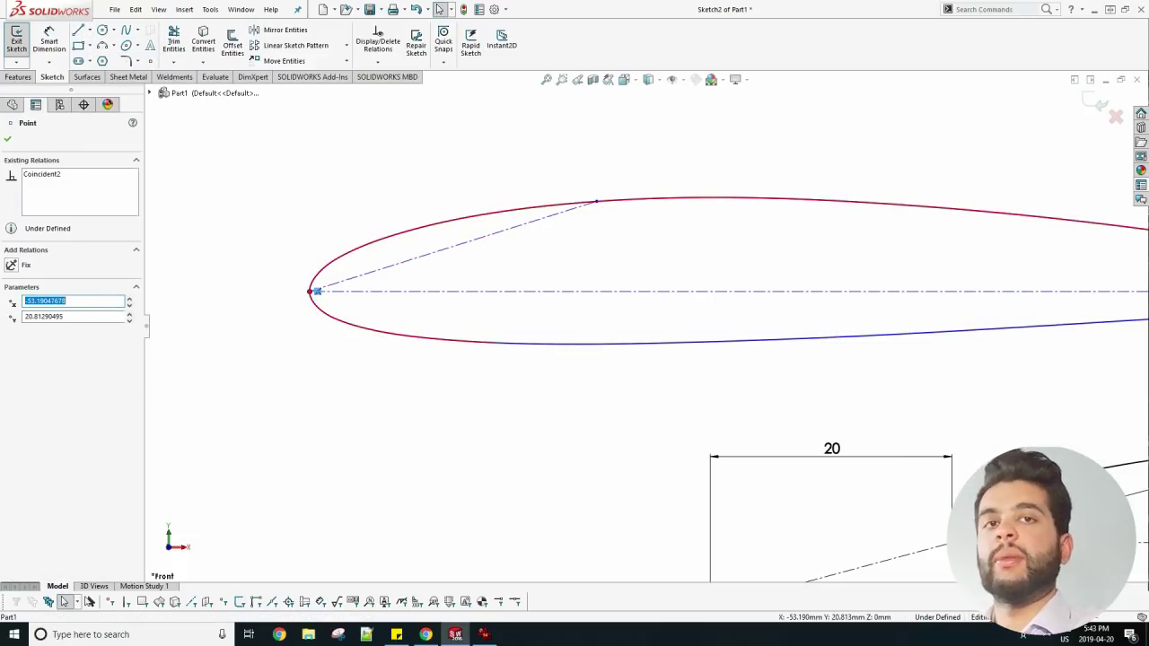
left_click(574, 343, "ctrl")
key("Escape")
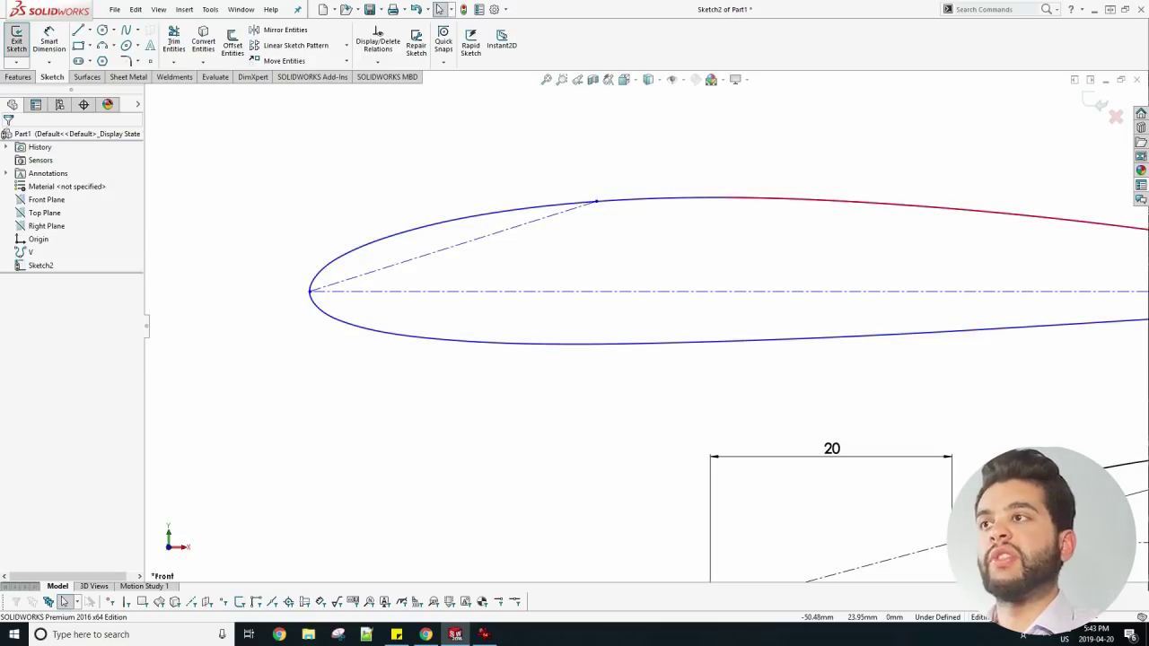
Dimension the horizontal distance between the ends of the copied airfoil's slanted centerline as 20 mm
key("d")
left_click(309, 291)
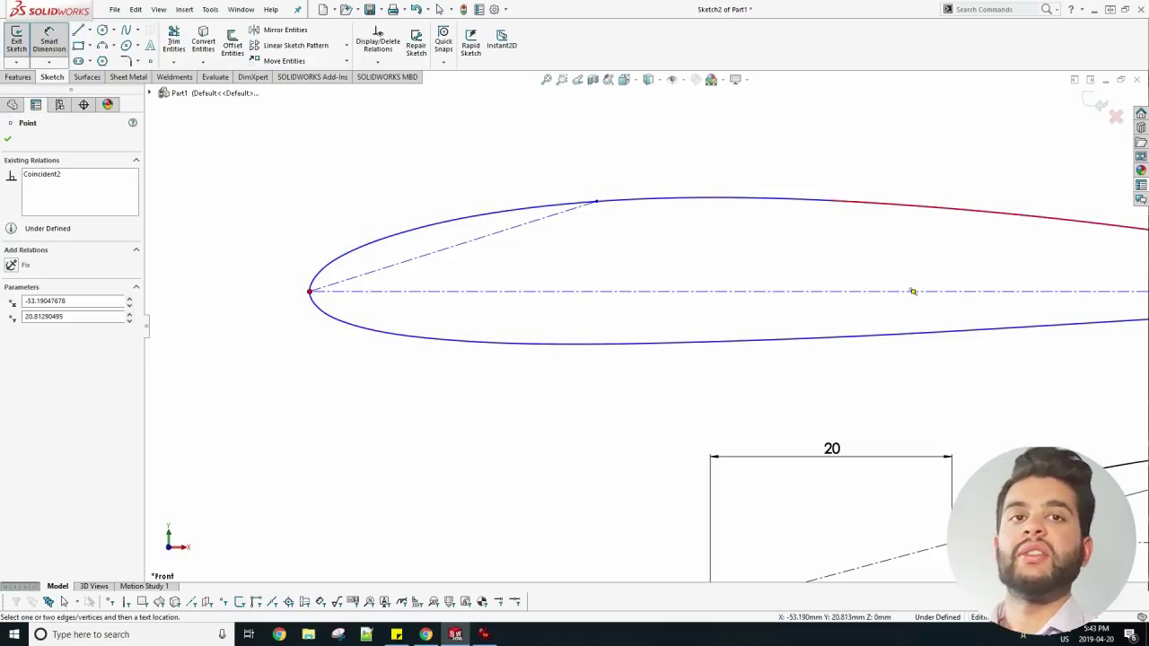
left_click(596, 201)
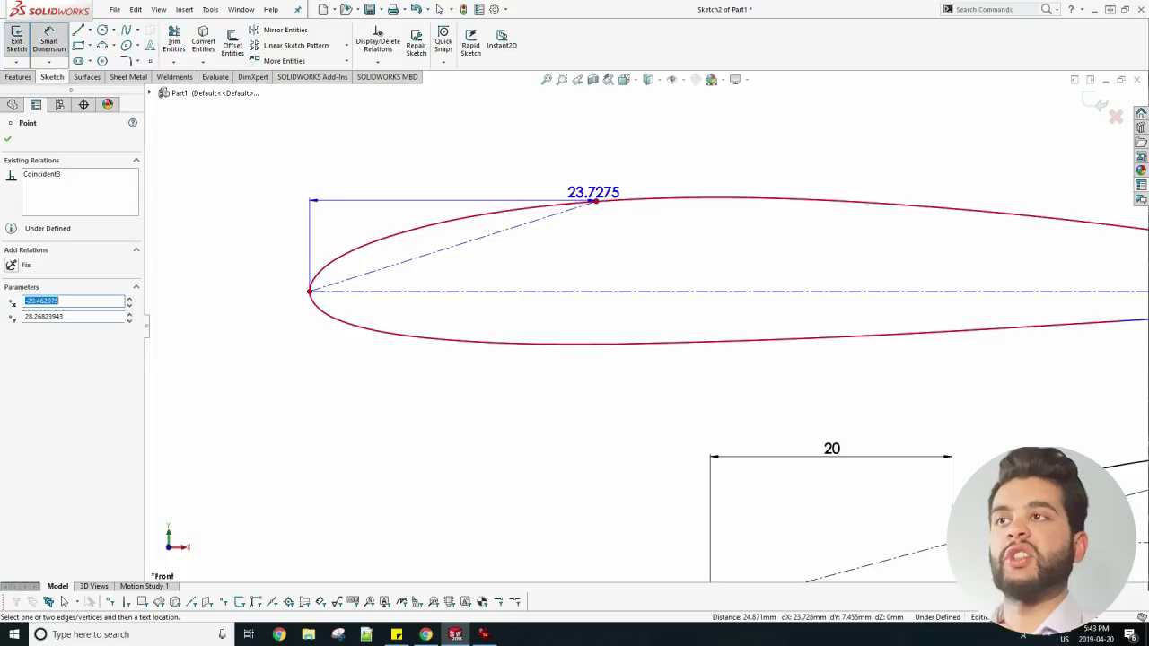
left_click(453, 180)
type("20")
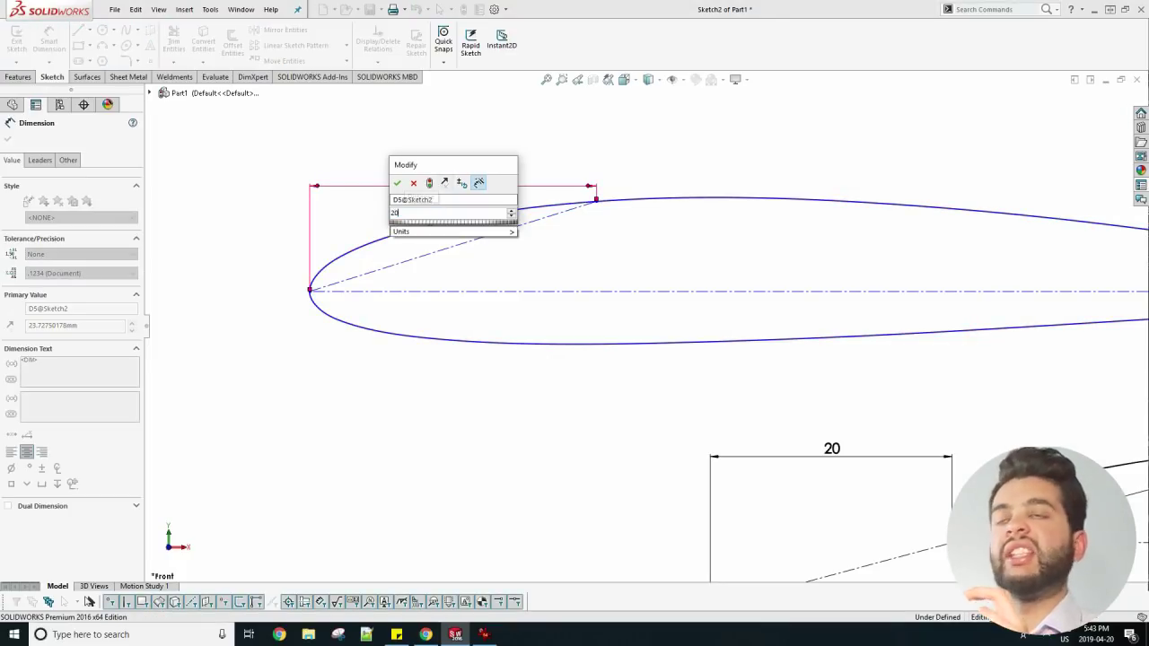
key("Return")
key("Escape")
scroll(644, 326, "up", 4)
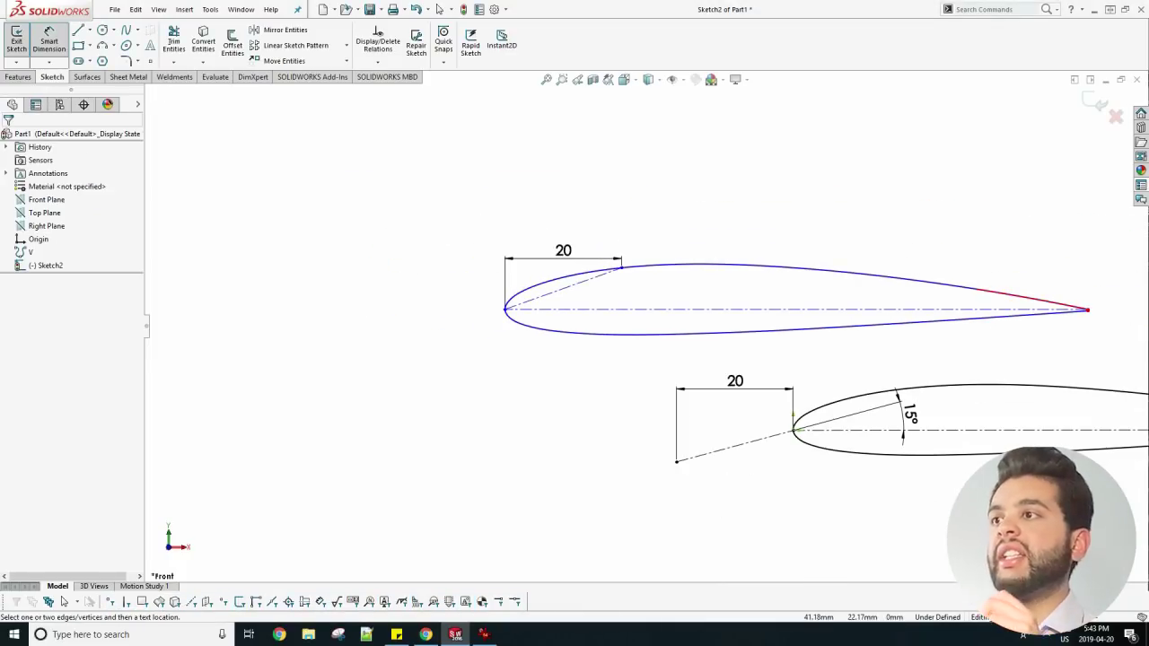
Trim the copied airfoil down to the upper front curve spanned by the slanted centerline
scroll(961, 298, "down", 3)
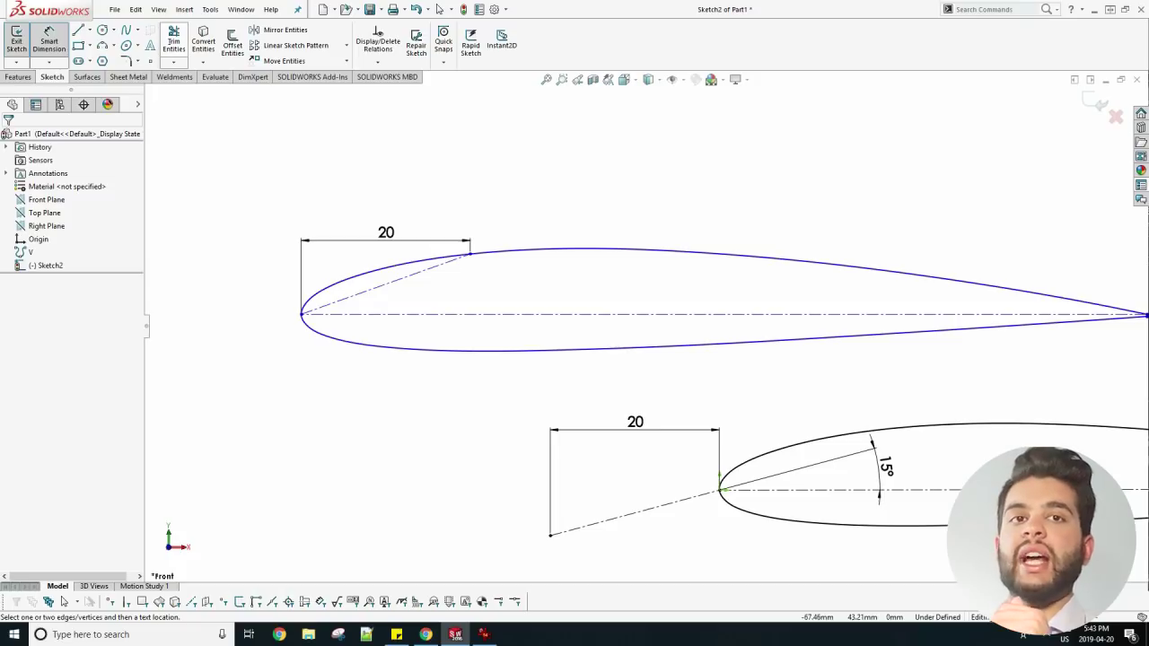
left_click(173, 43)
left_click_drag(270, 329, 603, 242)
key("Escape")
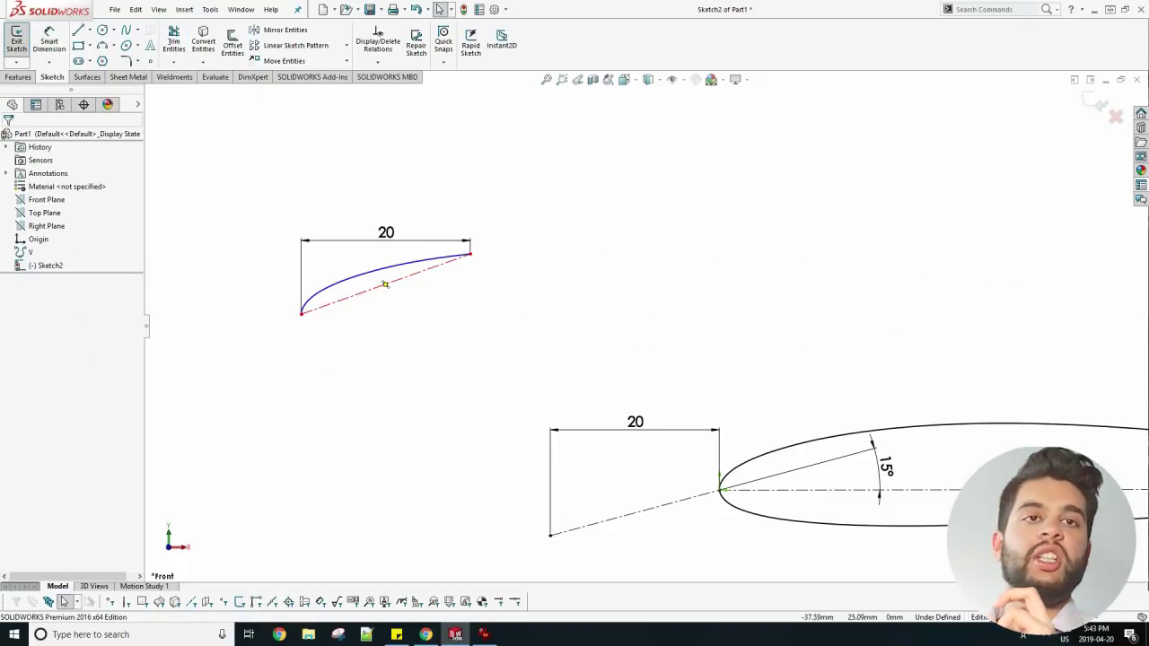
Move the trimmed slat curve so its rear end lies directly above the main airfoil's leading edge
left_click_drag(470, 254, 719, 463)
key("Escape")
scroll(740, 567, "down", 5)
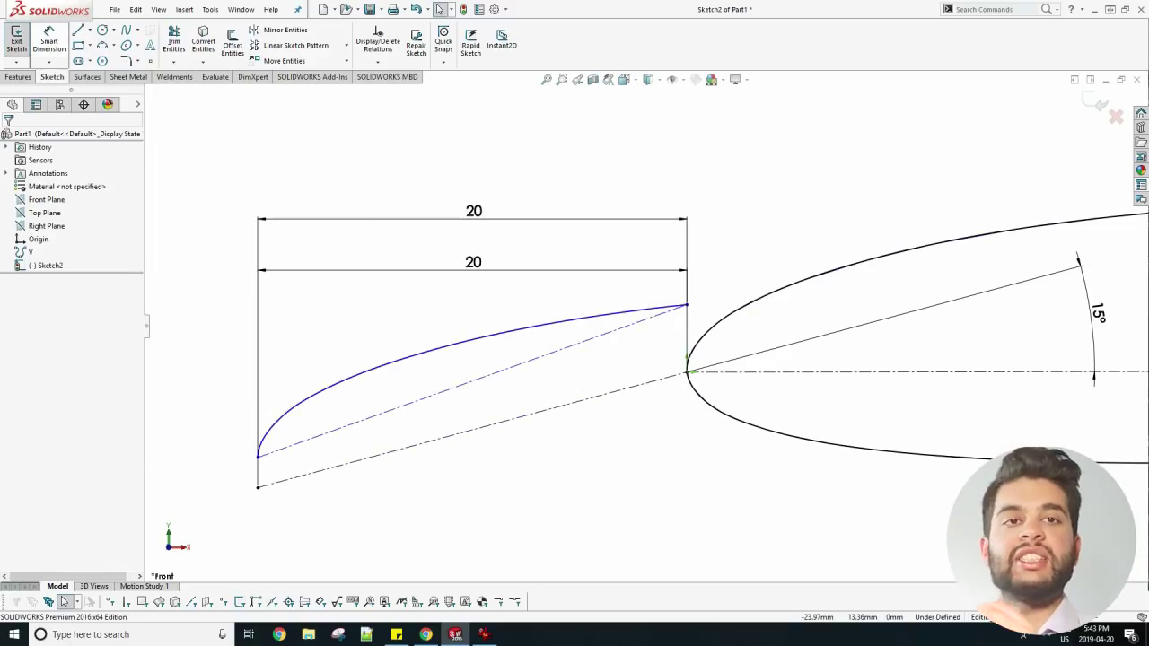
Dimension the angle between the slat's centerline and the main airfoil's front centerline as 15°
left_click(48, 40)
left_click(434, 394)
left_click(435, 440)
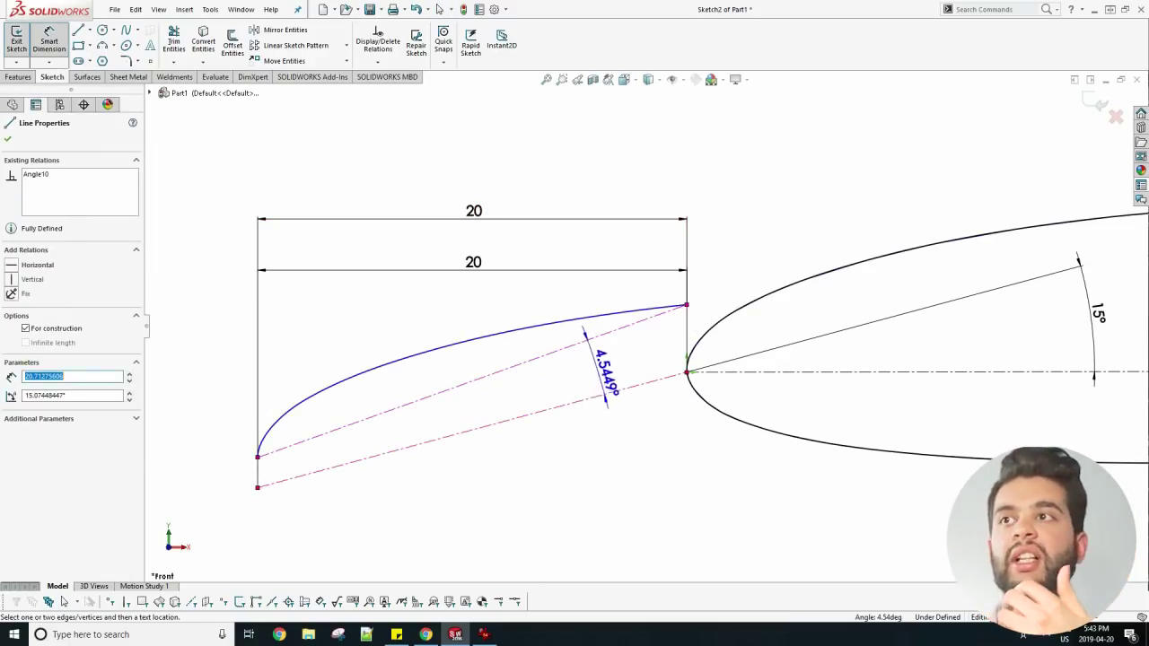
left_click(601, 372)
type("15")
key("Return")
key("Escape")
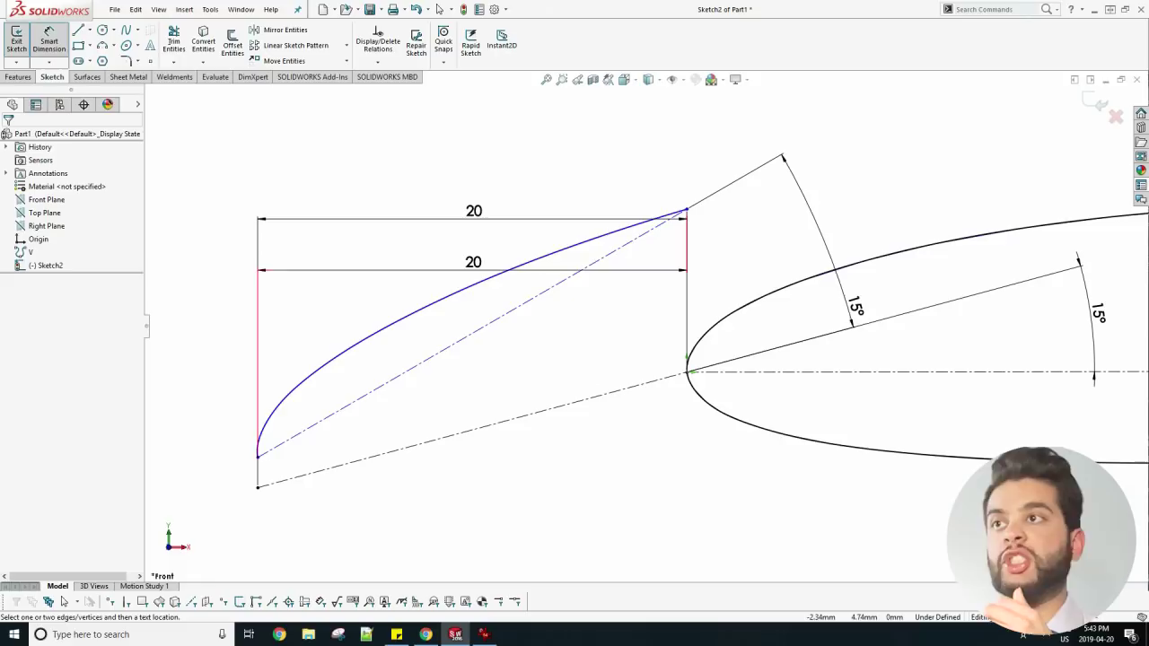
Move the slat curve straight down so its rear end sits closer to the main airfoil's leading edge
key("Escape")
left_click_drag(686, 209, 687, 305)
key("Escape")
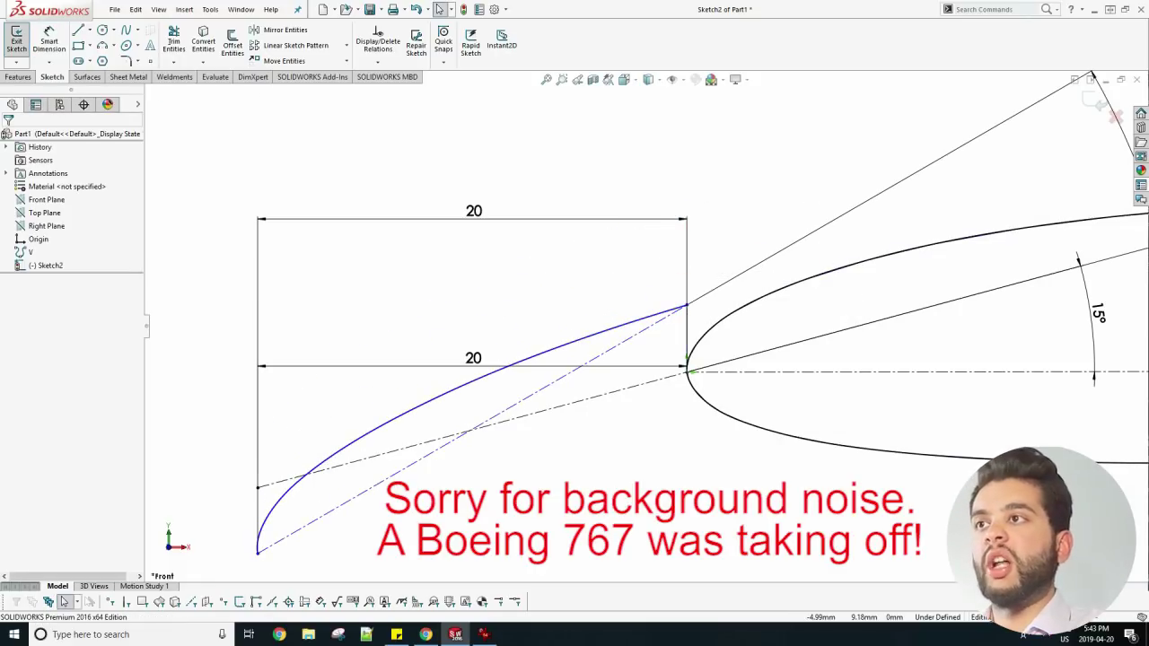
scroll(583, 400, "up", 2)
scroll(567, 446, "down", 2)
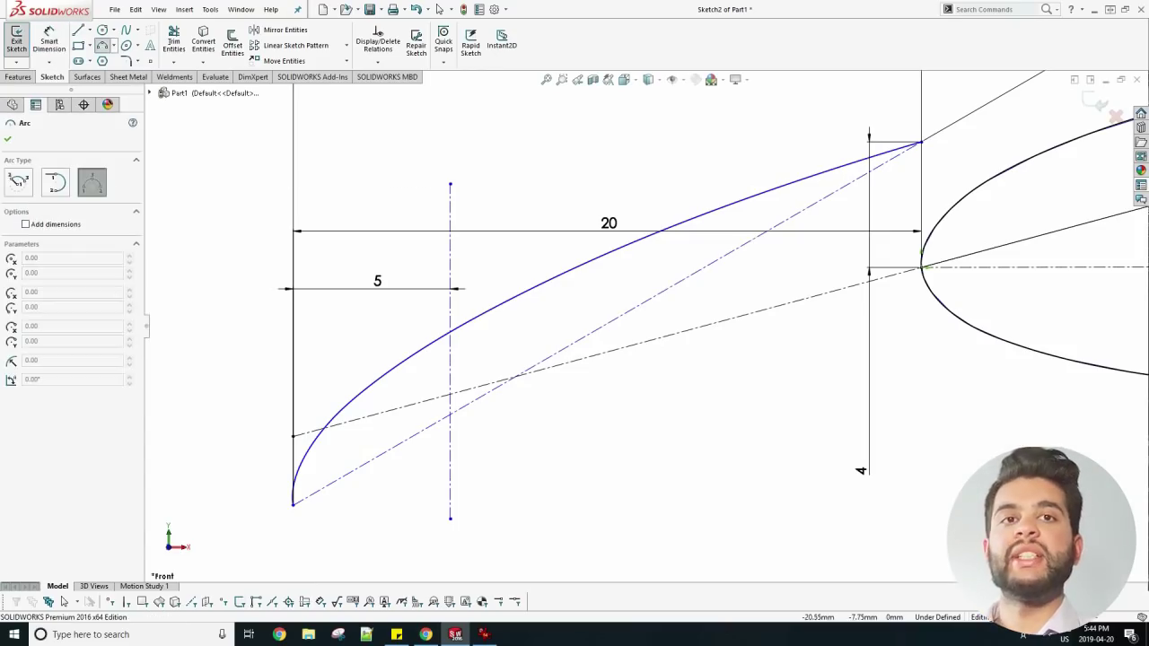
Draw a downward-bulging arc of about 4.42 mm radius from the slat's nose to the vertical centerline 5 mm behind it
left_click(377, 525)
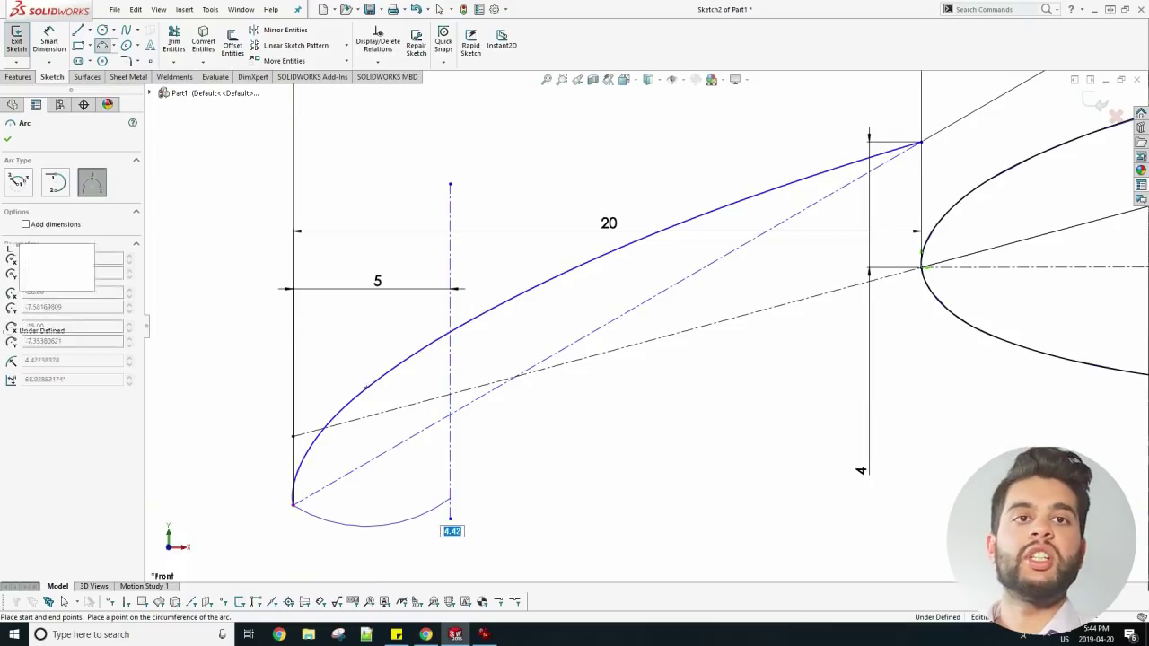
key("Escape")
scroll(266, 536, "down", 8)
Draw a forward-bulging arc of about 1.33 mm radius on the slat's vertical centerline between the points 2.25 mm apart
left_click(126, 62)
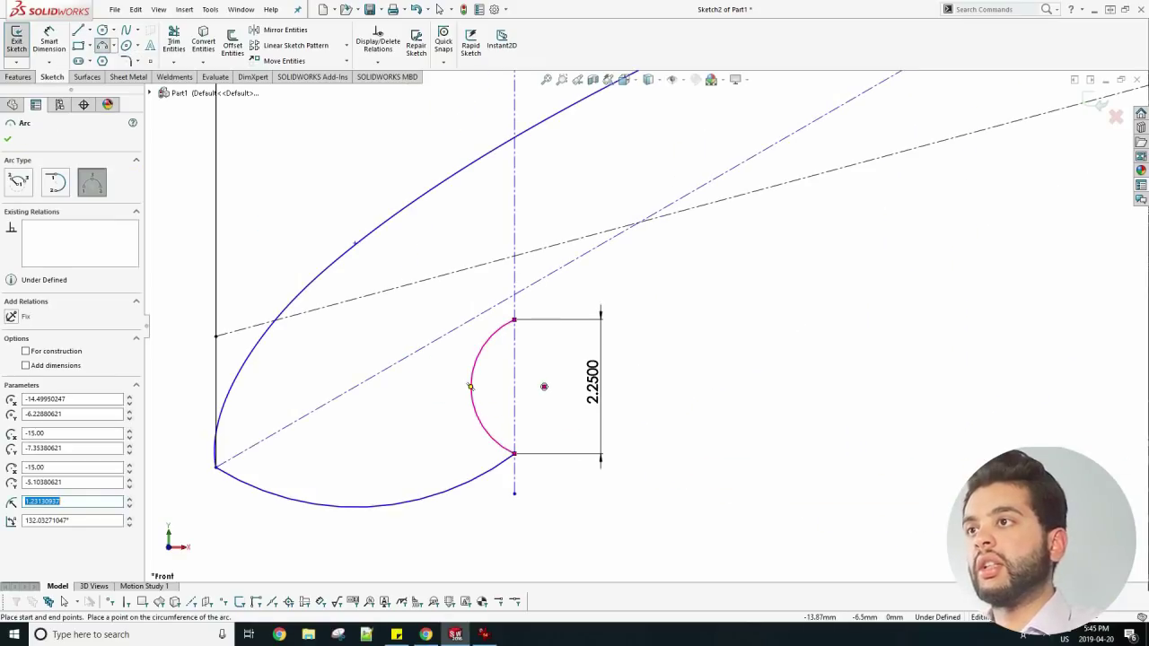
key("Escape")
left_click(102, 45)
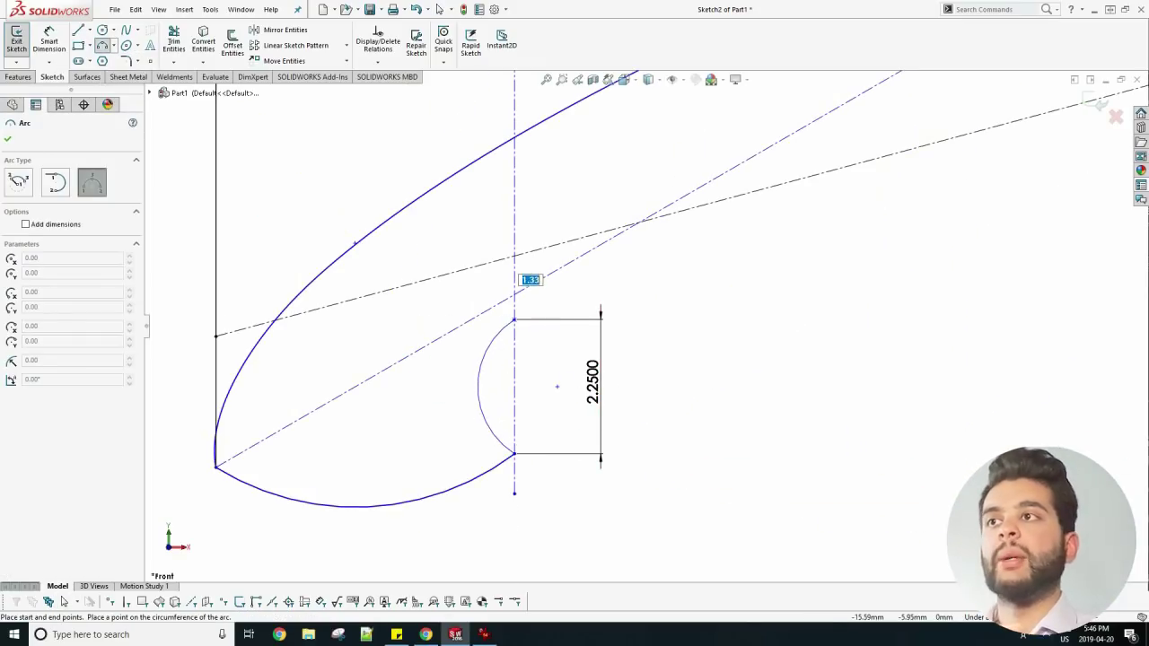
key("Escape")
scroll(560, 372, "up", 3)
scroll(629, 152, "down", 2)
scroll(808, 280, "down", 3)
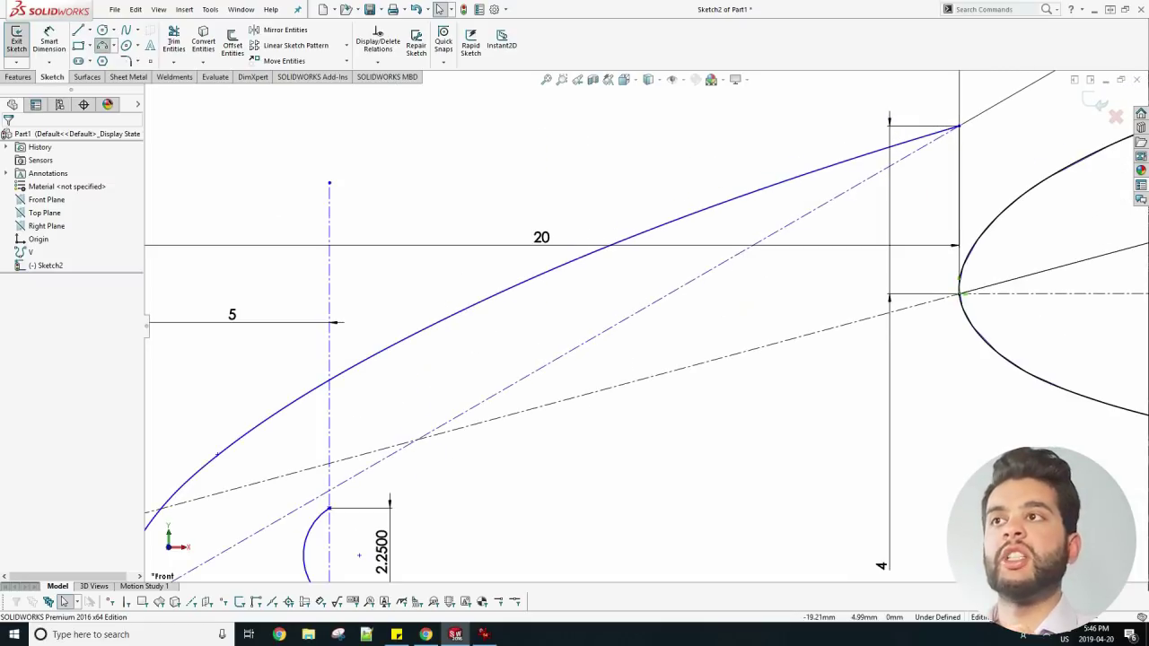
Draw an arc from the upper end of the slat's small arc to the slat's rear tip
left_click(102, 45)
left_click(329, 508)
left_click(958, 125)
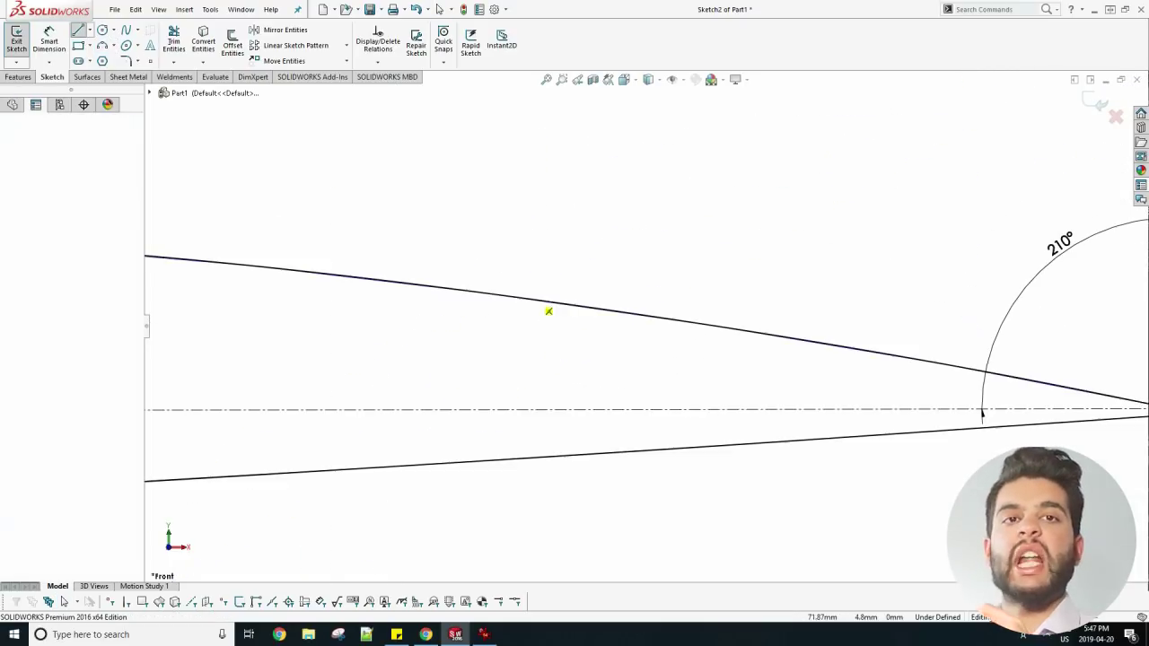
Draw a vertical centerline about 6.95 mm long between the main airfoil's upper and lower surfaces, ahead of the trailing edge
key("l")
left_click(531, 299)
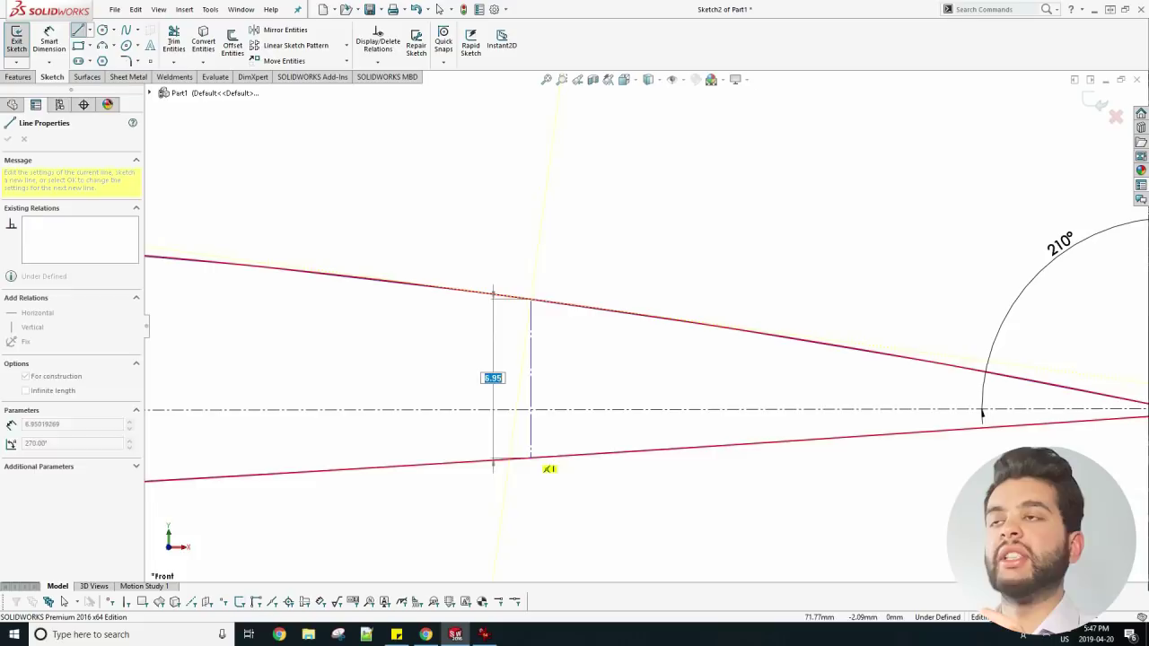
left_click(530, 458)
Dimension the vertical centerline 25 mm from the trailing edge and move the dimension higher above the airfoil
key("d")
scroll(647, 325, "up", 2)
left_click(566, 359)
left_click(1011, 383)
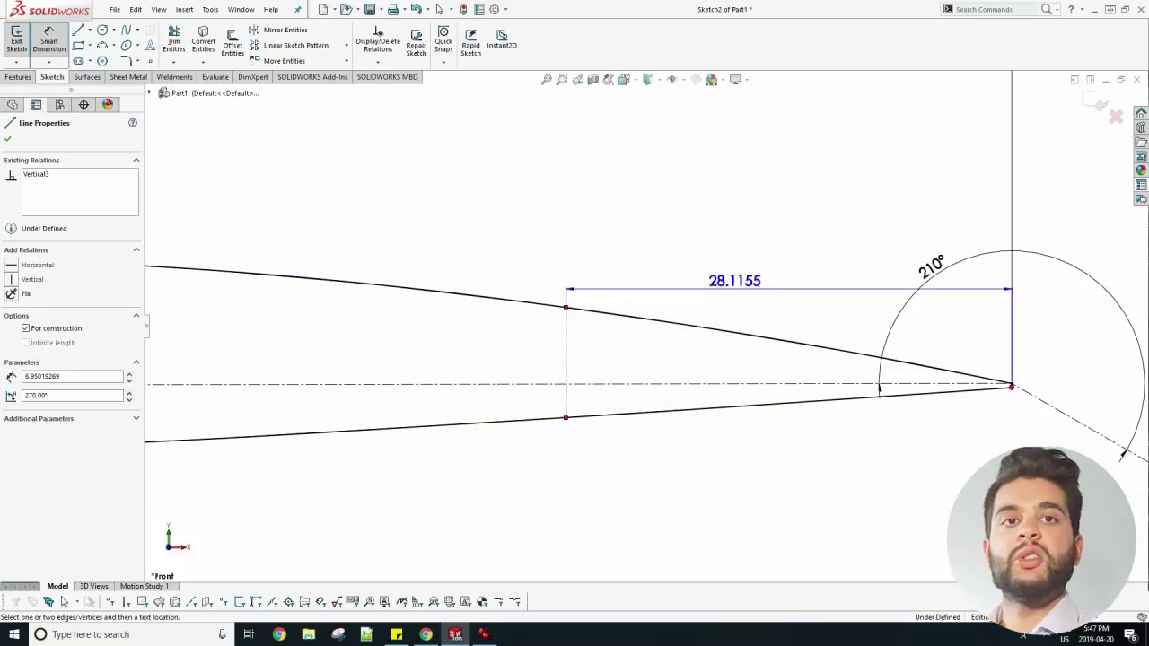
left_click(754, 275)
type("25")
key("Return")
left_click_drag(781, 272, 823, 202)
scroll(874, 451, "down", 4)
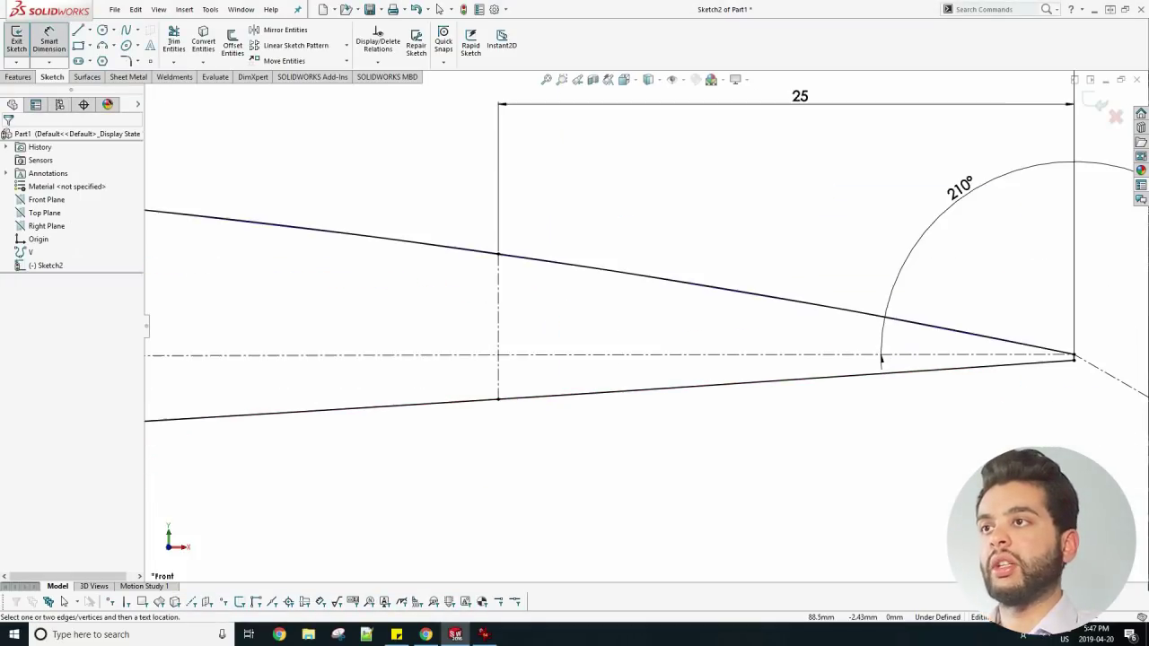
Draw a forward-bulging arc of about 1.09 mm radius between the vertical centerline's lower end and the chord centerline
key("a")
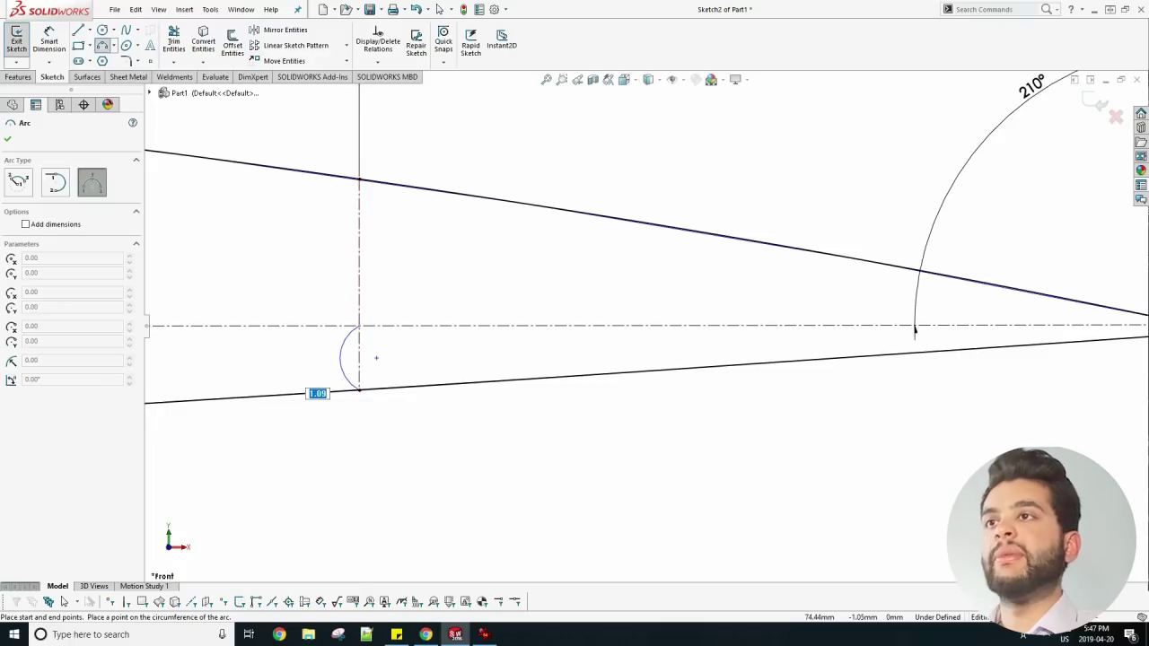
left_click(340, 360)
key("Escape")
scroll(460, 433, "down", 1)
scroll(482, 359, "up", 2)
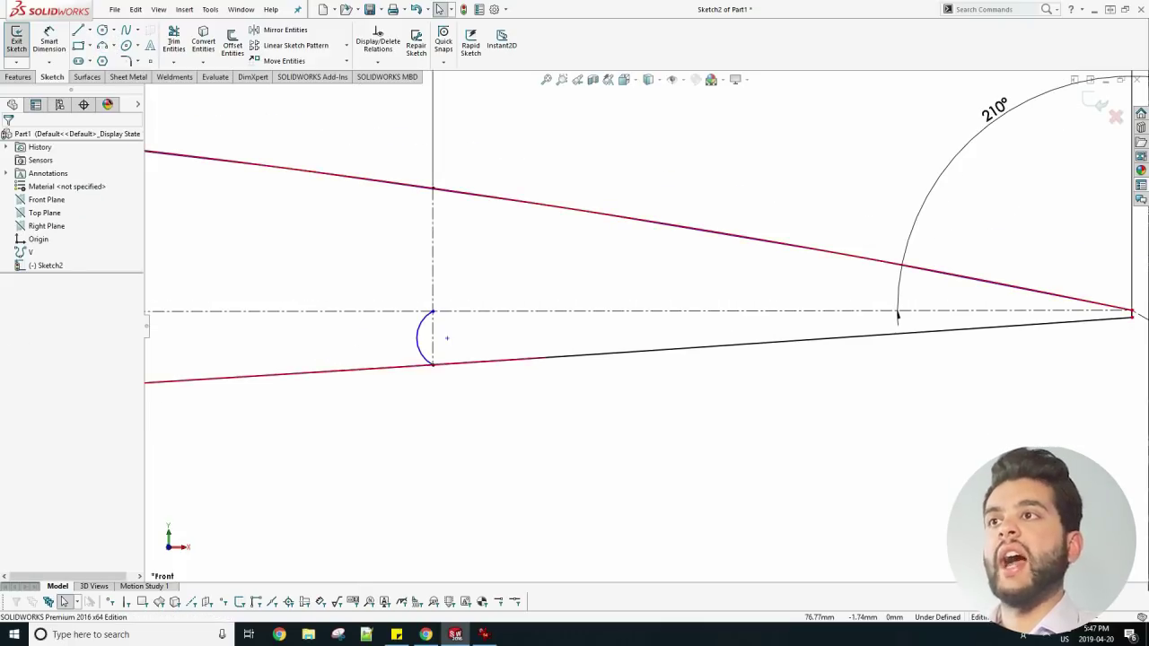
scroll(637, 323, "up", 1)
scroll(1092, 268, "down", 1)
Draw a shallow upward-bulging arc from the upper end of the small arc to the trailing edge
left_click(102, 45)
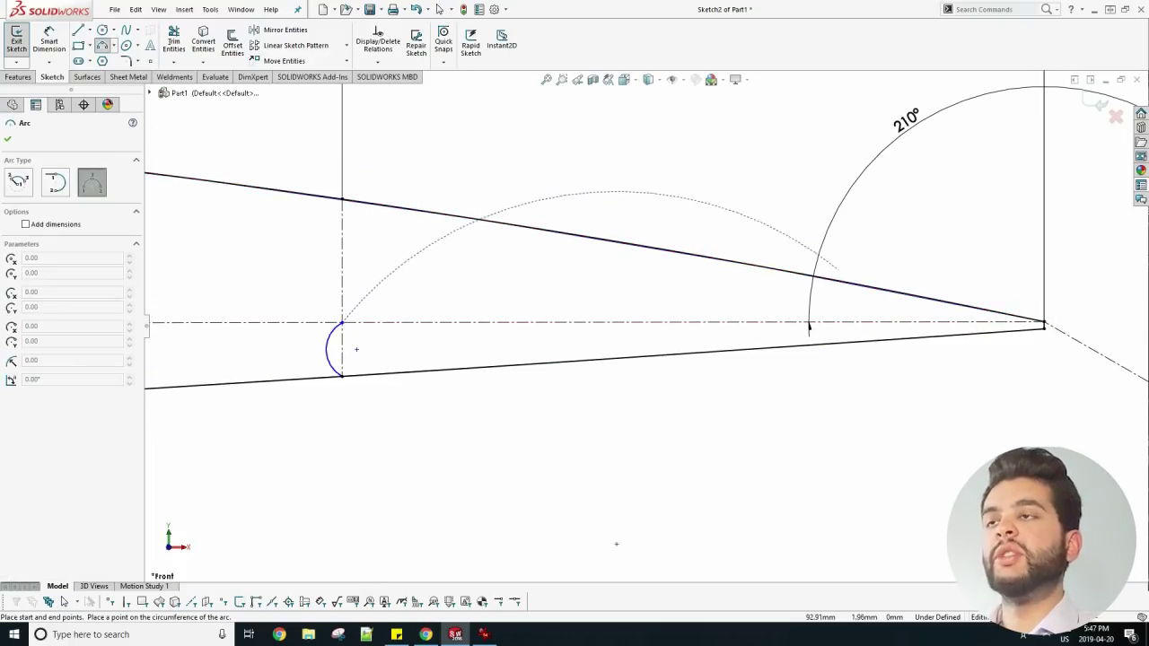
left_click(1044, 322)
left_click(695, 312)
key("Escape")
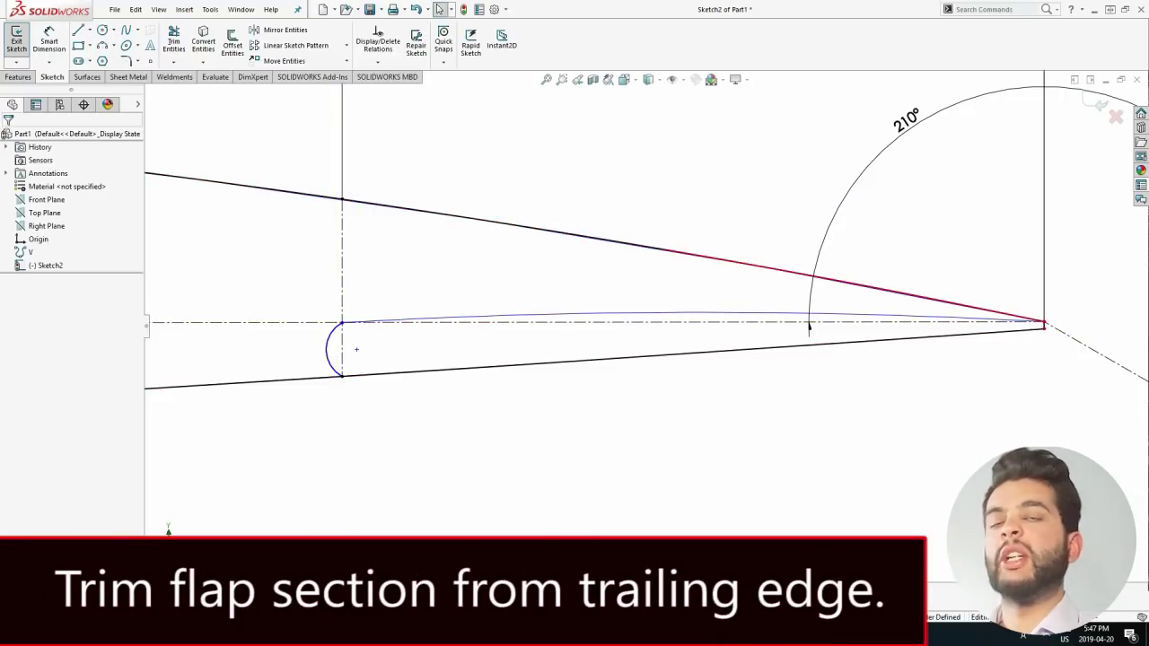
Trim the flap section's lower surface and chord centerline between the vertical centerline and the trailing edge
left_click(173, 39)
left_click_drag(476, 415, 554, 323)
key("Escape")
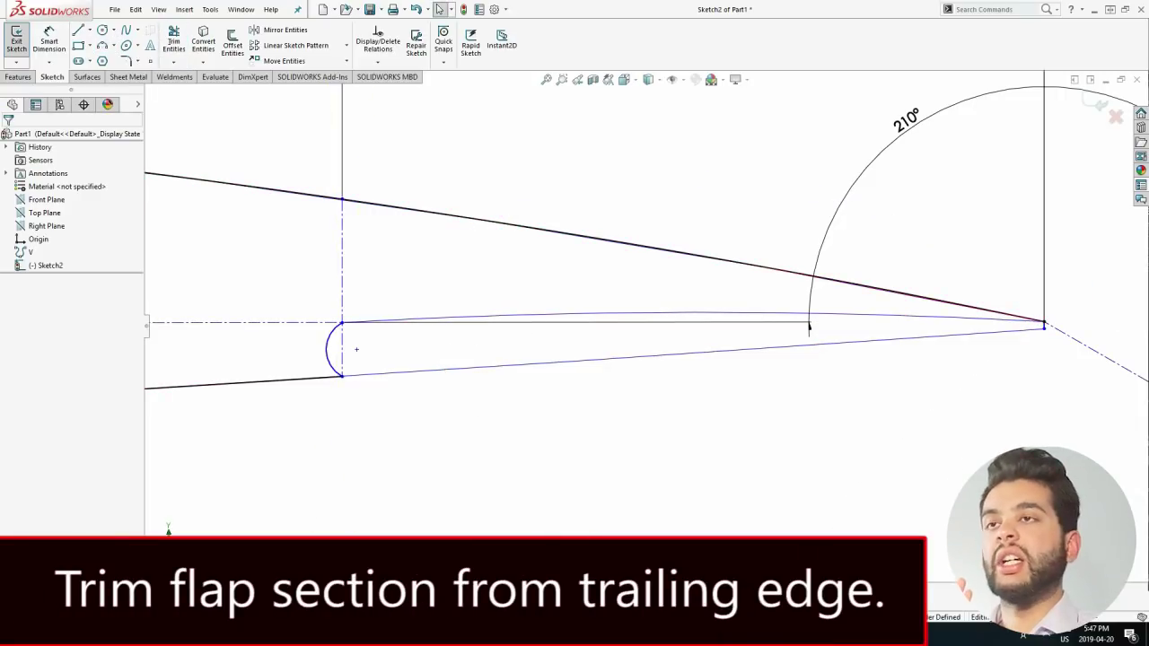
left_click(342, 274)
left_click(174, 40)
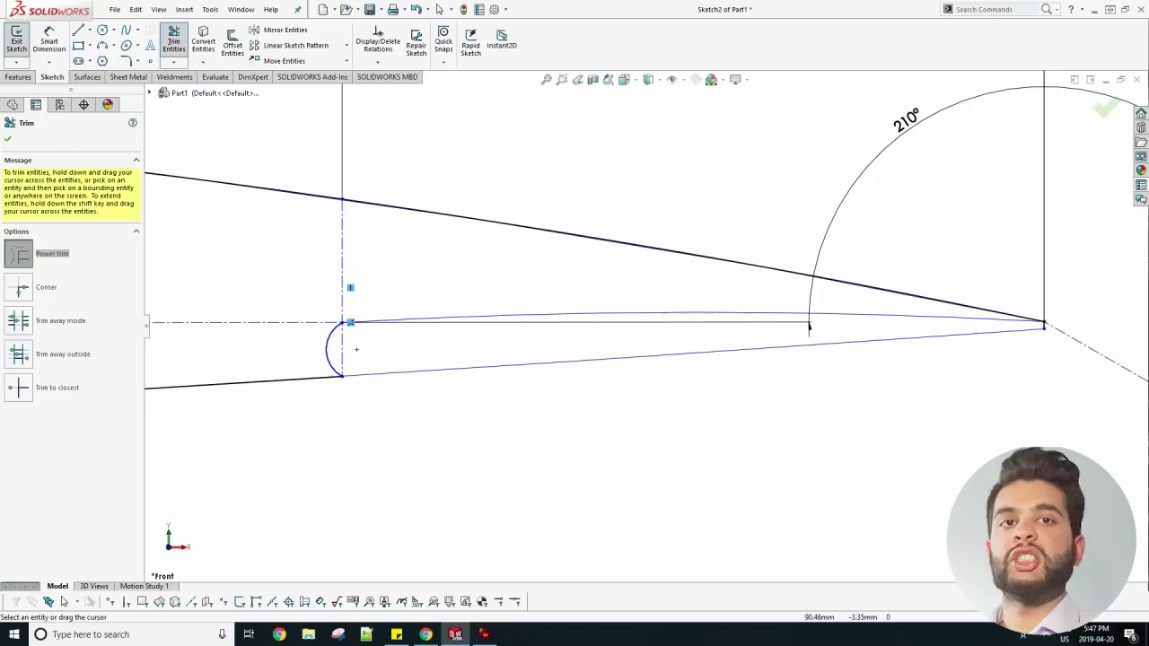
left_click_drag(1024, 336, 1032, 331)
key("Escape")
Sketch a spline for the flap's upper surface from just below the trailing edge to the rear centerline's far end
scroll(487, 285, "up", 5)
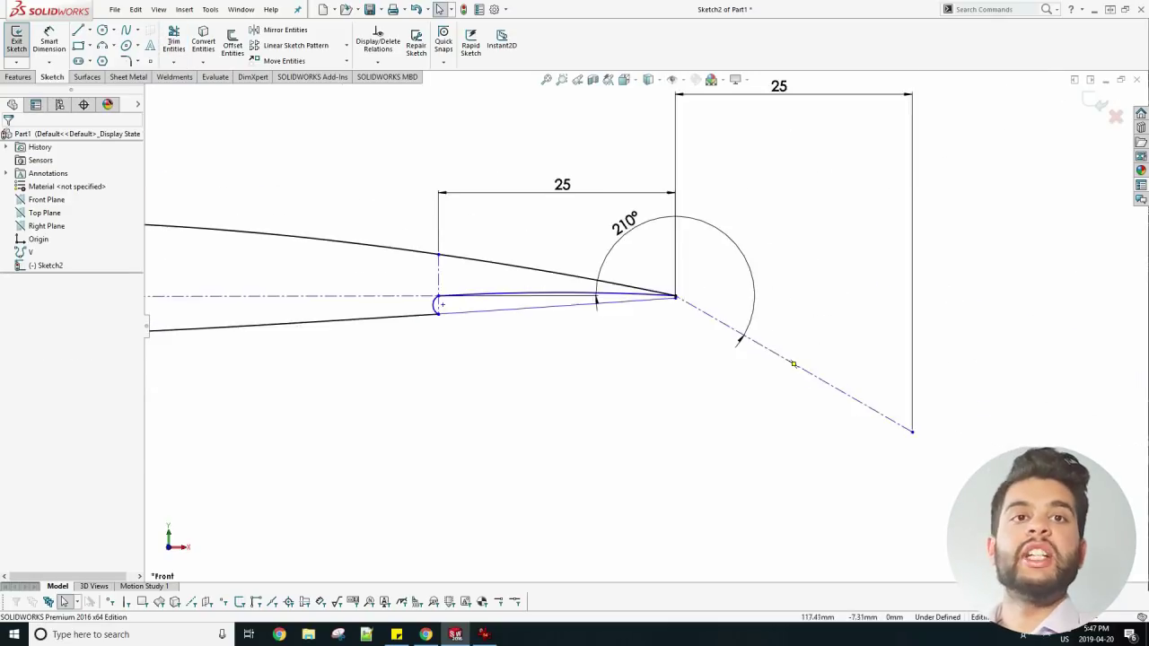
scroll(937, 375, "down", 2)
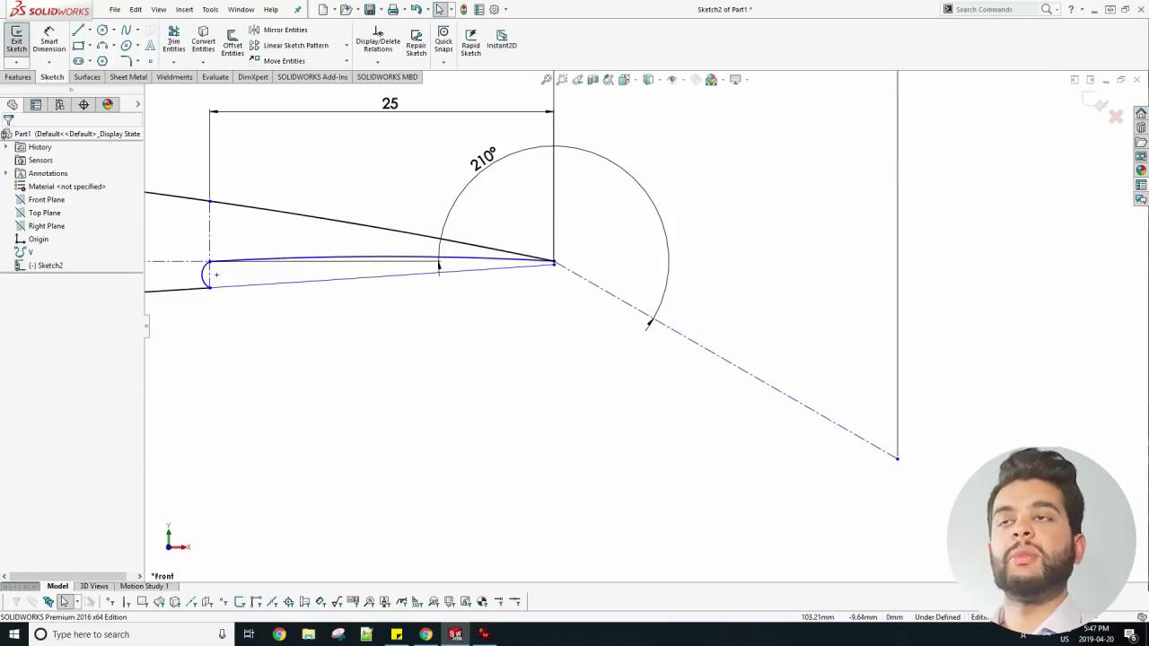
left_click(549, 293)
left_click(656, 300)
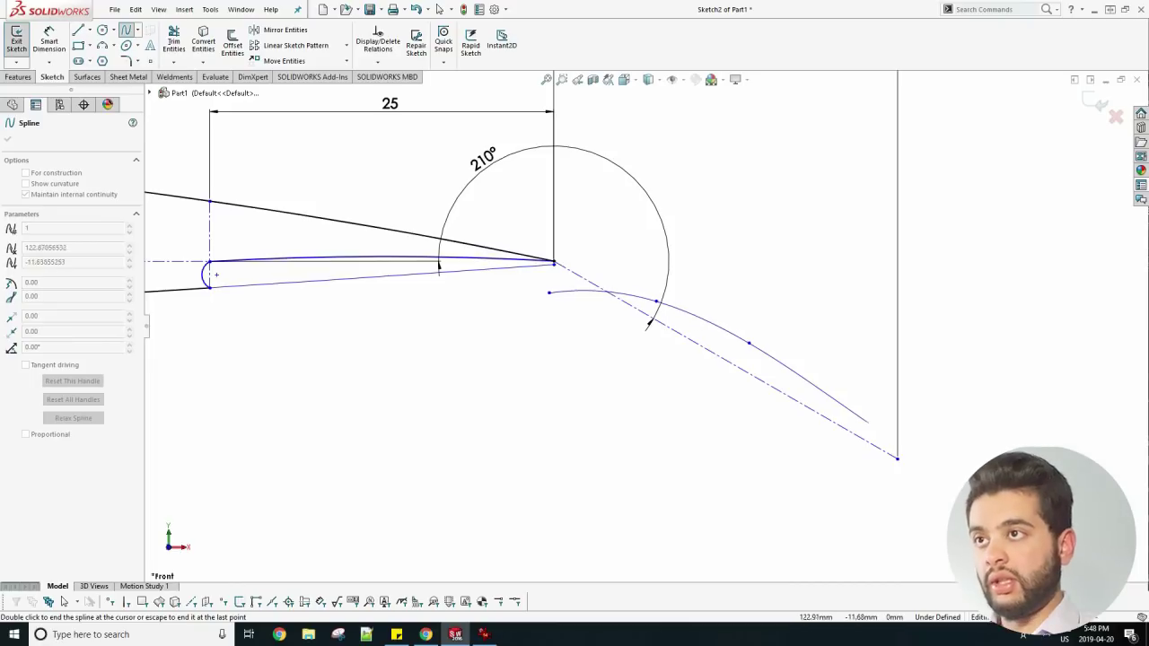
left_click(897, 459)
key("Escape")
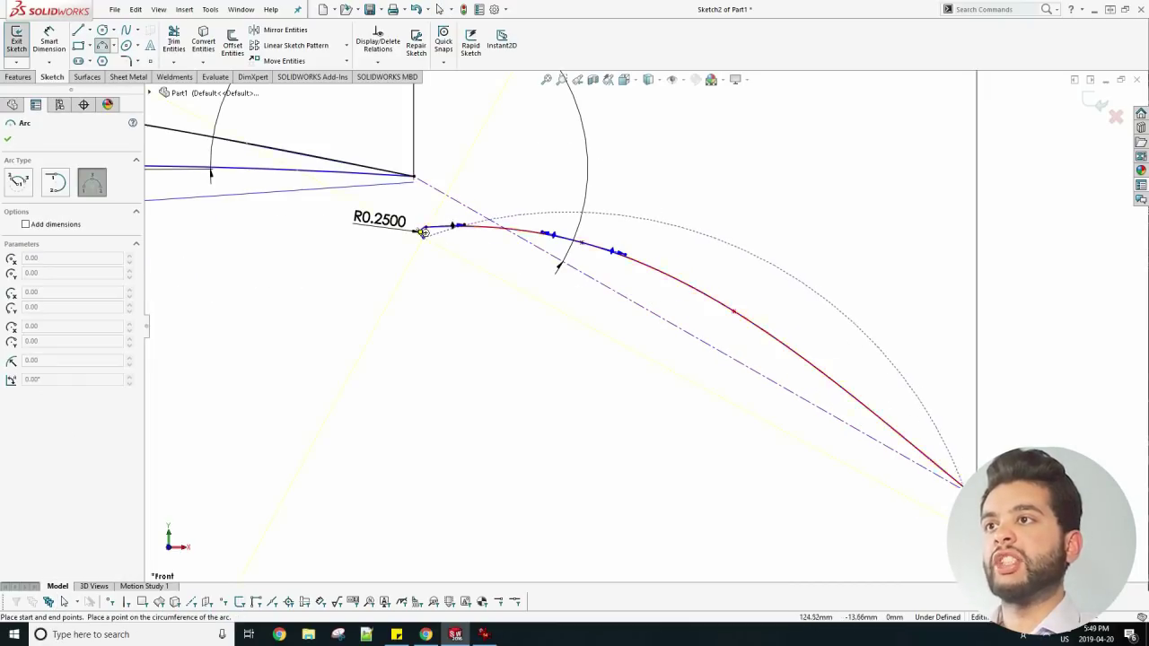
Draw a shallow arc for the flap's lower surface from the lower end of its nose arc to the flap's trailing tip
left_click(973, 494)
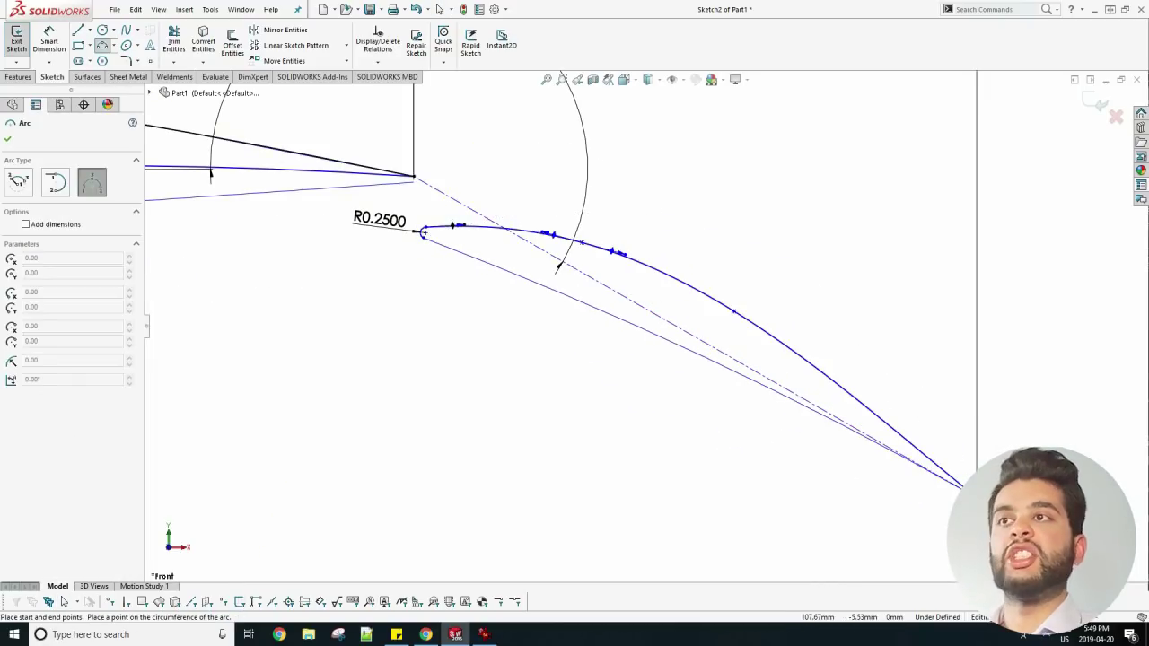
key("Escape")
key("f")
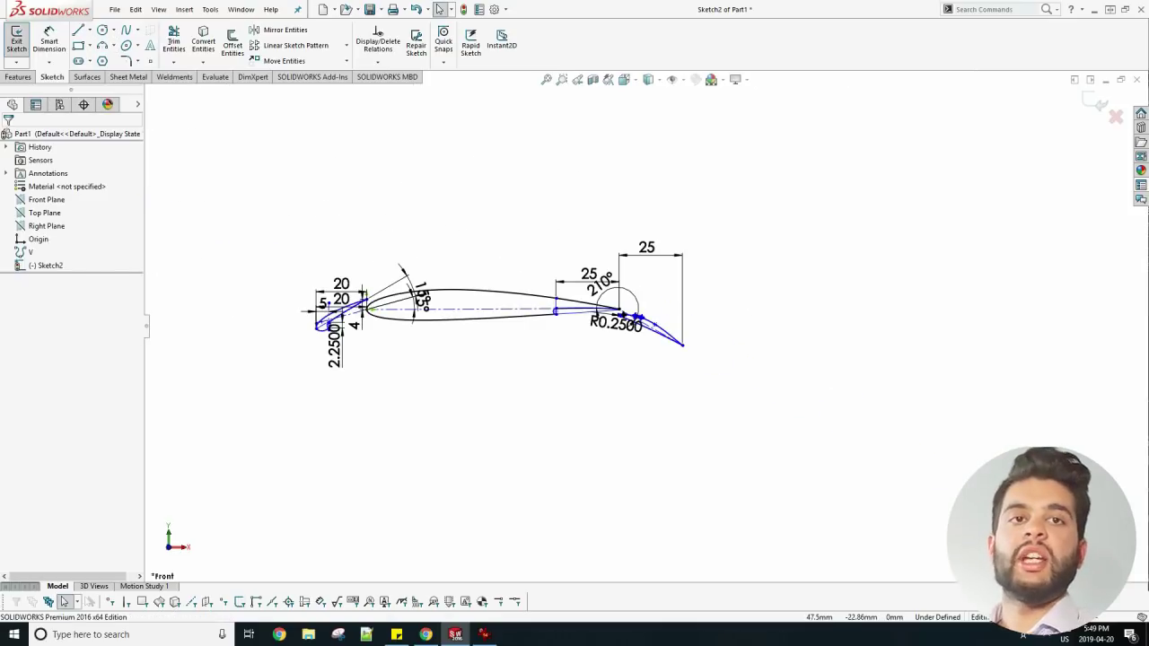
Draw a forward-bulging semicircular arc of about 112 mm radius around the airfoil, with its endpoints above and below the leading edge
scroll(441, 371, "down", 2)
scroll(645, 326, "up", 4)
left_click(103, 45)
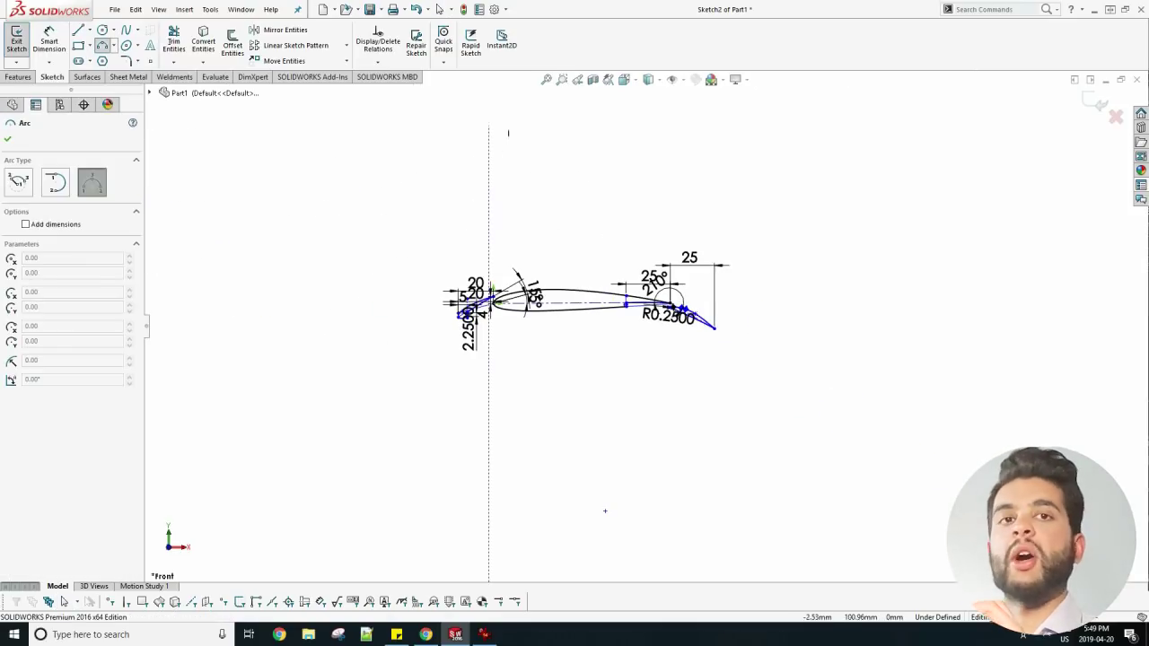
left_click(492, 105)
left_click(494, 498)
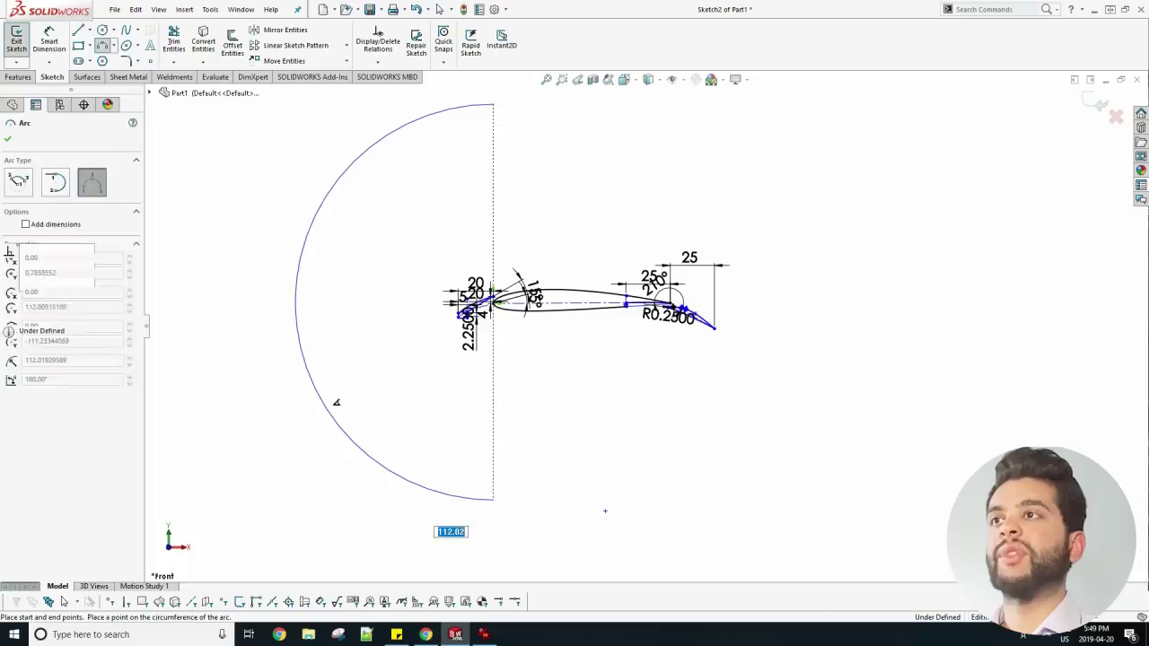
key("Escape")
Dimension the semicircular arc's radius at 125 mm and change it to 150 mm
left_click(49, 41)
left_click(296, 290)
left_click(235, 286)
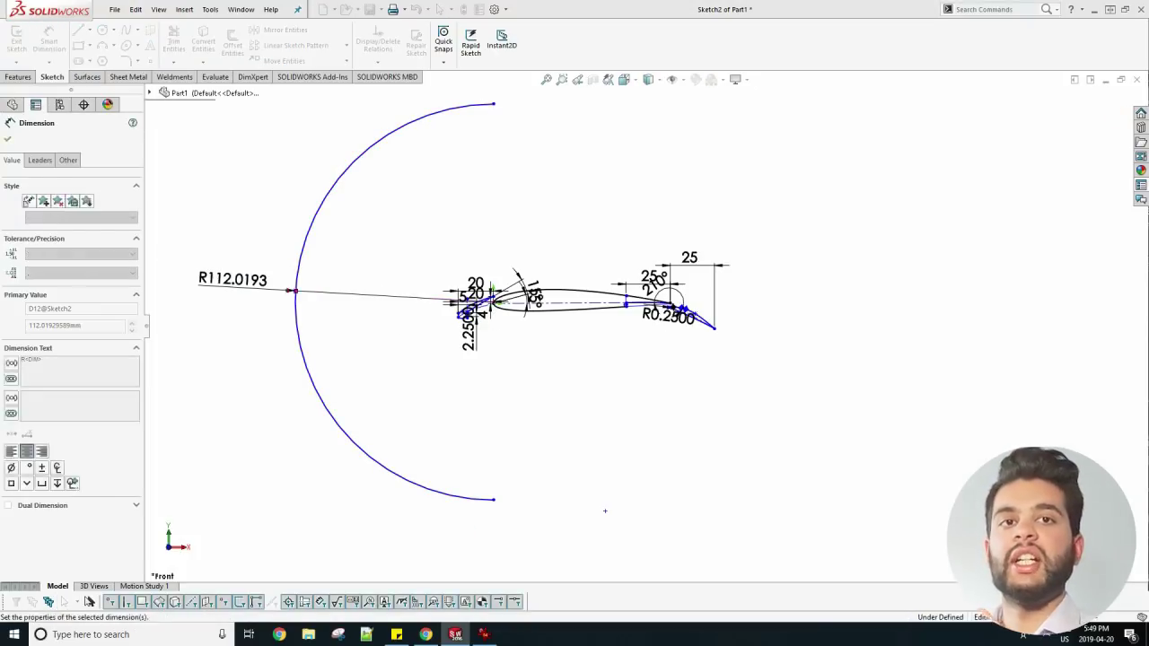
type("125")
key("Return")
scroll(646, 327, "up", 3)
double_click(394, 295)
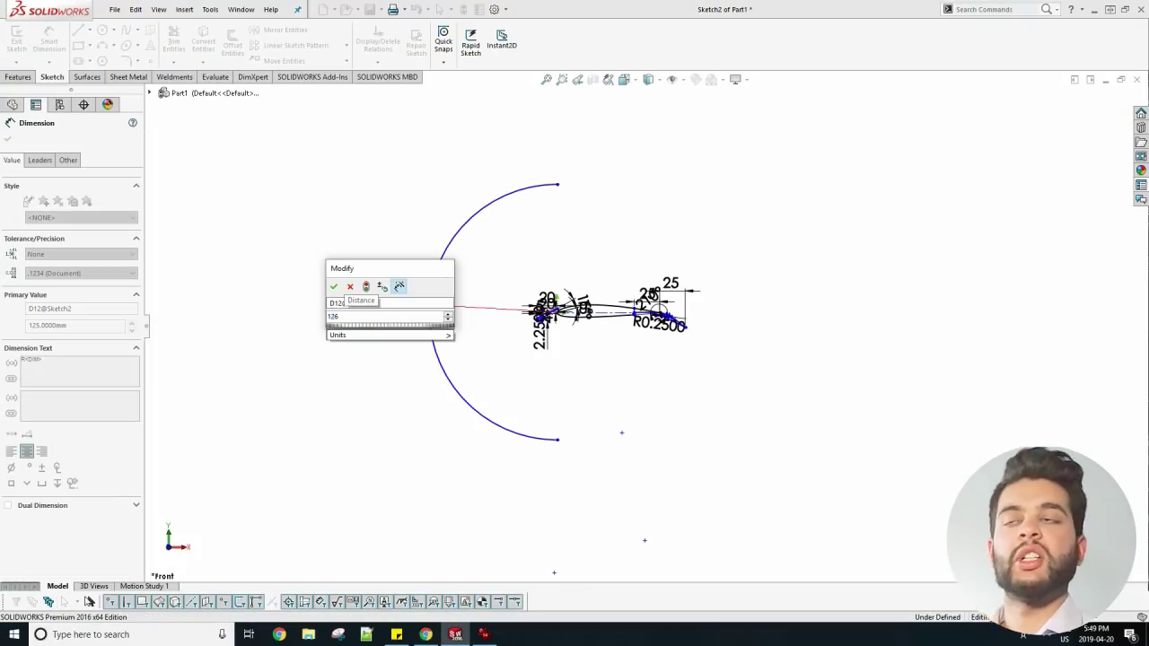
key("Escape")
key("Escape")
Close the flow domain with straight lines running 550 mm downstream from the ends of the semicircular arc
left_click(79, 45)
left_click(556, 159)
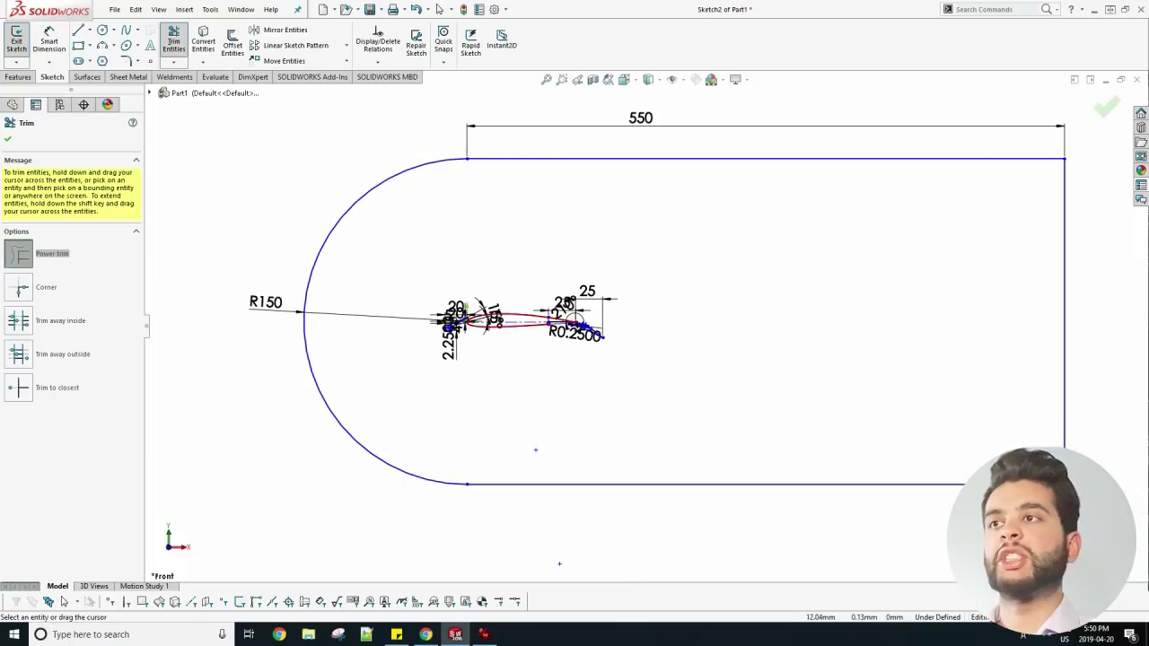
scroll(449, 321, "down", 9)
scroll(645, 322, "up", 8)
scroll(722, 319, "down", 5)
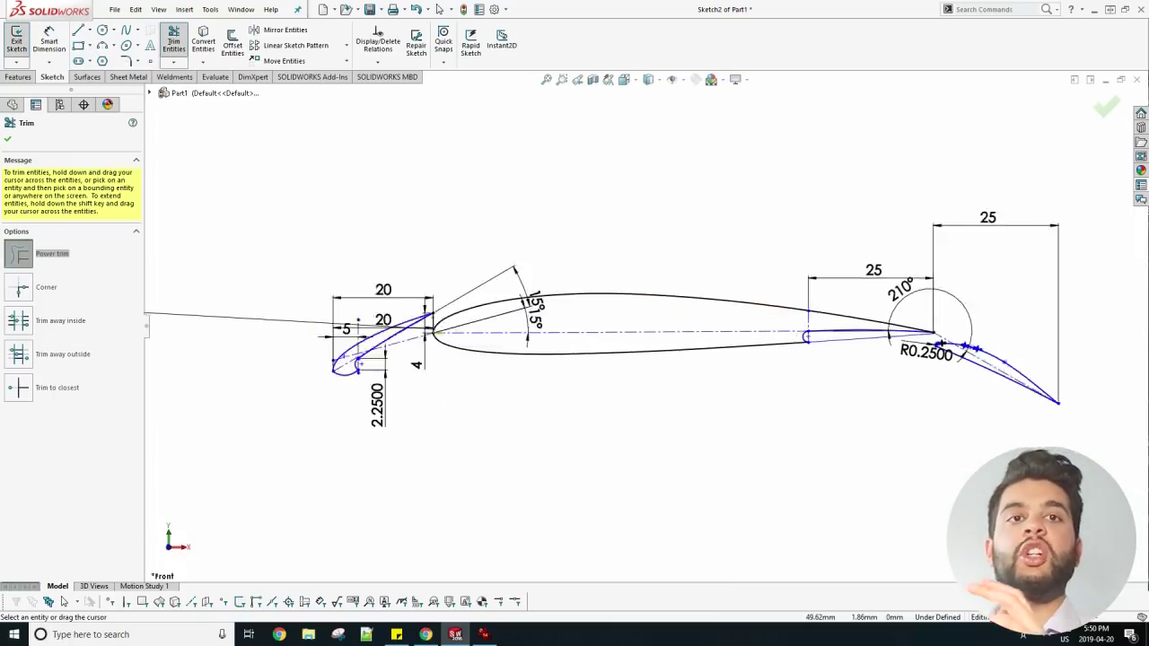
scroll(717, 315, "up", 1)
Start a Planar Surface for the closed flow domain around the airfoil, slat and flap
right_click(1023, 635)
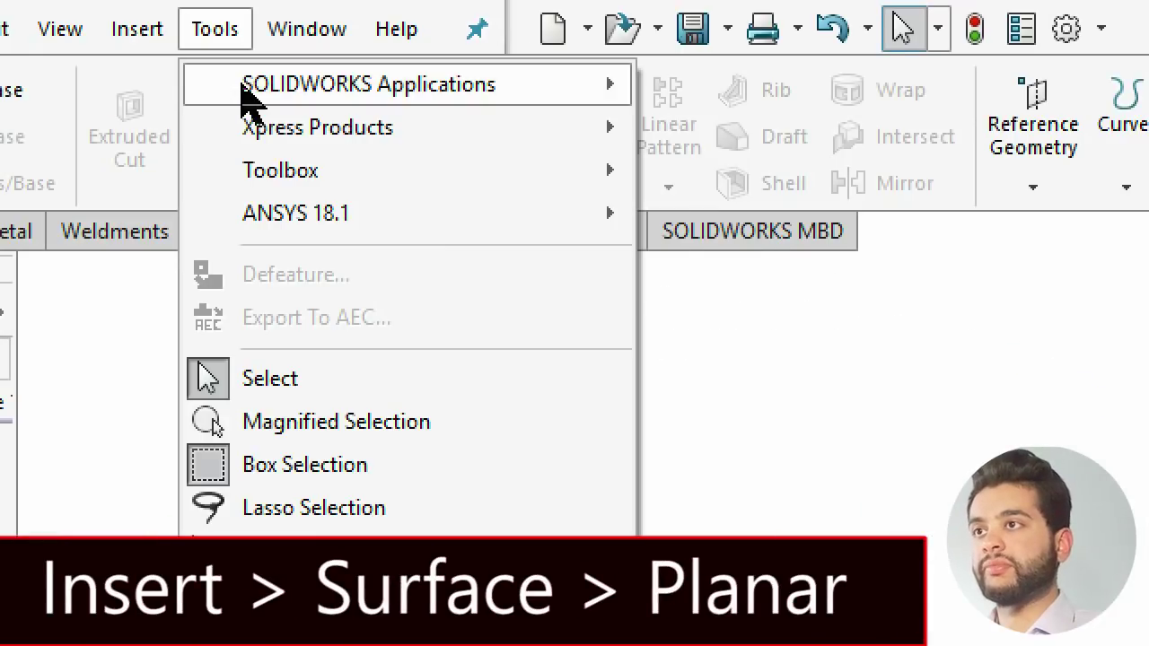
mouse_move(184, 9)
mouse_move(329, 367)
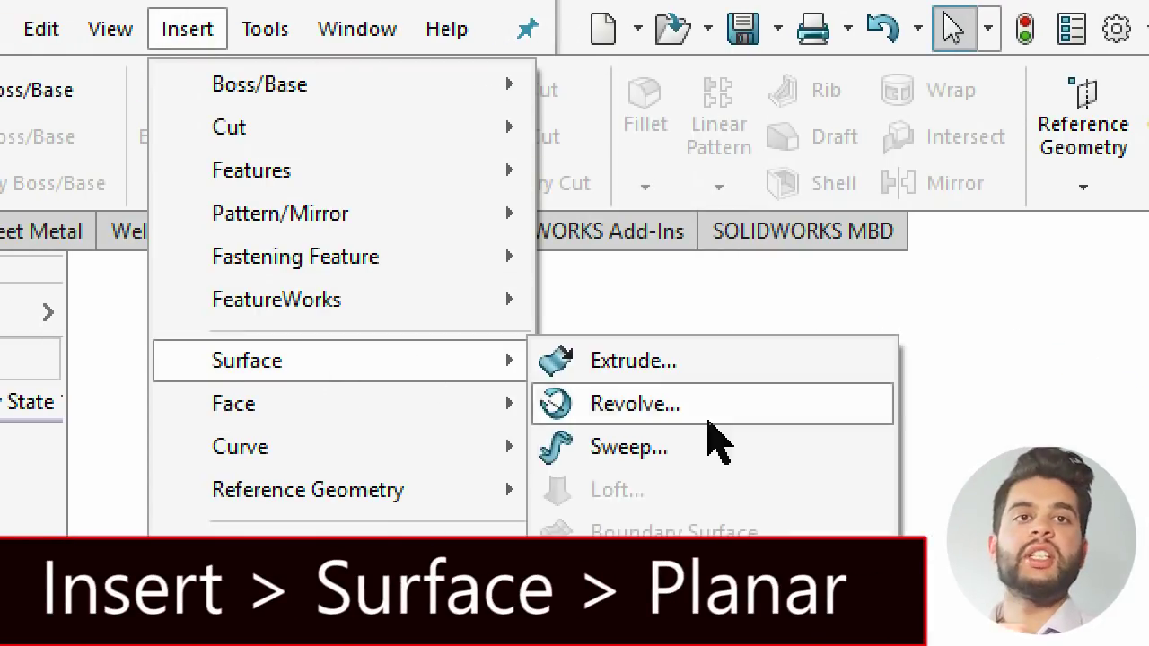
left_click(674, 529)
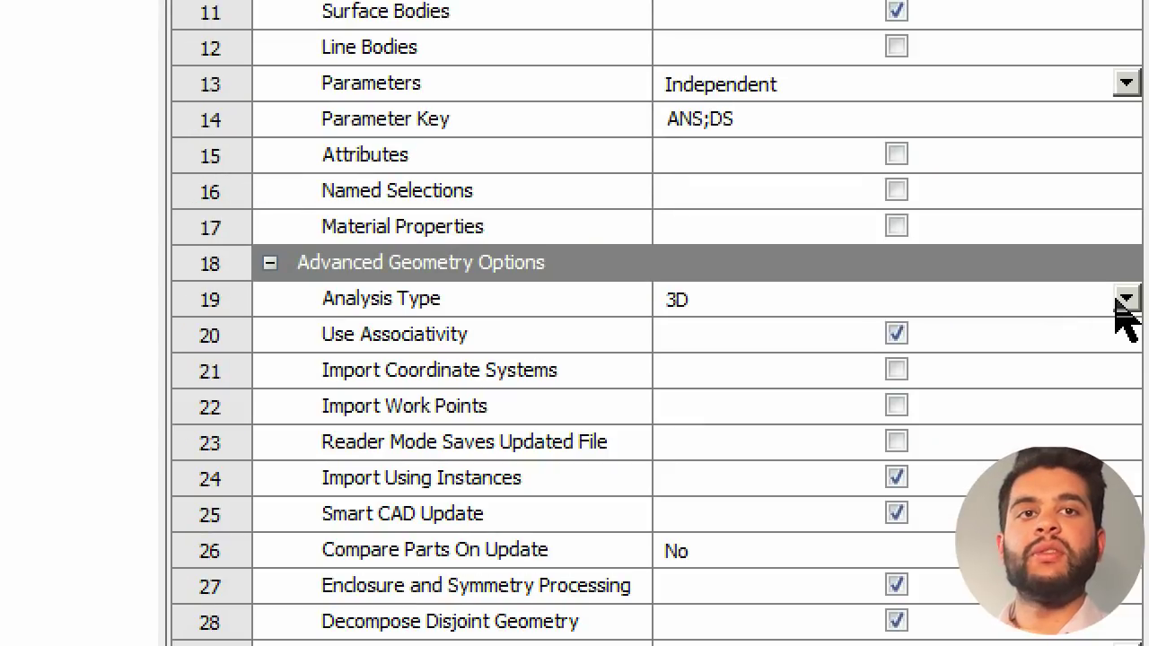
In ANSYS Workbench, set the Fluent geometry's Analysis Type to 2D and browse for the test_run part to import
left_click(1125, 302)
left_click(1079, 349)
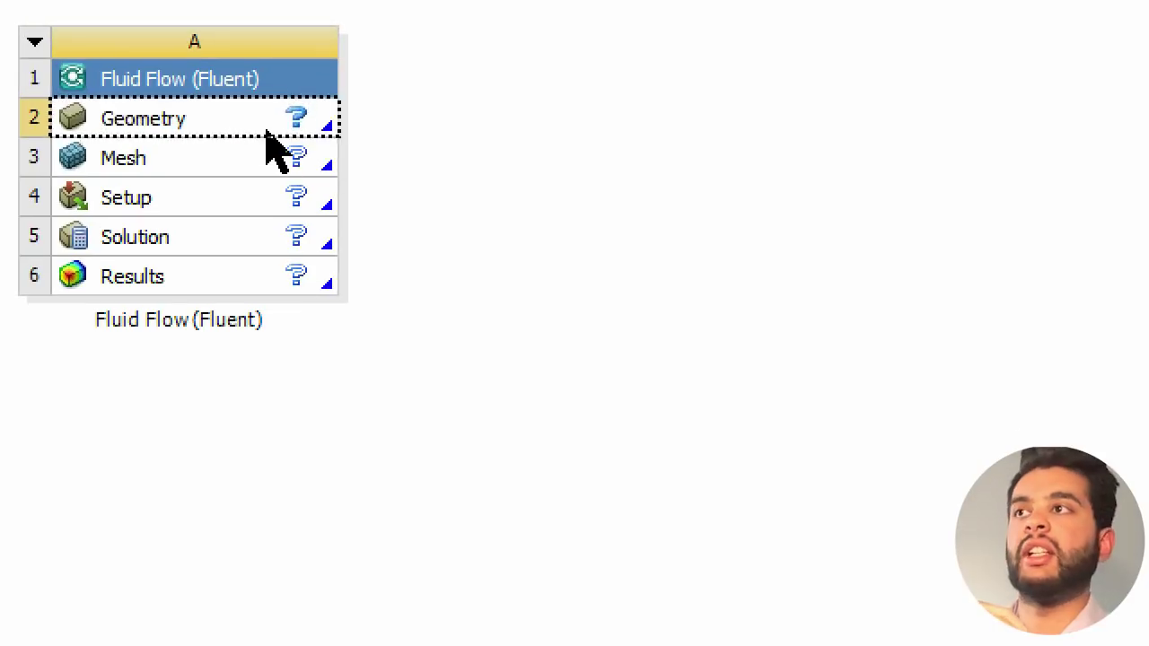
left_click(266, 130)
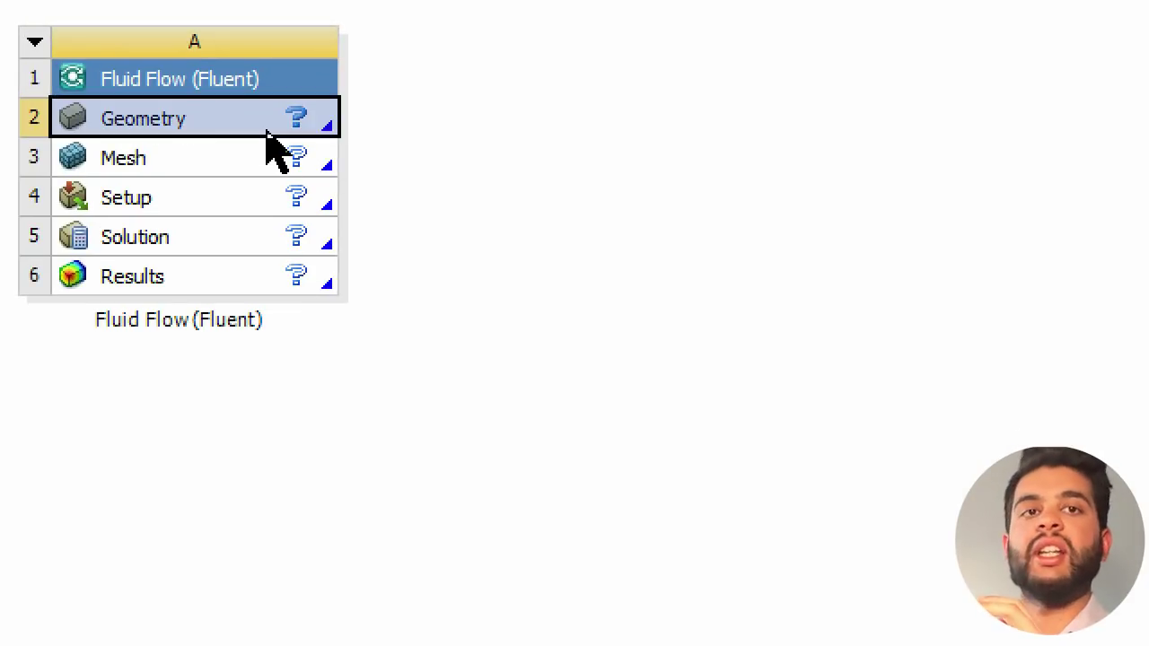
right_click(266, 133)
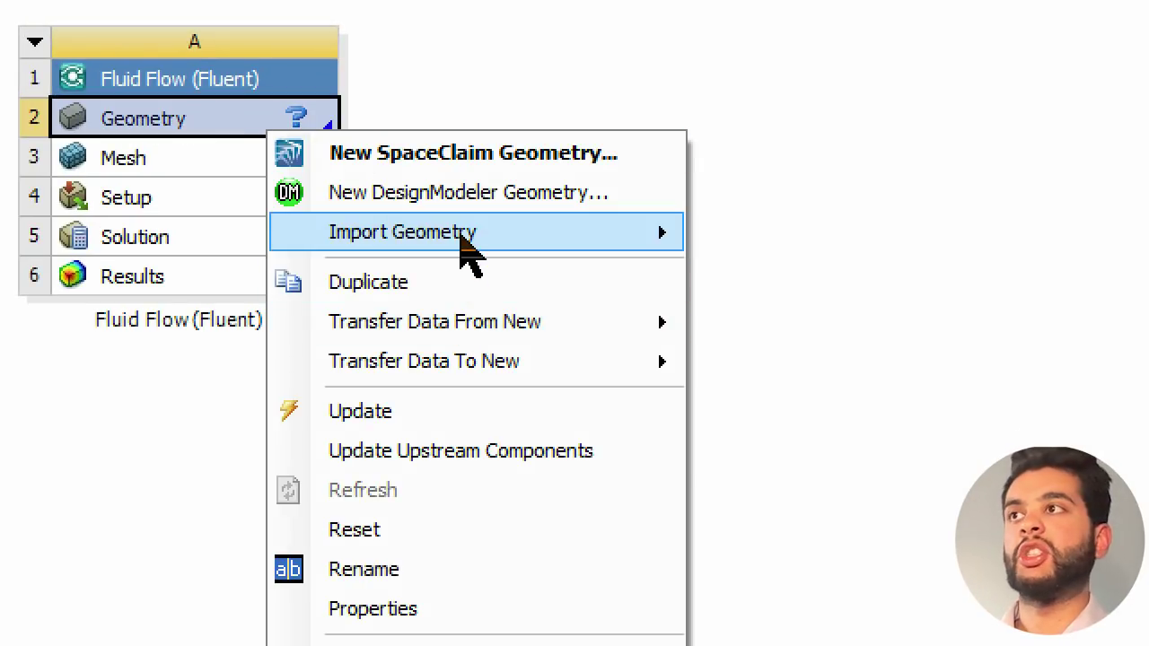
mouse_move(471, 238)
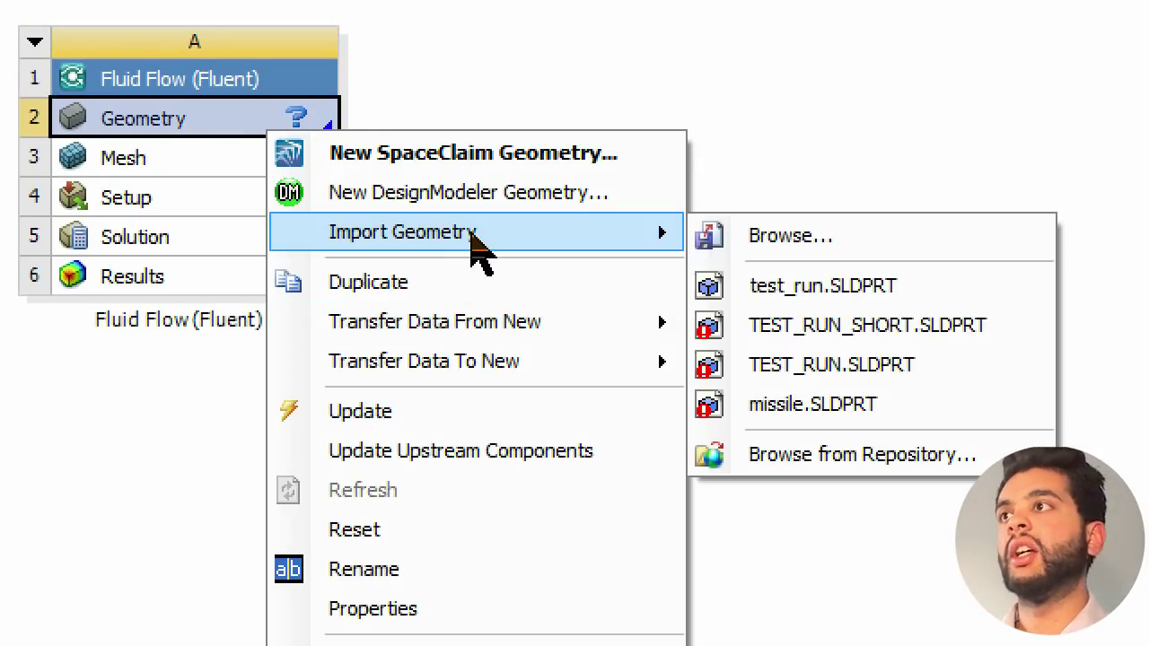
left_click(866, 249)
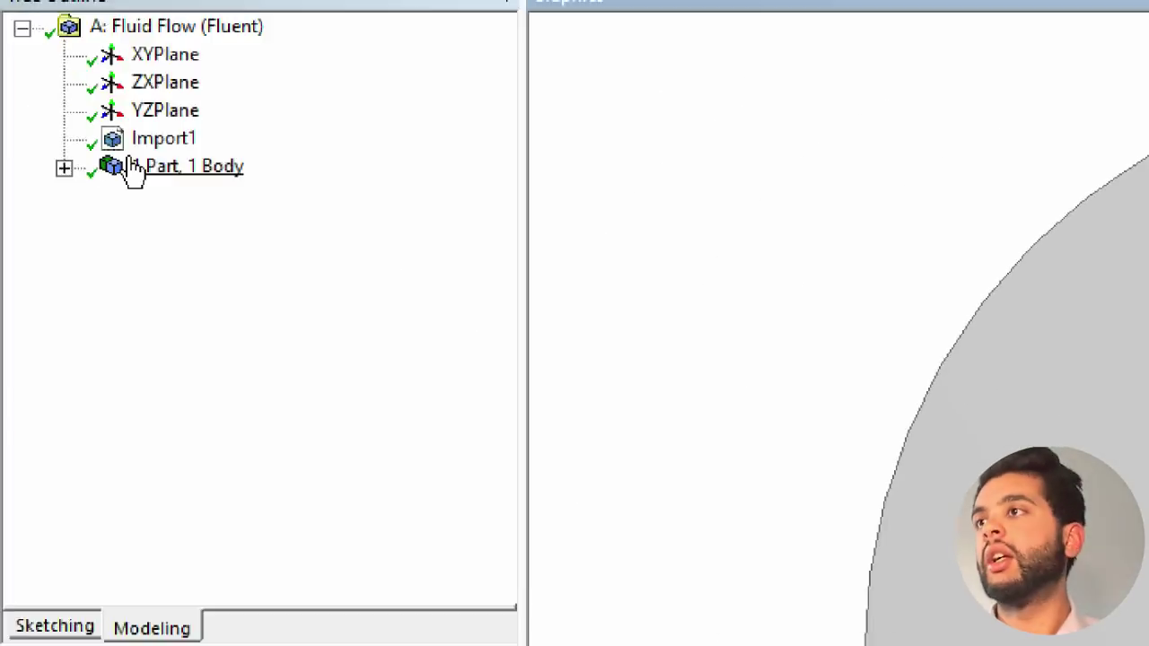
In DesignModeler, set the imported test_run surface body to Fluid
left_click(24, 158)
left_click(71, 169)
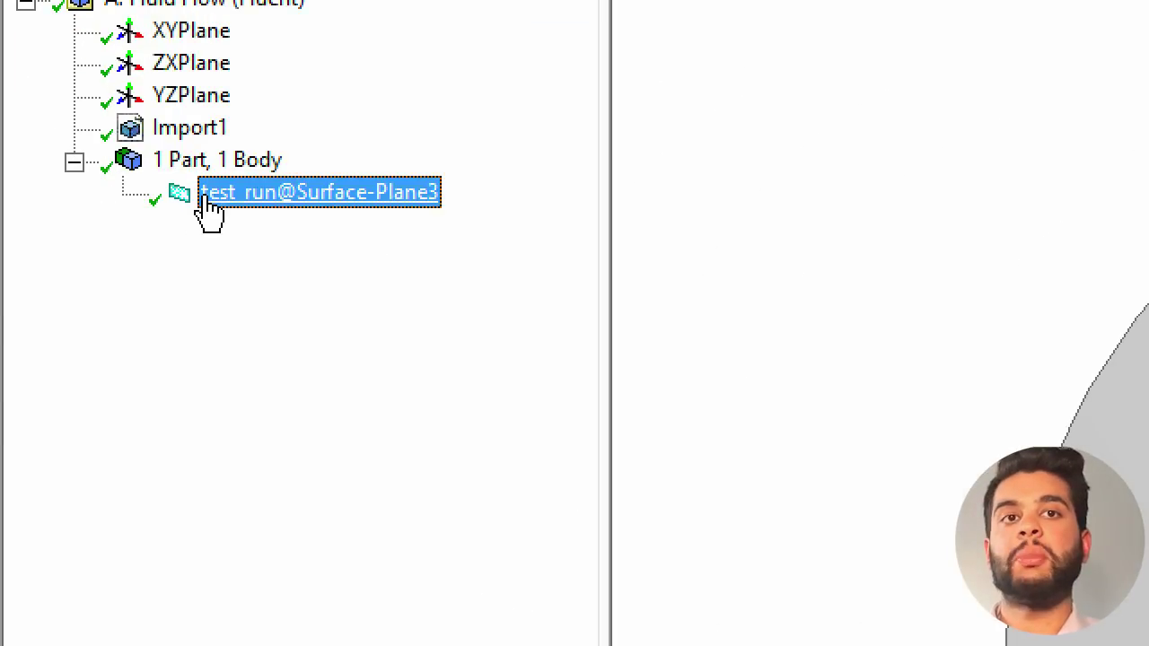
left_click(401, 504)
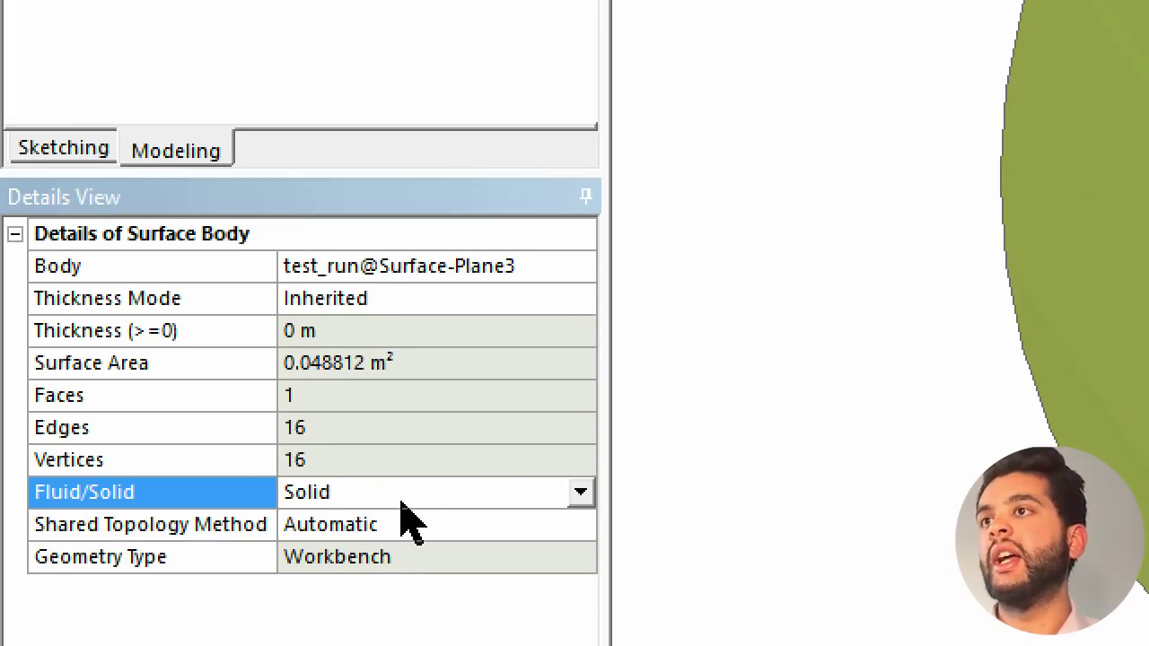
left_click(582, 493)
left_click(502, 522)
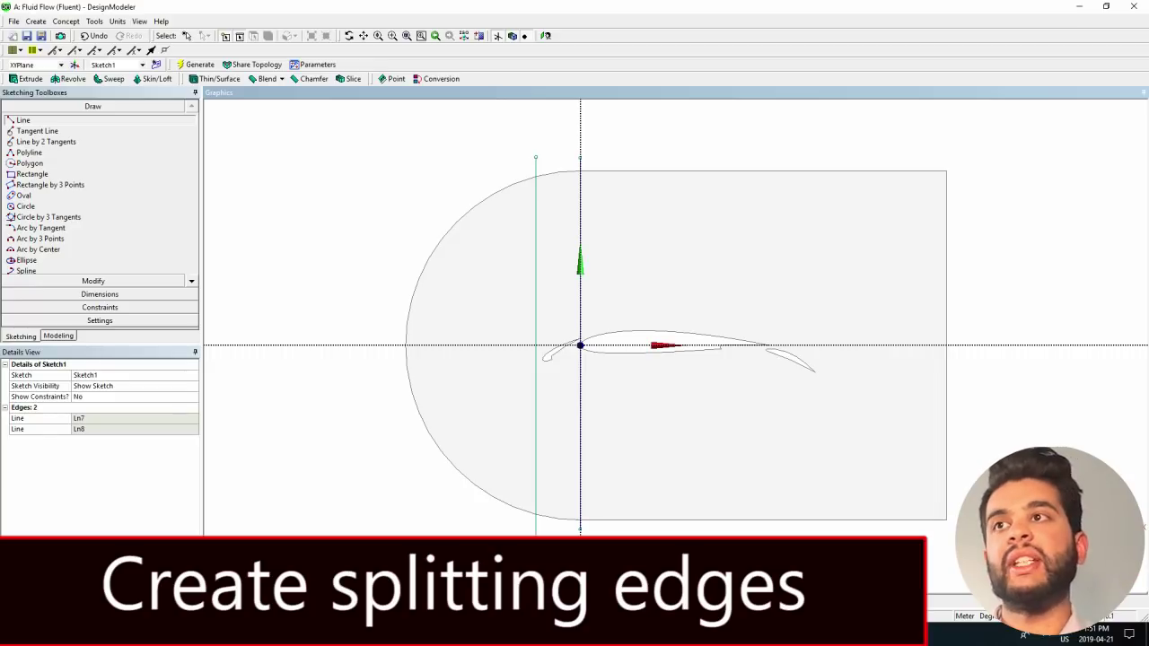
Finish a vertical splitting line from above the domain down to inside the front part of the flap
scroll(816, 344, "up", 10)
scroll(816, 344, "down", 1)
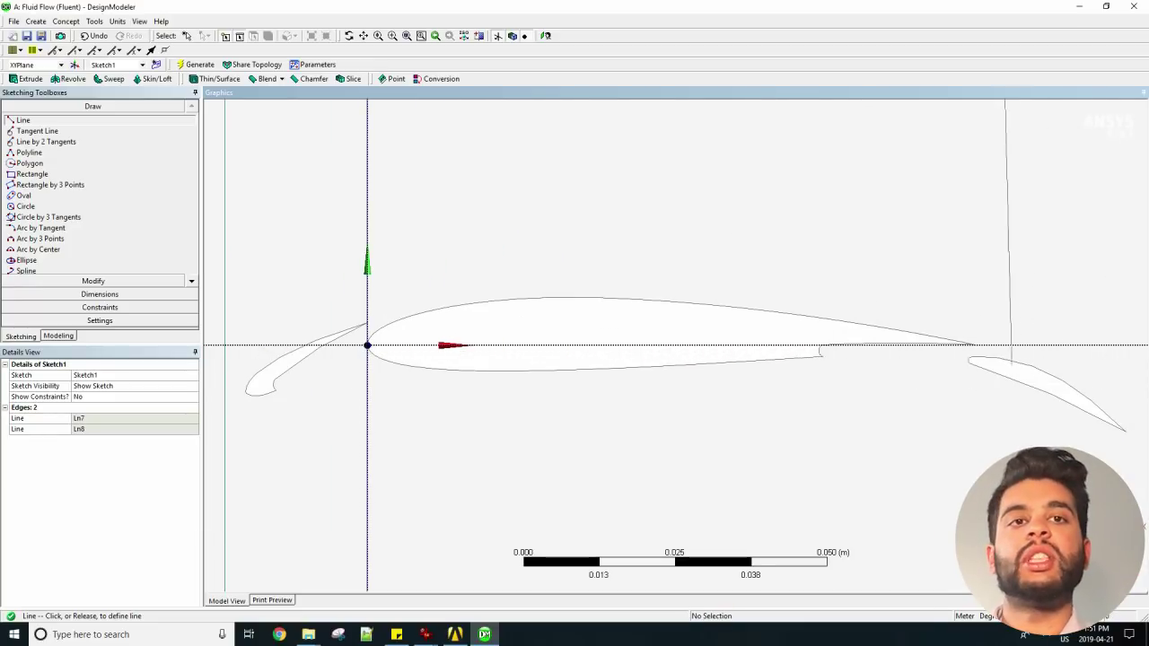
left_click(994, 362)
scroll(677, 344, "up", 3)
scroll(677, 345, "down", 10)
Draw a vertical splitting line from the flap's lower surface down past the domain's lower edge
left_click(24, 120)
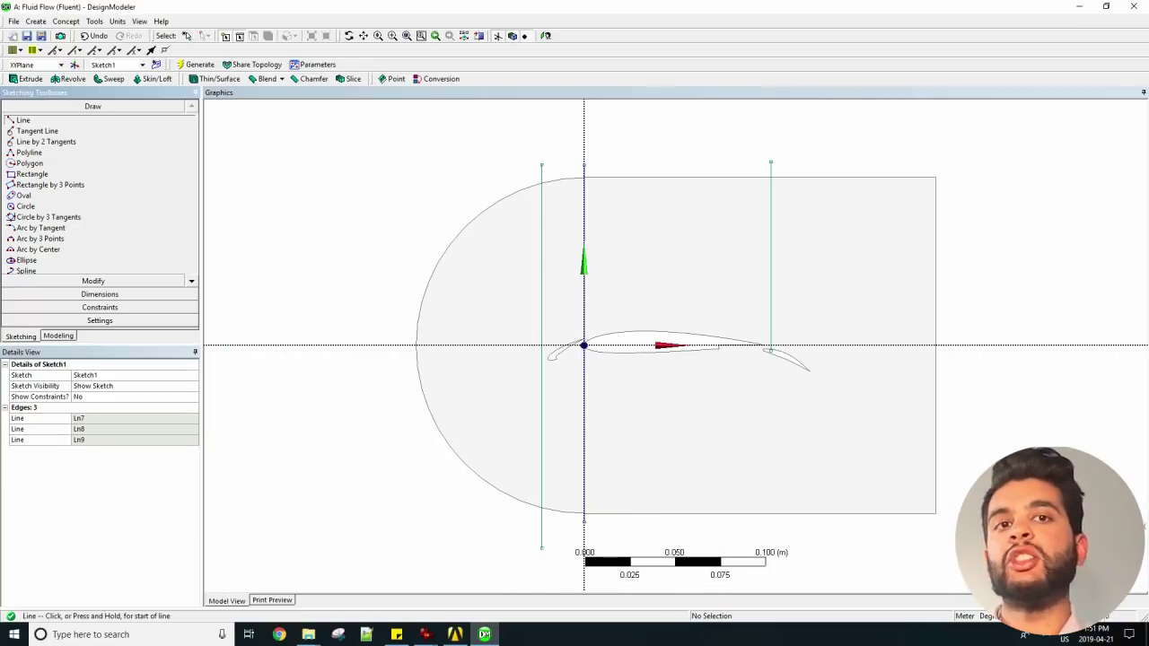
scroll(876, 497, "up", 5)
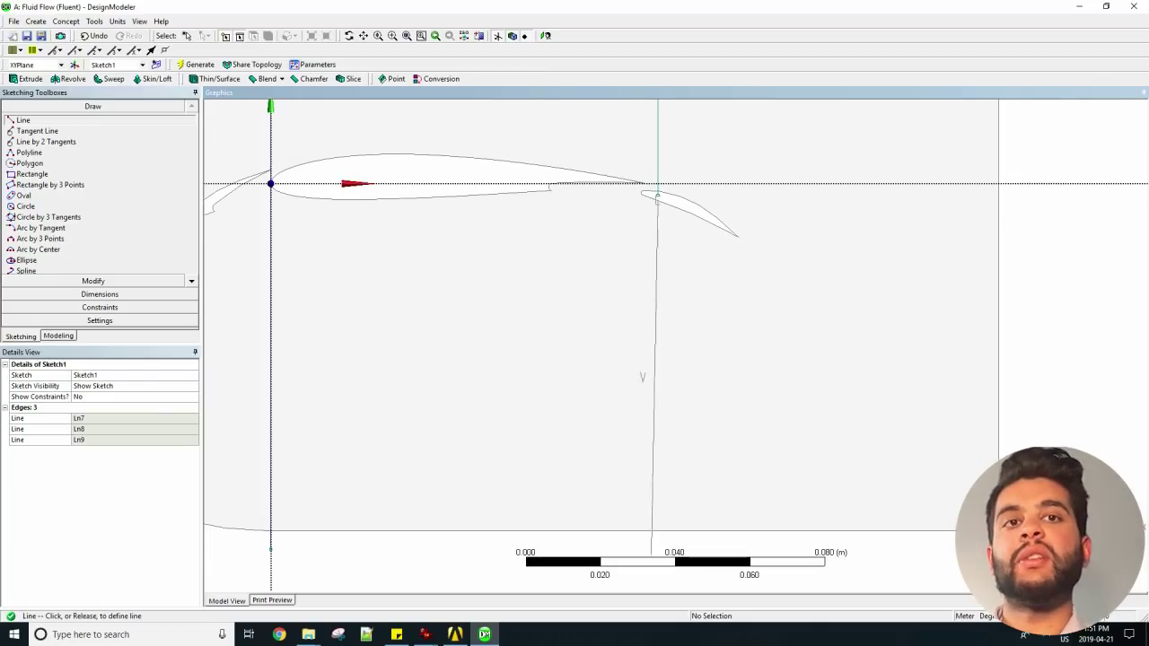
left_click(651, 530)
scroll(650, 171, "up", 6)
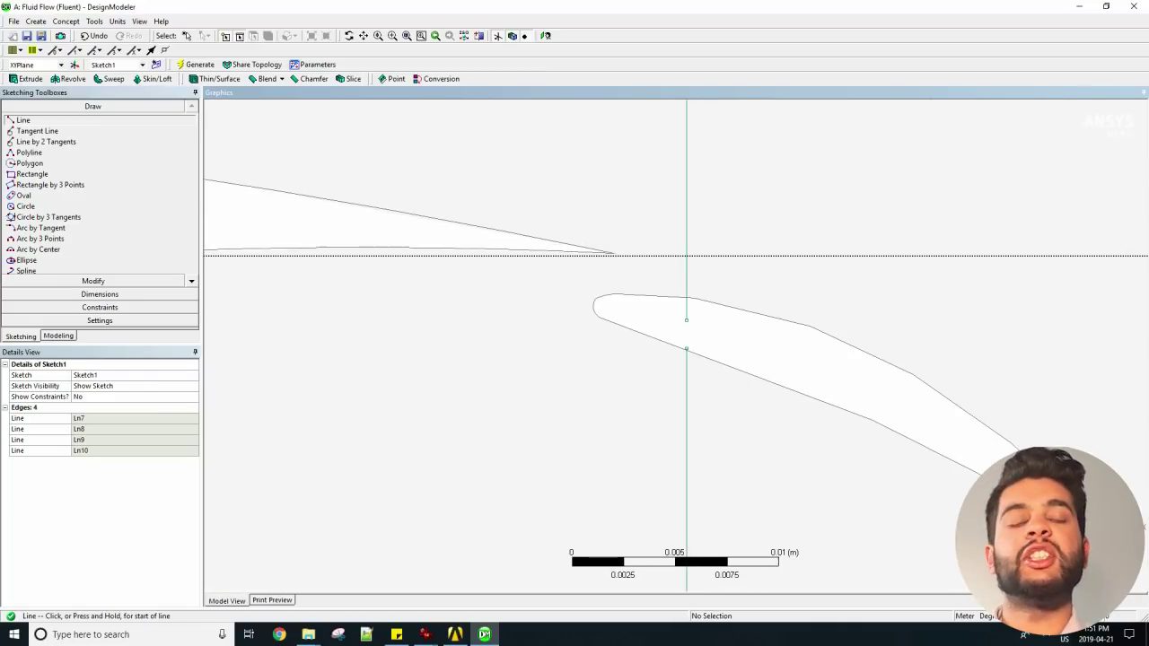
Draw a full-height vertical splitting line through the domain just behind the flap's trailing tip
left_click(406, 35)
left_click(24, 119)
left_click(835, 122)
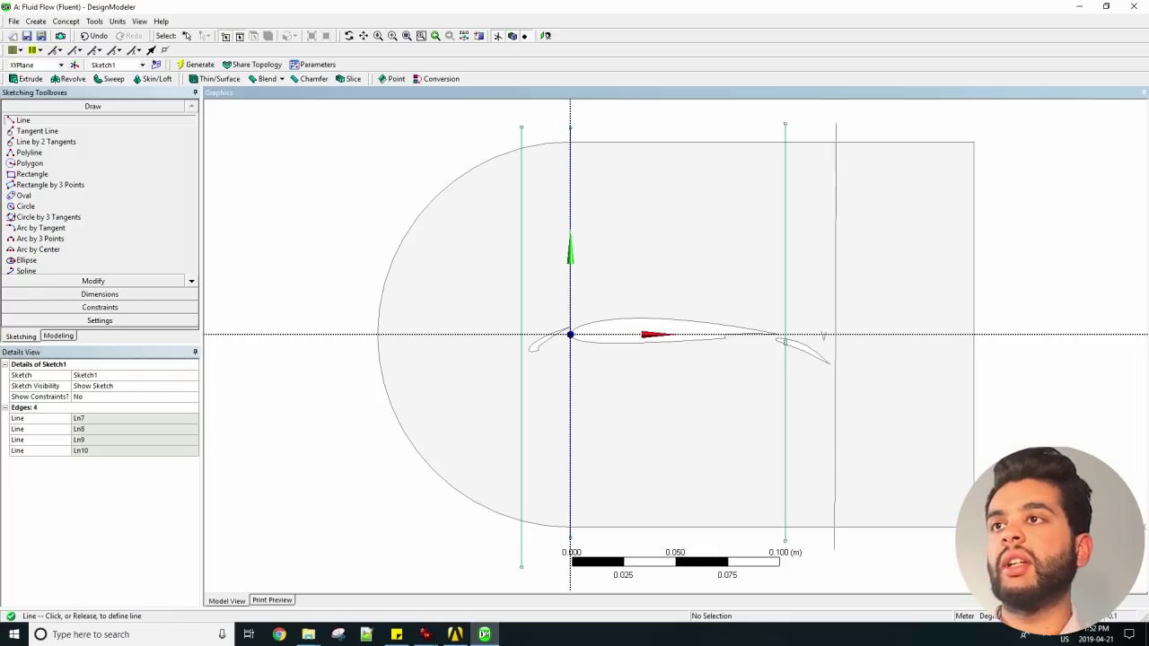
left_click(835, 549)
Add a horizontal dimension between the slat's front splitting line and the vertical axis, and set it to 0.02 m
right_click_drag(481, 145, 917, 401)
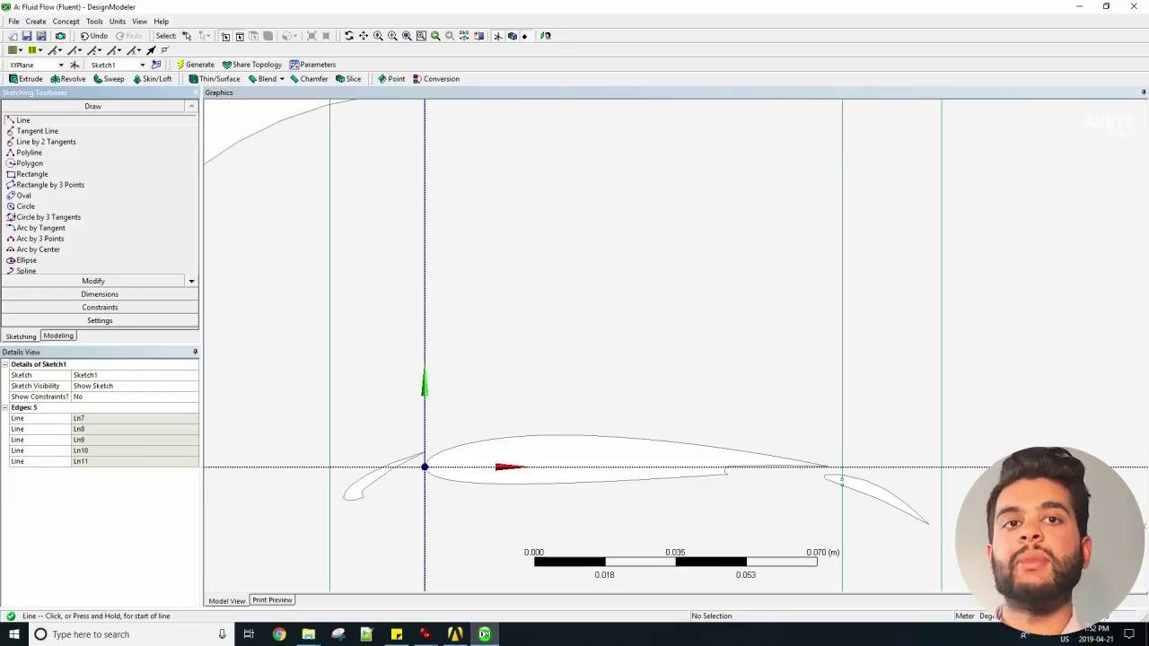
left_click(98, 293)
left_click(61, 158)
left_click(329, 298)
left_click(424, 298)
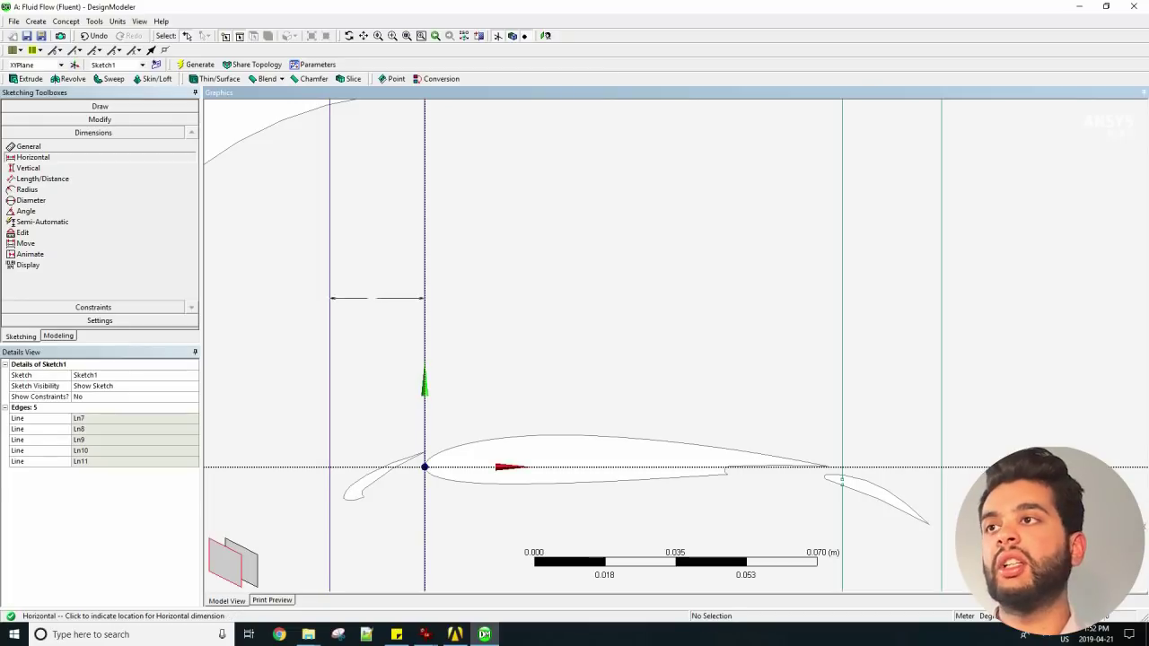
left_click(372, 298)
left_click(124, 419)
type("0.02")
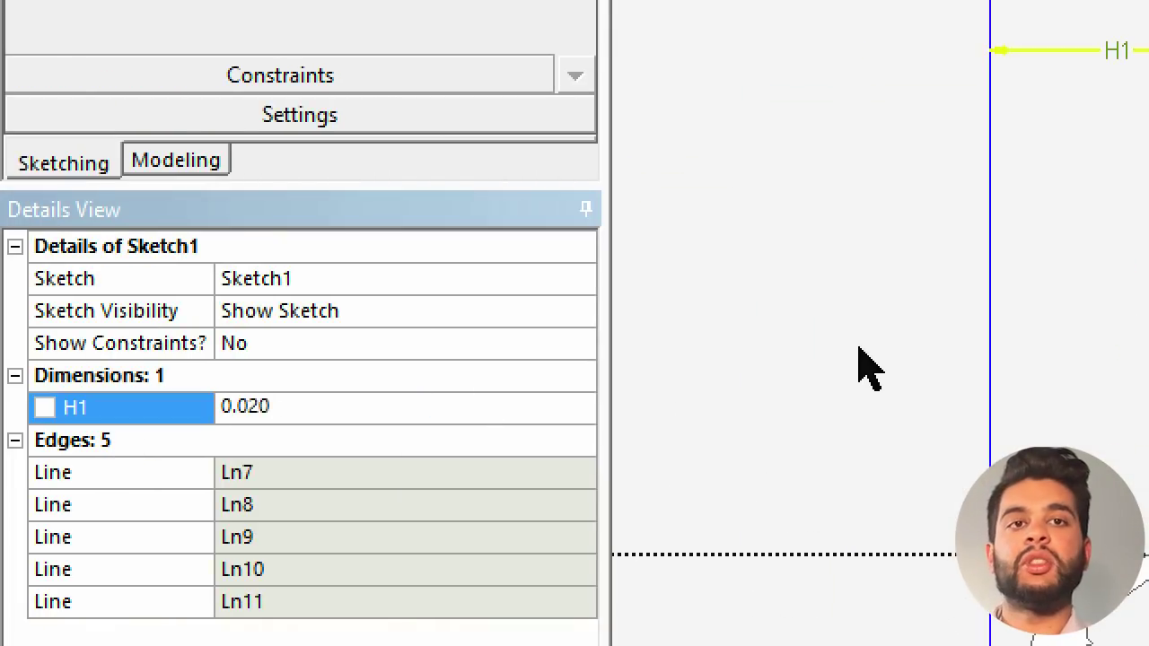
type("0")
key("Return")
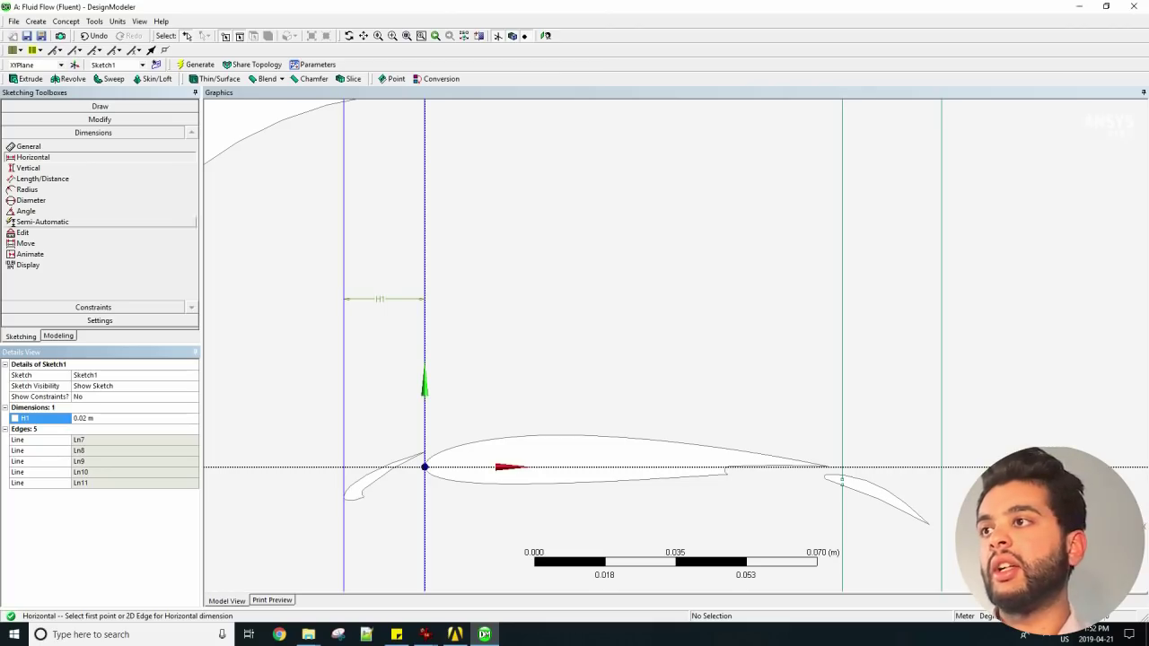
Add a horizontal dimension between the two splitting lines at the flap and set it to 0.0245 m
left_click(841, 287)
left_click(941, 287)
left_click(888, 287)
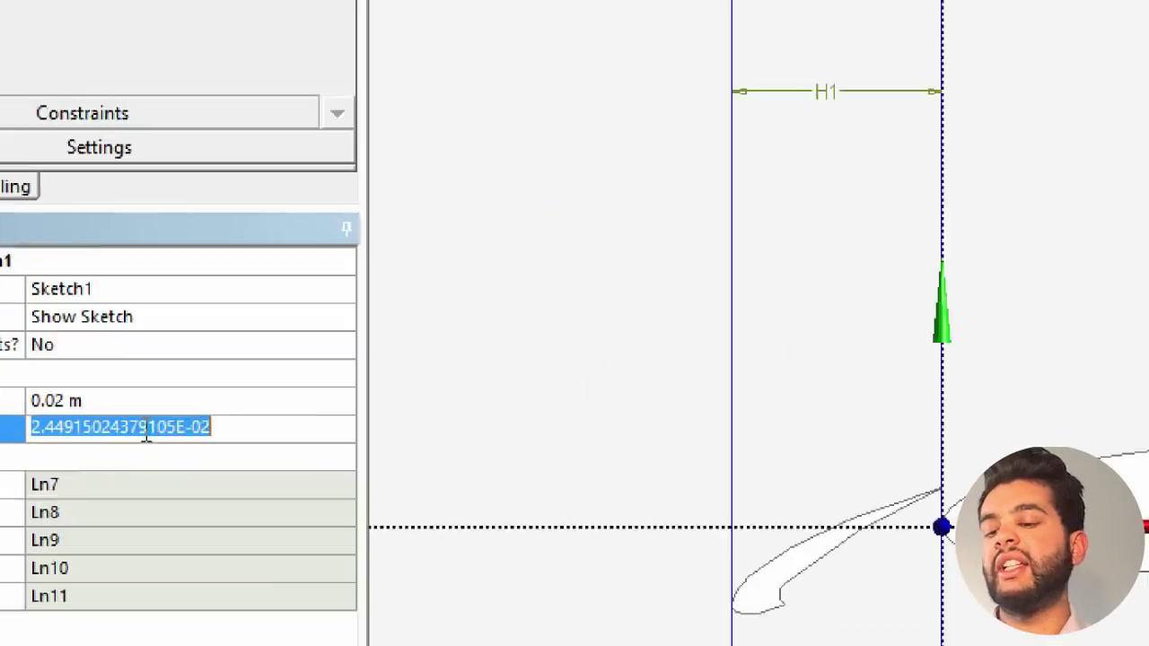
type("0.")
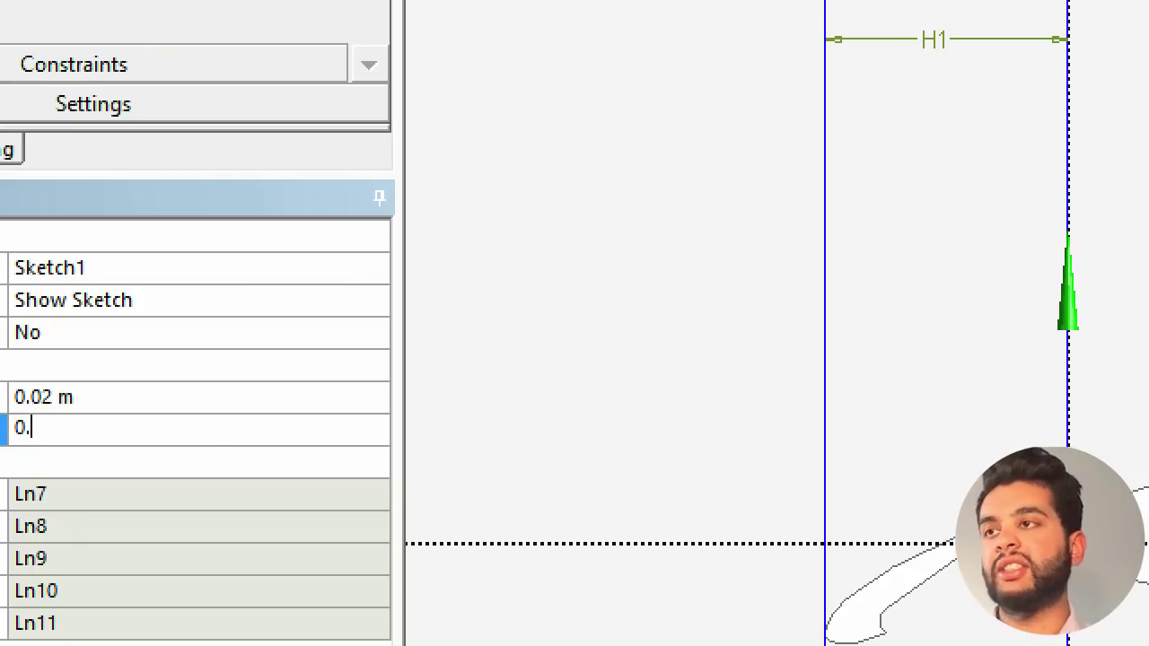
type("0245")
key("Return")
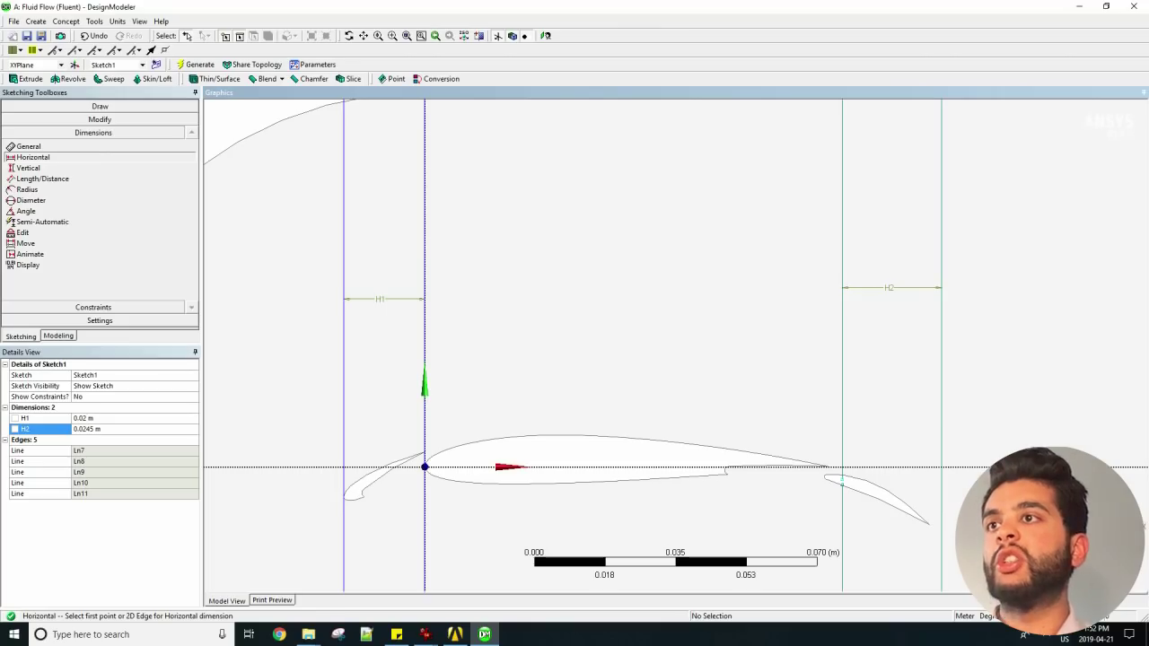
Add a horizontal dimension from the vertical axis to the splitting line through the flap's front, and set it to 0.1 m
left_click(425, 330)
left_click(842, 330)
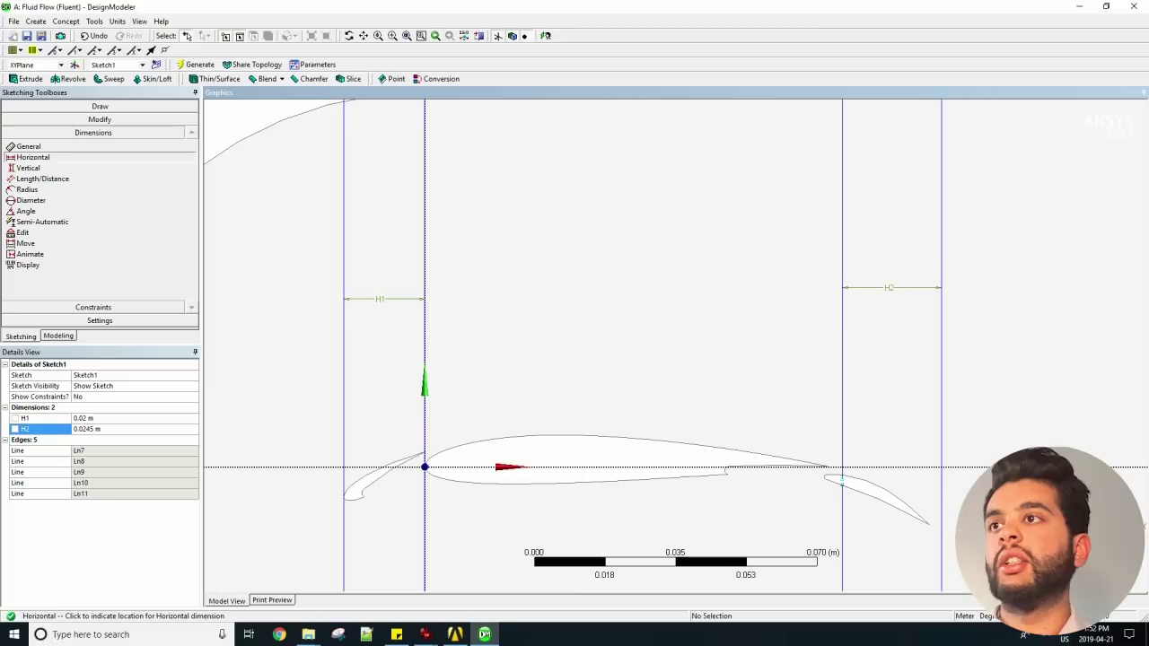
left_click(651, 330)
left_click(147, 440)
type("0.1")
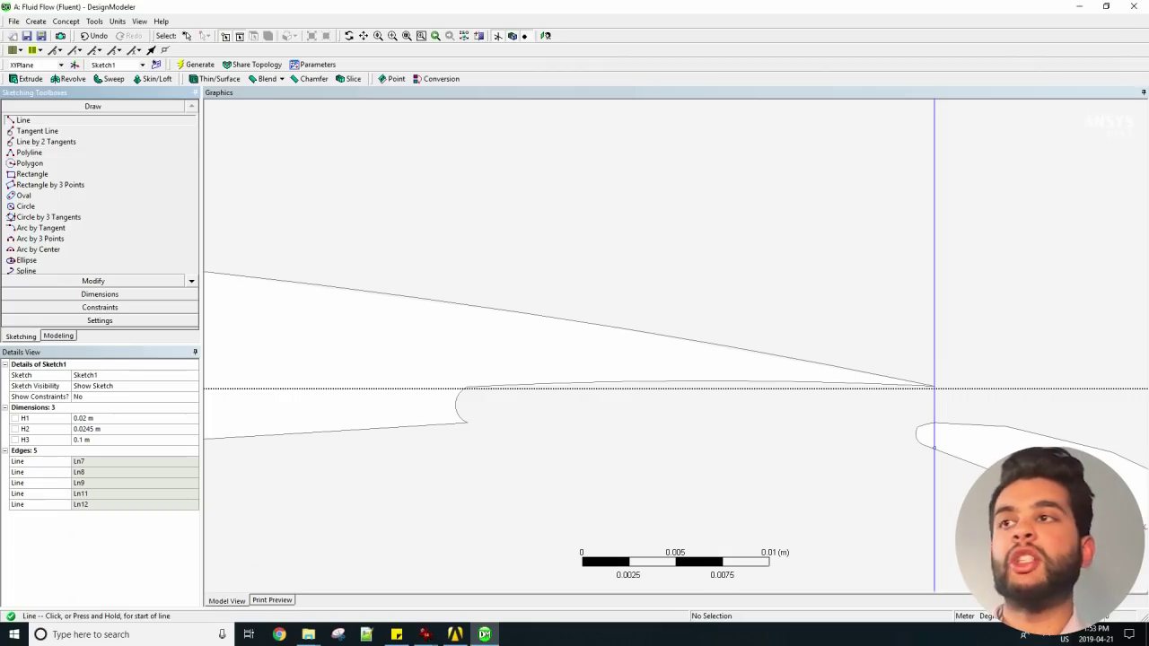
Draw a horizontal line from the lower corner of the main airfoil's rear cutout to the vertical splitting line at the flap
left_click(467, 420)
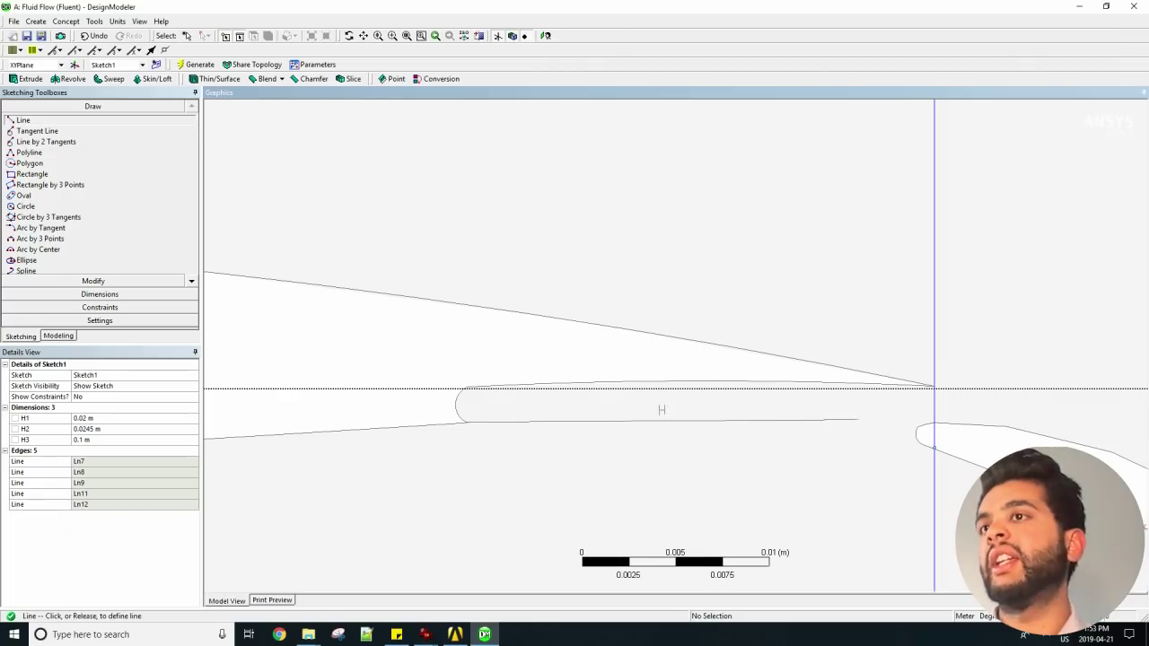
left_click(933, 420)
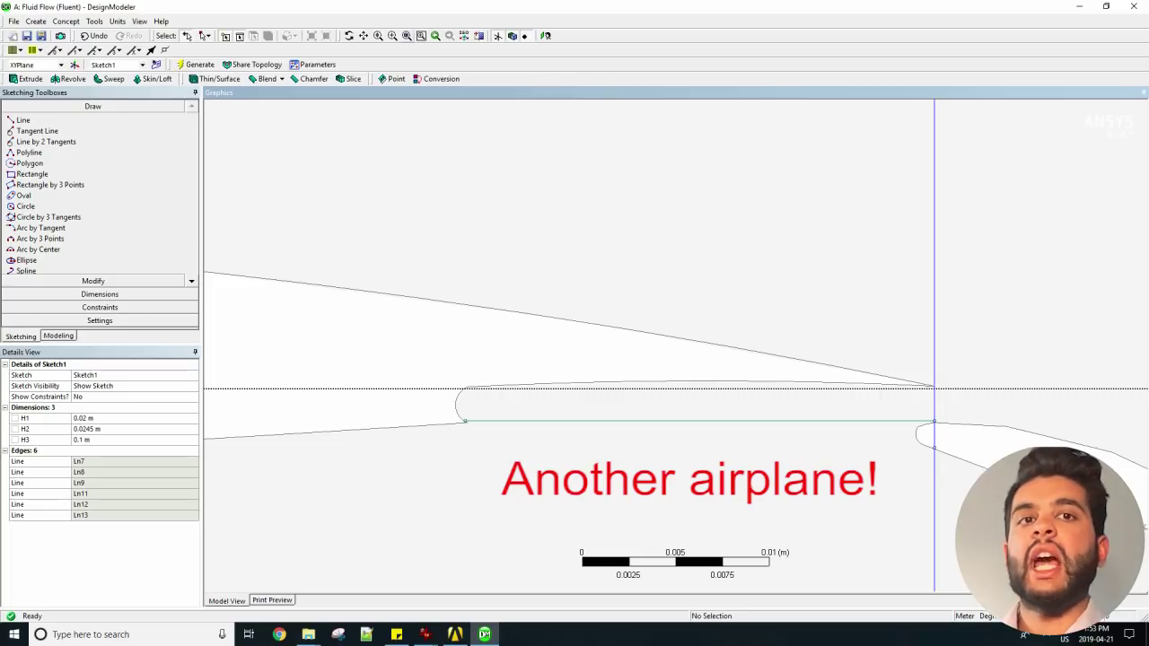
Split the flow domain face along the vertical splitting line at the slat's front and generate the split
left_click(407, 36)
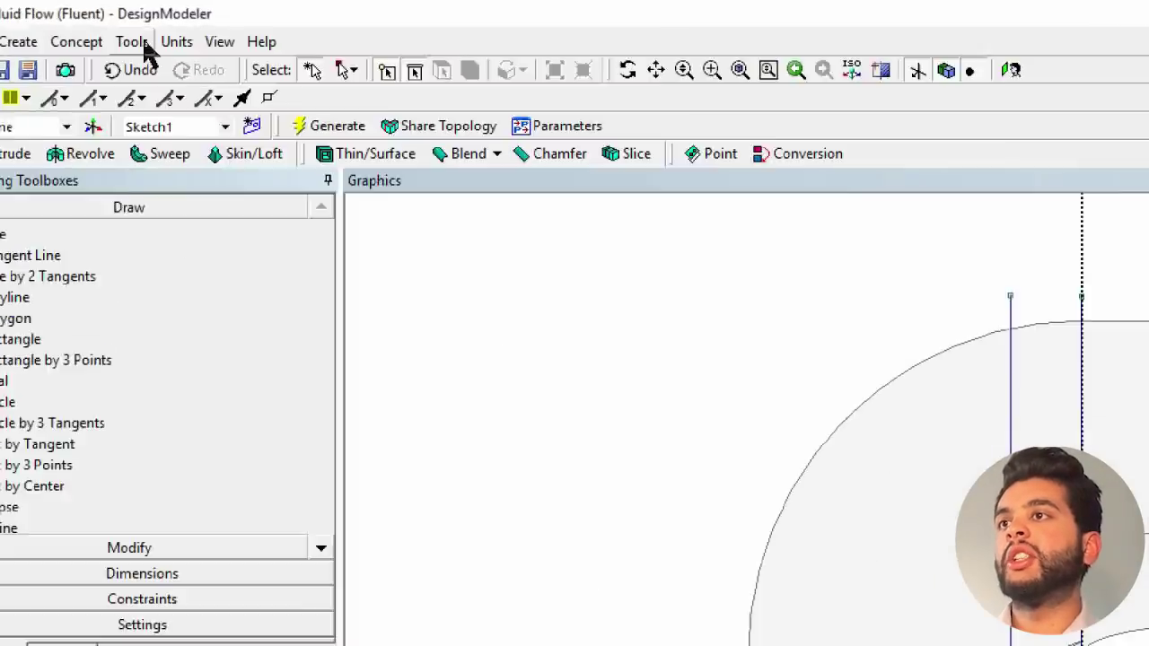
left_click(94, 21)
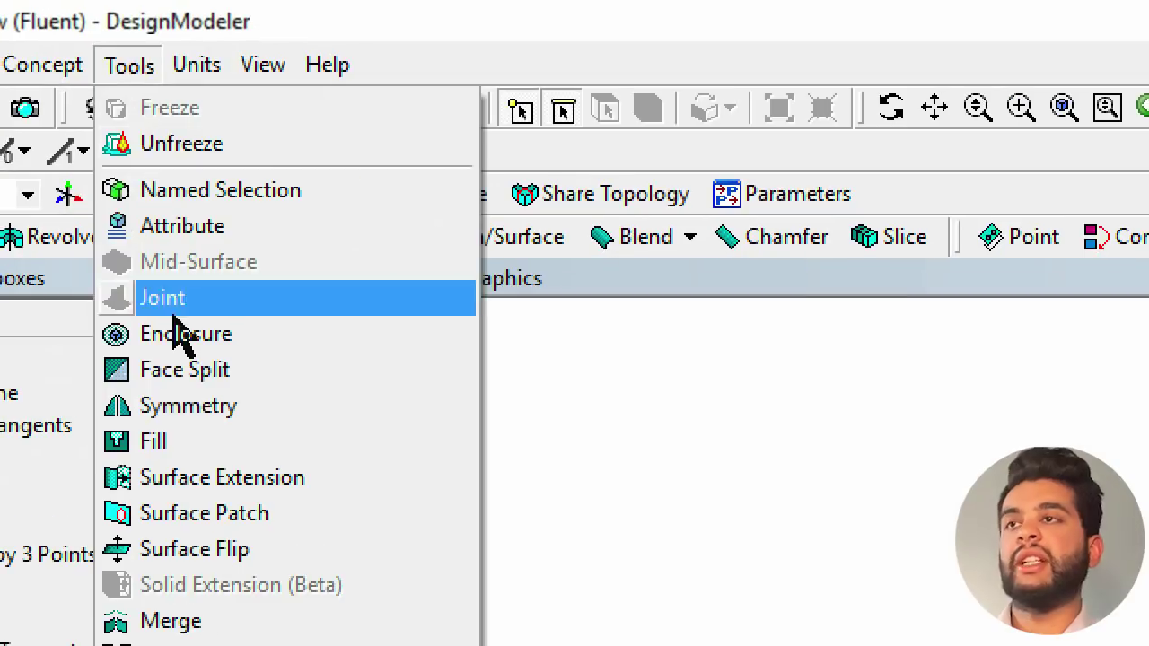
left_click(112, 124)
left_click(583, 251)
left_click(92, 408)
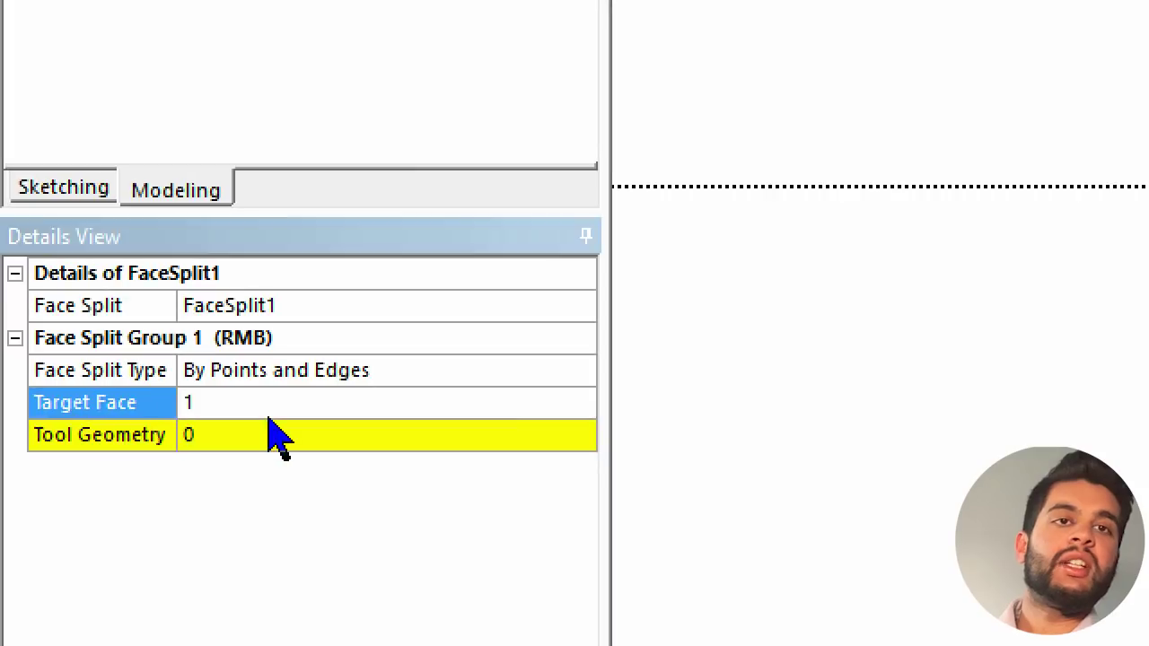
left_click(93, 417)
left_click(544, 217)
left_click(93, 418)
left_click(195, 64)
Create a second face split of the remaining domain face along the vertical line above the flap's front, and check the resulting faces
left_click(94, 20)
left_click(112, 124)
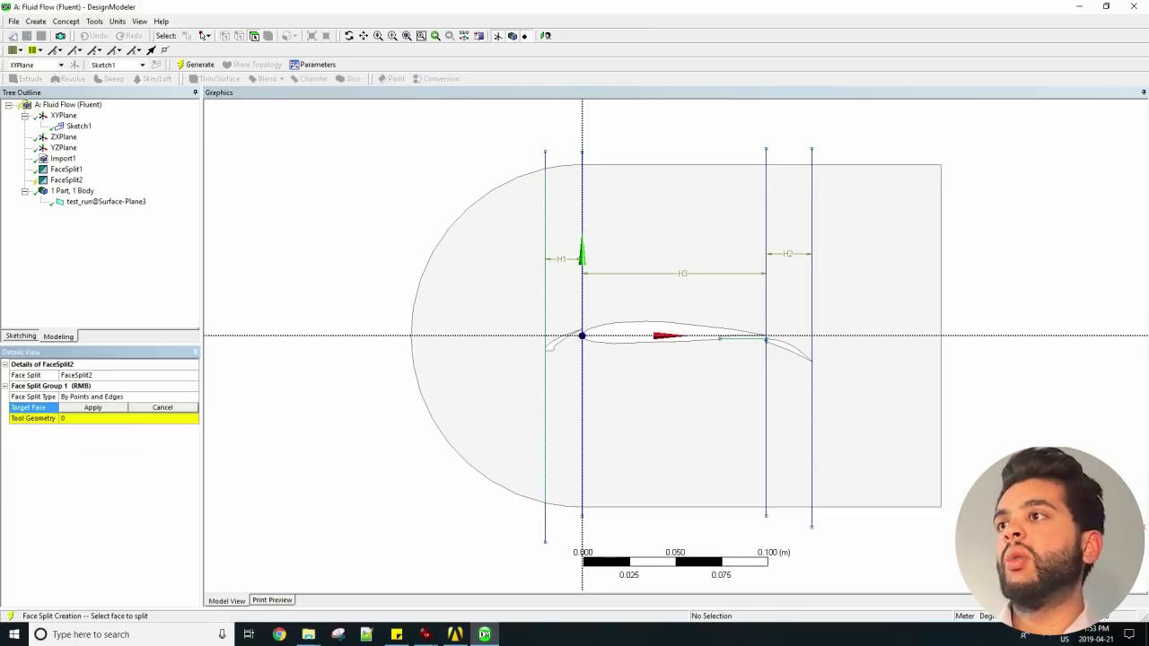
left_click(628, 252)
left_click(92, 408)
left_click(93, 417)
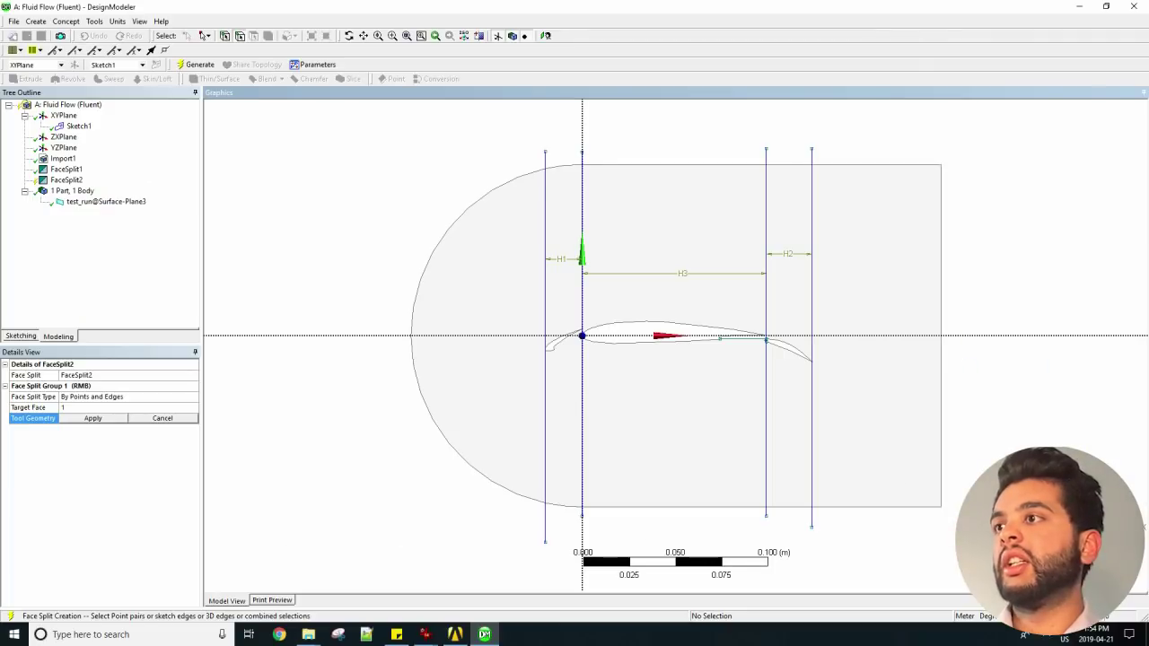
left_click(766, 217)
left_click(92, 417)
left_click(195, 64)
left_click(485, 332)
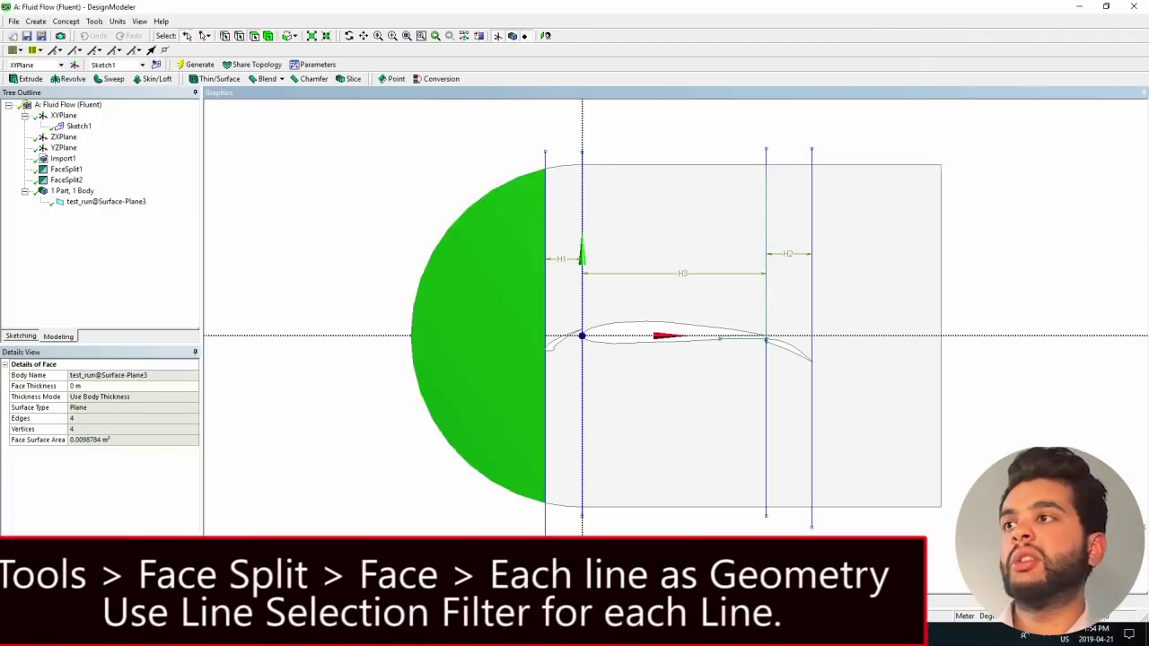
left_click(673, 251)
Create a third face split along the vertical splitting line at the main airfoil's leading edge, and check the resulting faces
left_click(93, 21)
left_click(113, 144)
left_click(673, 251)
left_click(93, 407)
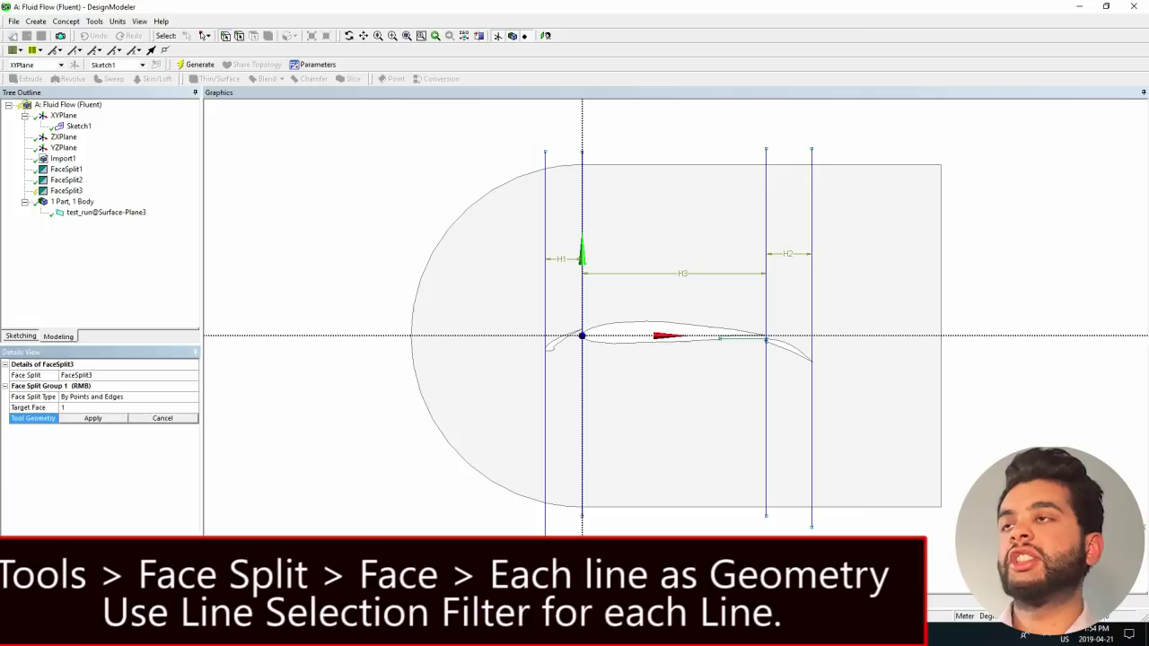
left_click(239, 35)
left_click(581, 404)
left_click(93, 418)
left_click(196, 64)
left_click(484, 332)
left_click(673, 251)
left_click(852, 332)
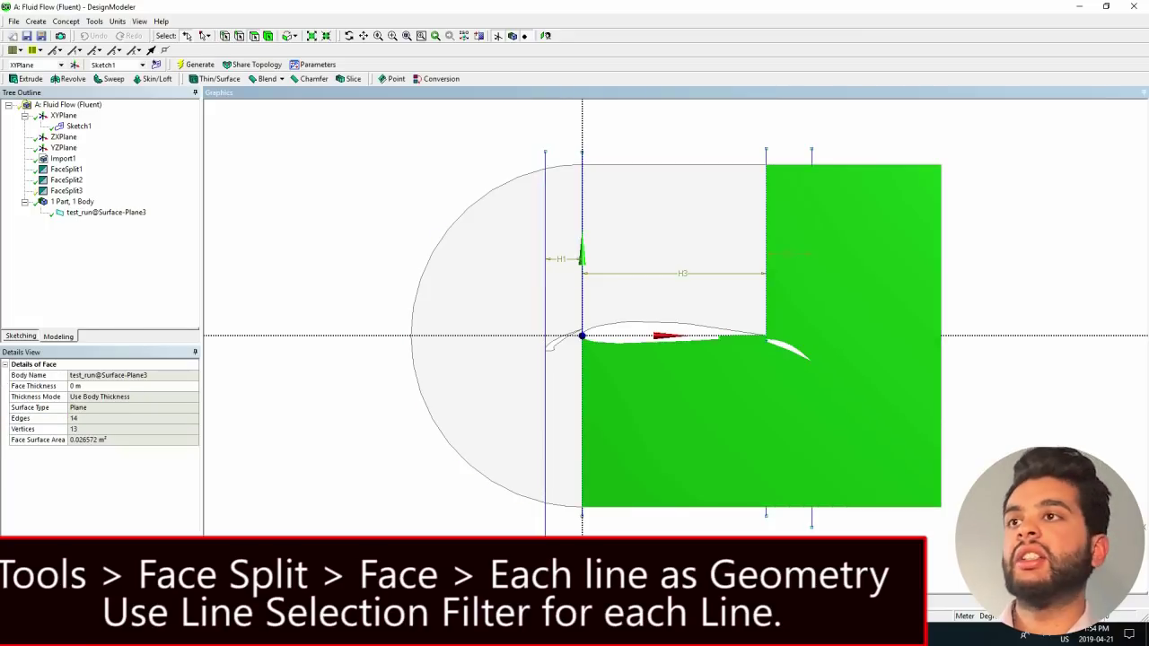
Create a fourth face split on the rear and lower domain face along the vertical line below the flap's front
left_click(94, 21)
left_click(112, 143)
left_click(852, 332)
left_click(92, 406)
left_click(239, 35)
left_click(765, 422)
left_click(93, 417)
left_click(195, 63)
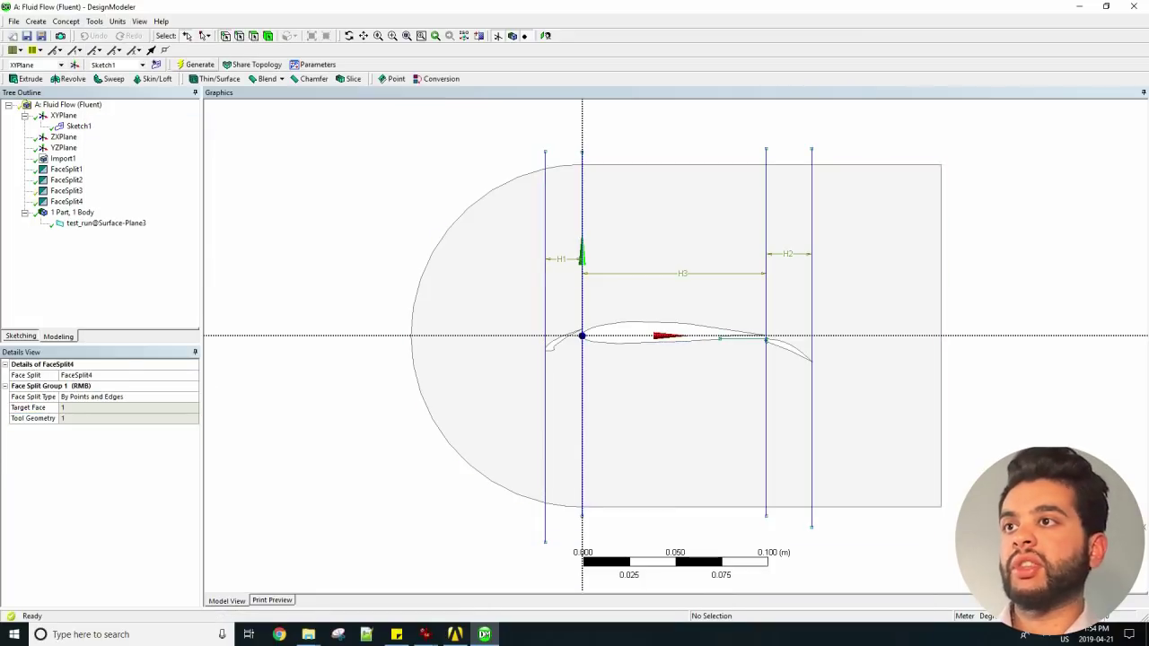
left_click(852, 332)
left_click(673, 422)
Create a fifth face split on the rear domain face along the vertical splitting line at the flap's trailing edge
left_click(853, 332)
left_click(94, 21)
left_click(113, 123)
left_click(93, 407)
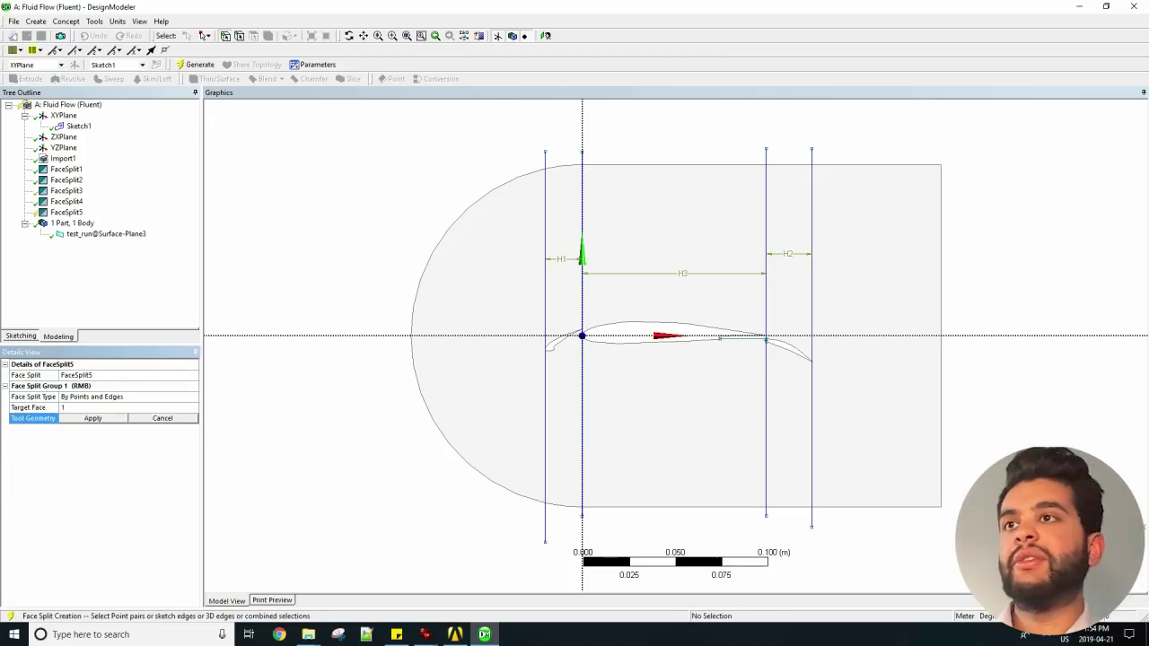
left_click(238, 35)
left_click(812, 422)
left_click(92, 417)
left_click(196, 64)
Examine the split faces ahead of the slat, above and below the airfoil, and behind the flap
left_click(484, 332)
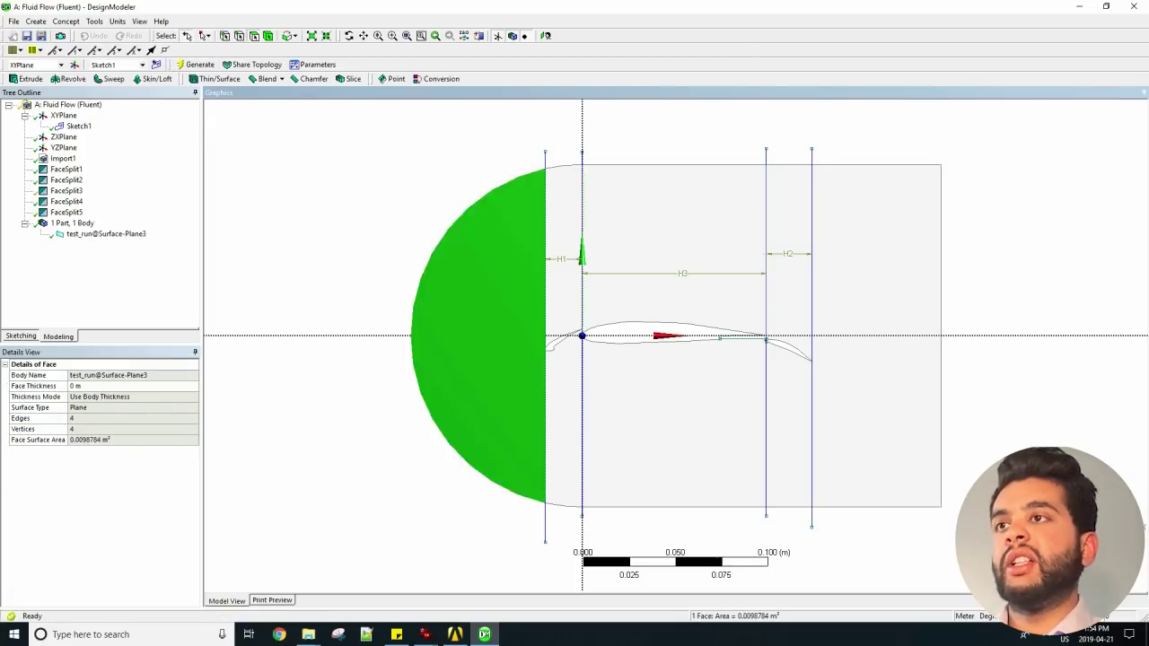
left_click(673, 251)
left_click(875, 332)
left_click(673, 421)
left_click(485, 332)
left_click(563, 251)
left_click(673, 421)
left_click(563, 251)
left_click(673, 422)
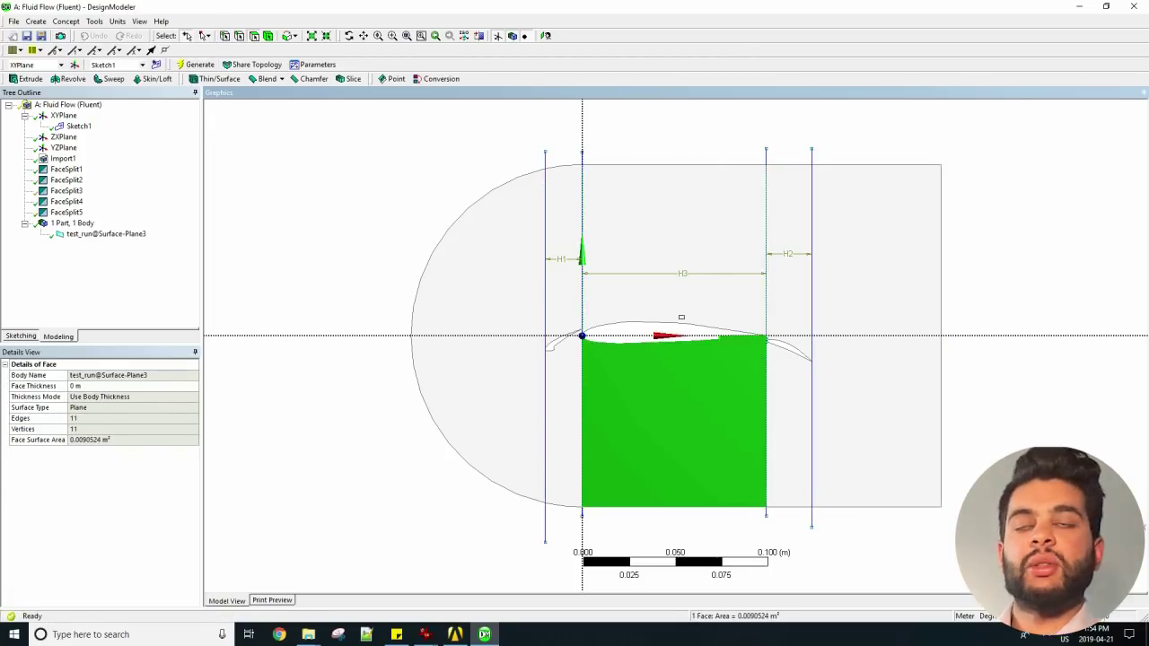
Split the face below the main airfoil along the horizontal line that closes its rear cutout
right_click_drag(679, 314, 805, 359)
left_click(94, 21)
left_click(113, 123)
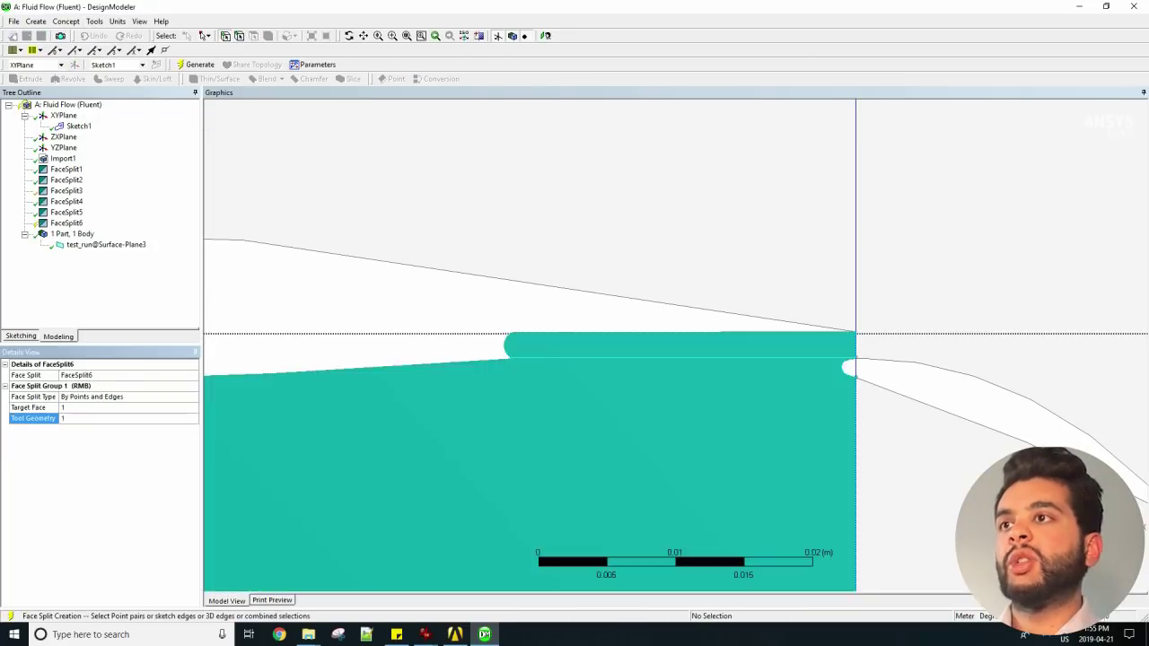
left_click(543, 356)
scroll(538, 350, "down", 6)
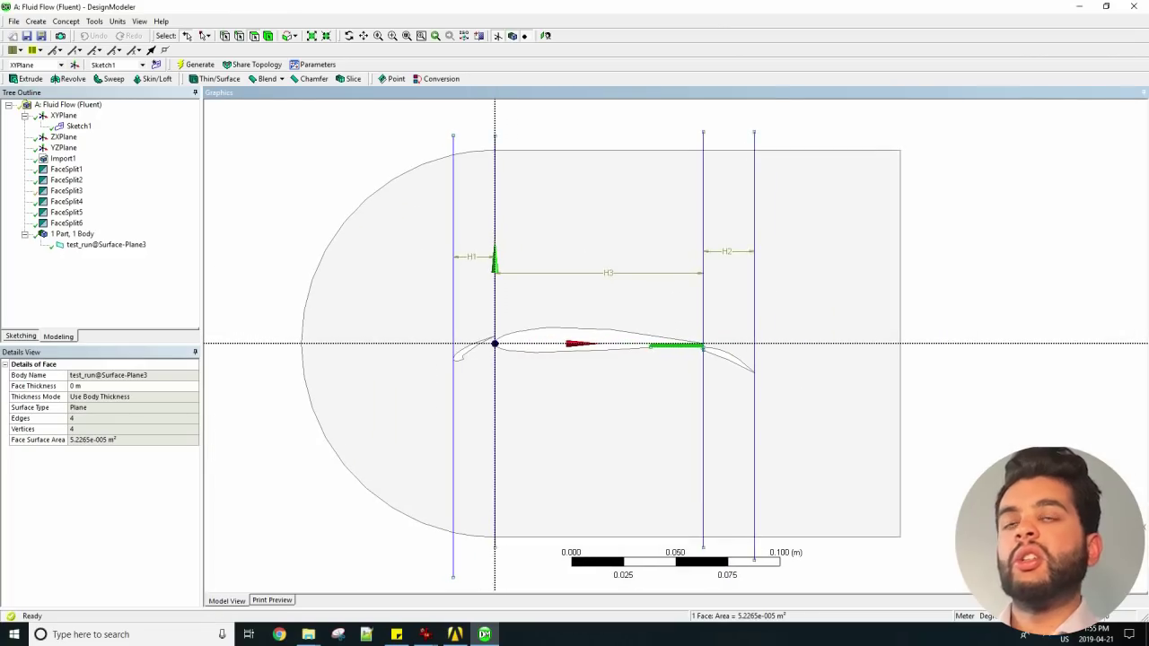
left_click(254, 36)
Sketch a slanted line from the slat's lower rear corner to the vertical axis just above the slat's trailing edge
right_click_drag(442, 309, 509, 377)
right_click_drag(574, 176, 857, 502)
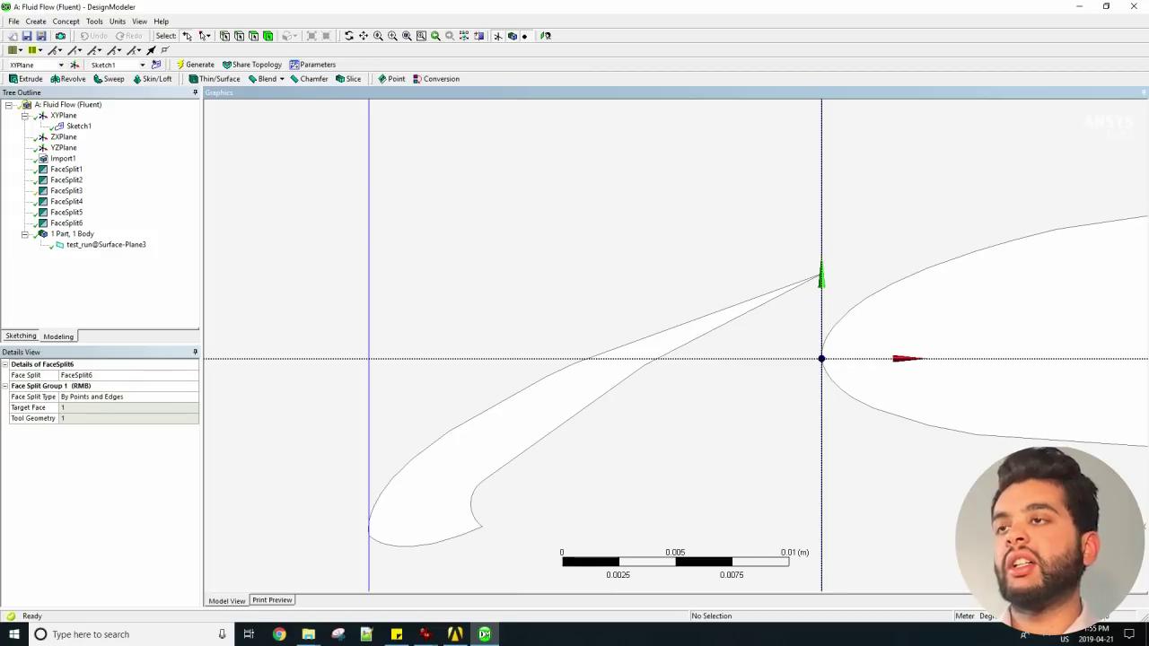
left_click(21, 336)
left_click(22, 119)
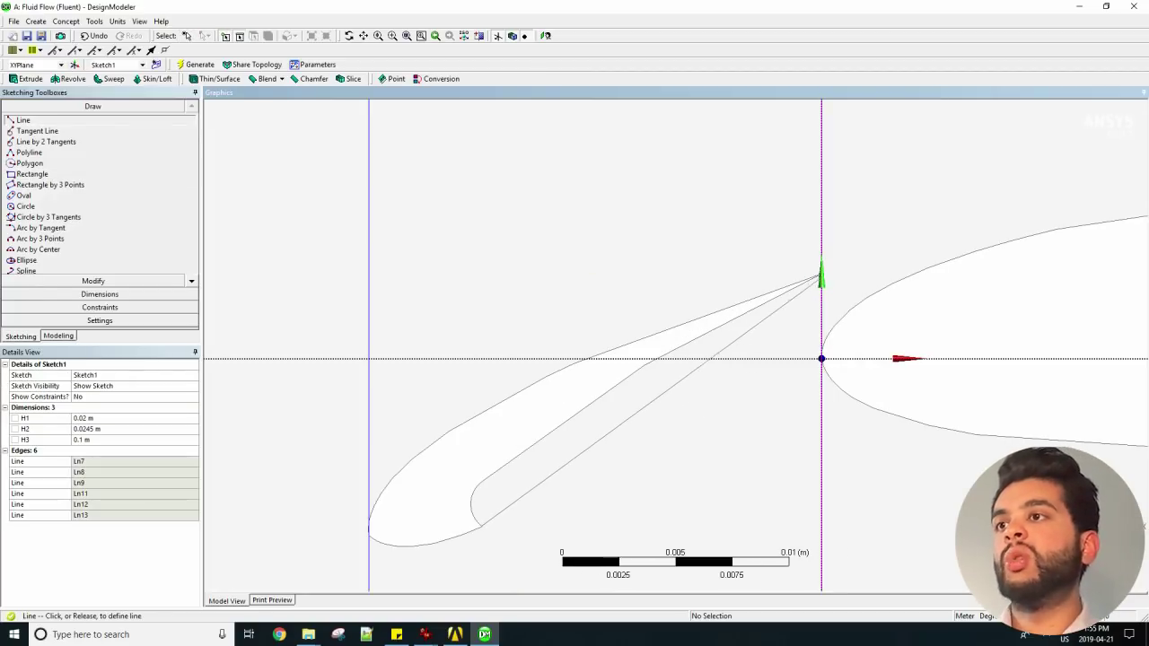
left_click(482, 526)
left_click(821, 232)
Add a vertical dimension between the horizontal axis and the slat line's upper endpoint, and set it to 0.004 m
left_click(98, 294)
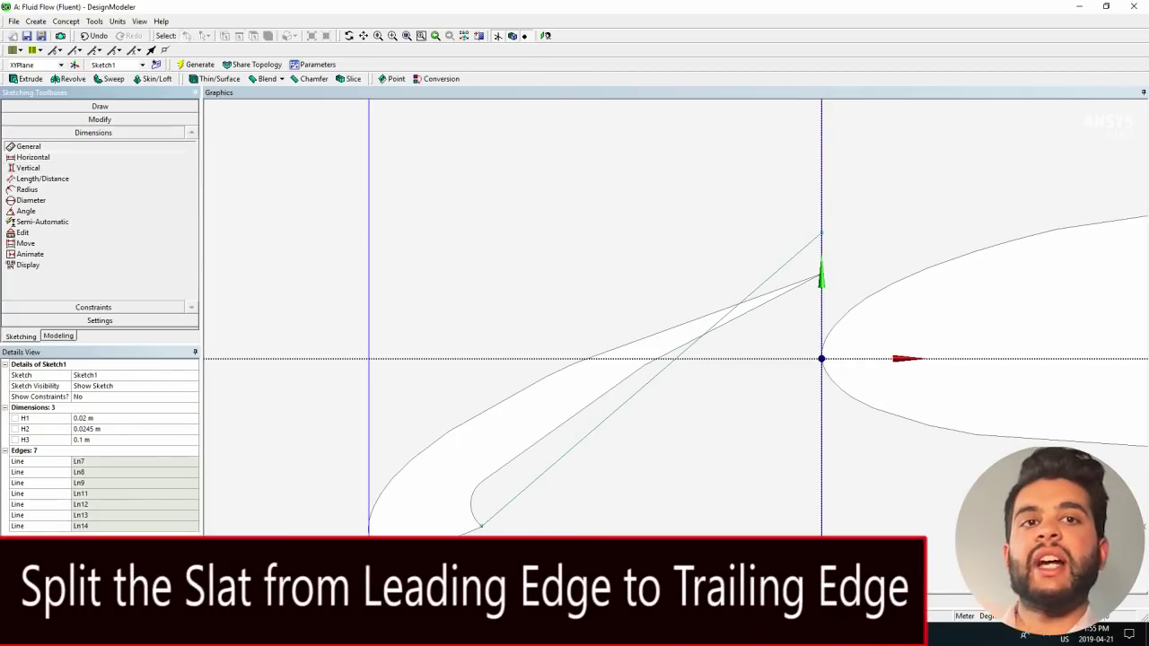
left_click(28, 168)
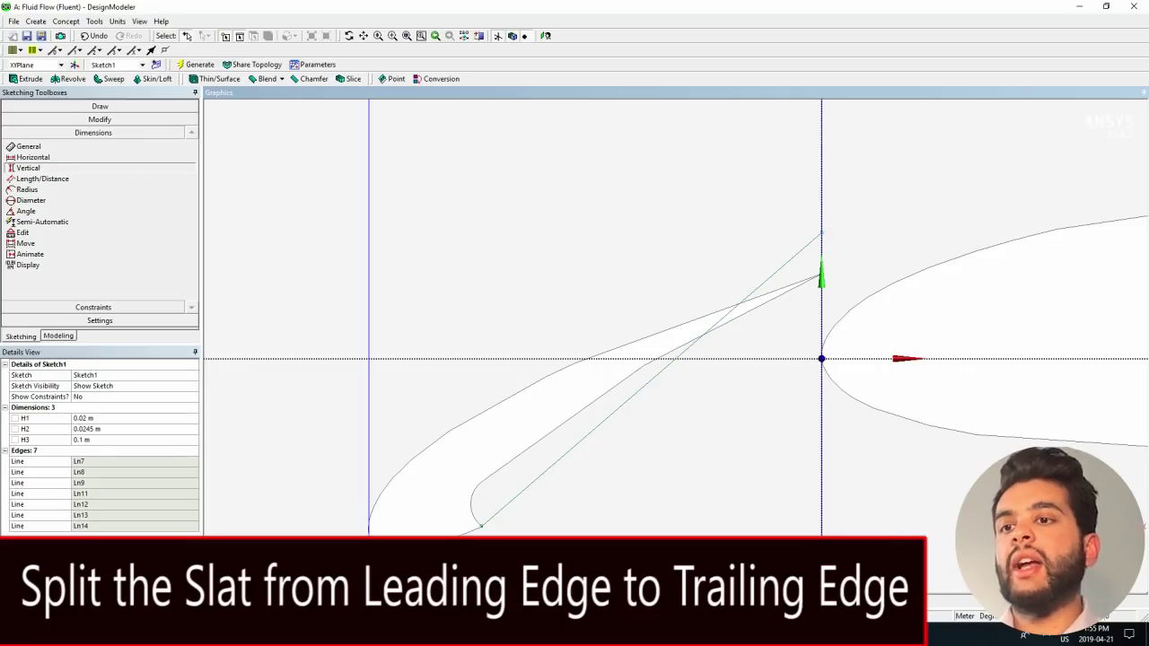
left_click(718, 358)
left_click(821, 232)
left_click(952, 288)
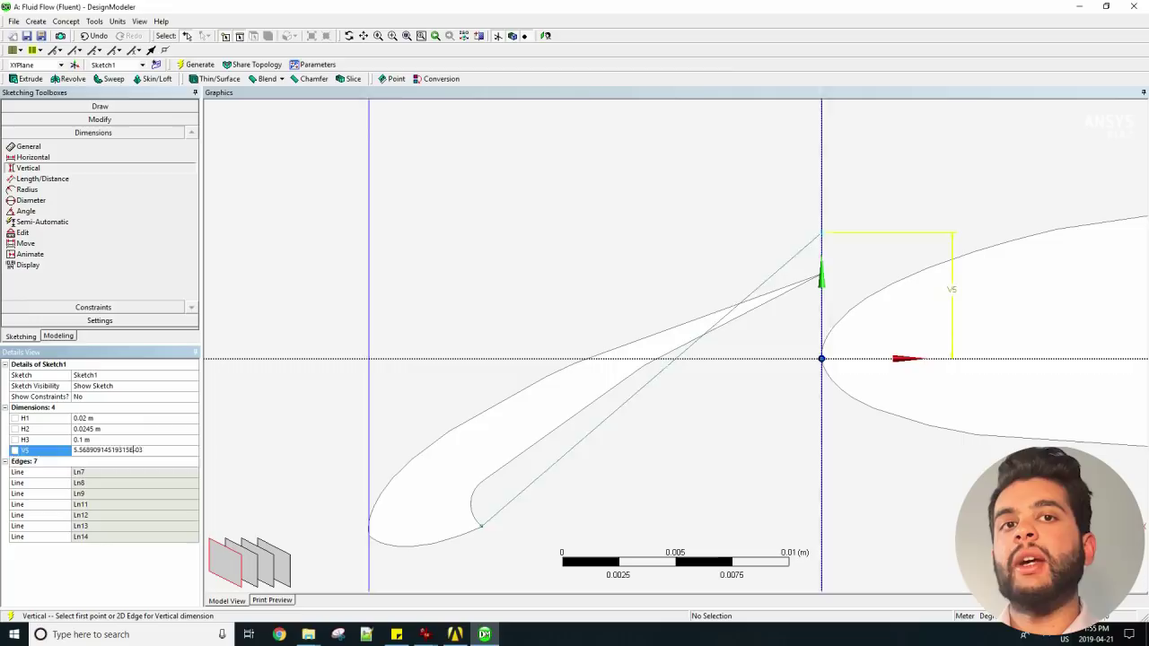
key("Return")
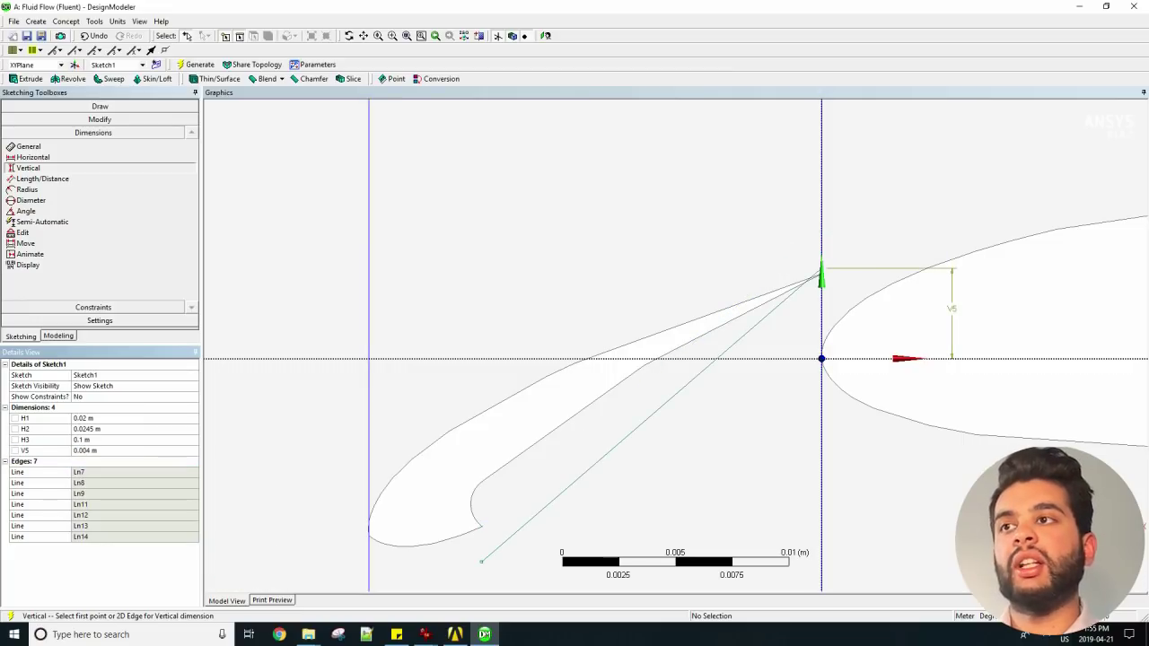
Try 0.0035 m for the slat line's upper vertical dimension, and refine it to 0.00375 m to match the slat's trailing edge
type("35")
key("Return")
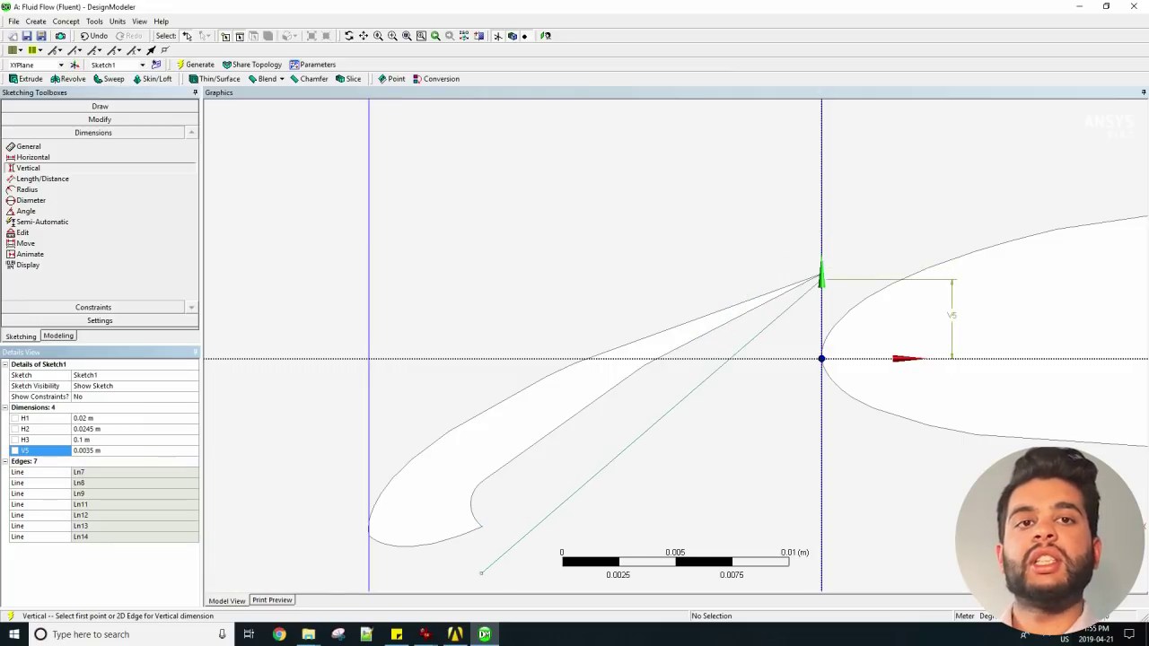
right_click_drag(764, 246, 896, 314)
left_click(85, 449)
key("Return")
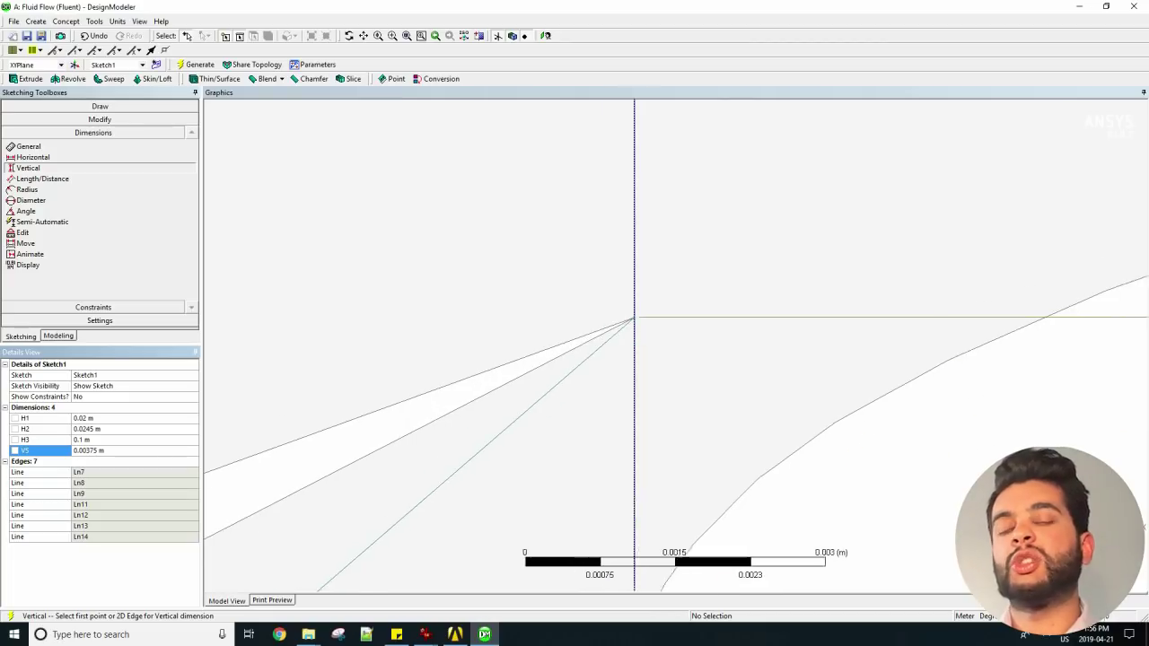
Add a vertical dimension between the slat line's lower endpoint and the horizontal axis, and set it to 0.007 m
scroll(675, 341, "down", 6)
left_click(442, 537)
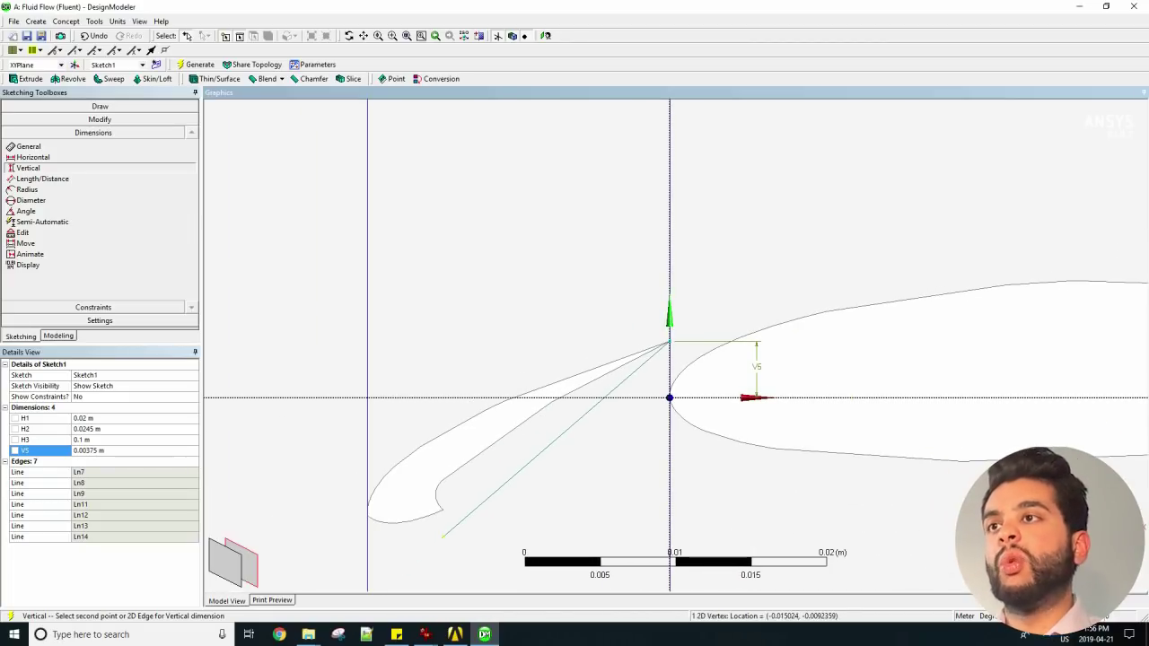
left_click(438, 397)
left_click(329, 453)
left_click(108, 460)
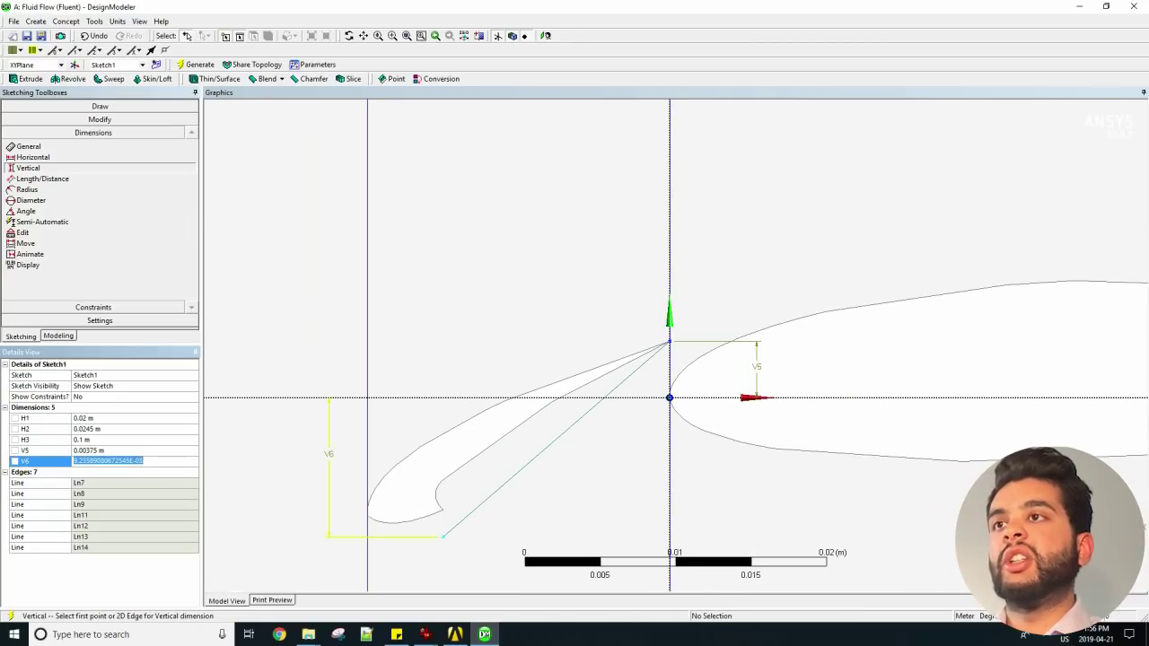
type("0.007")
key("Return")
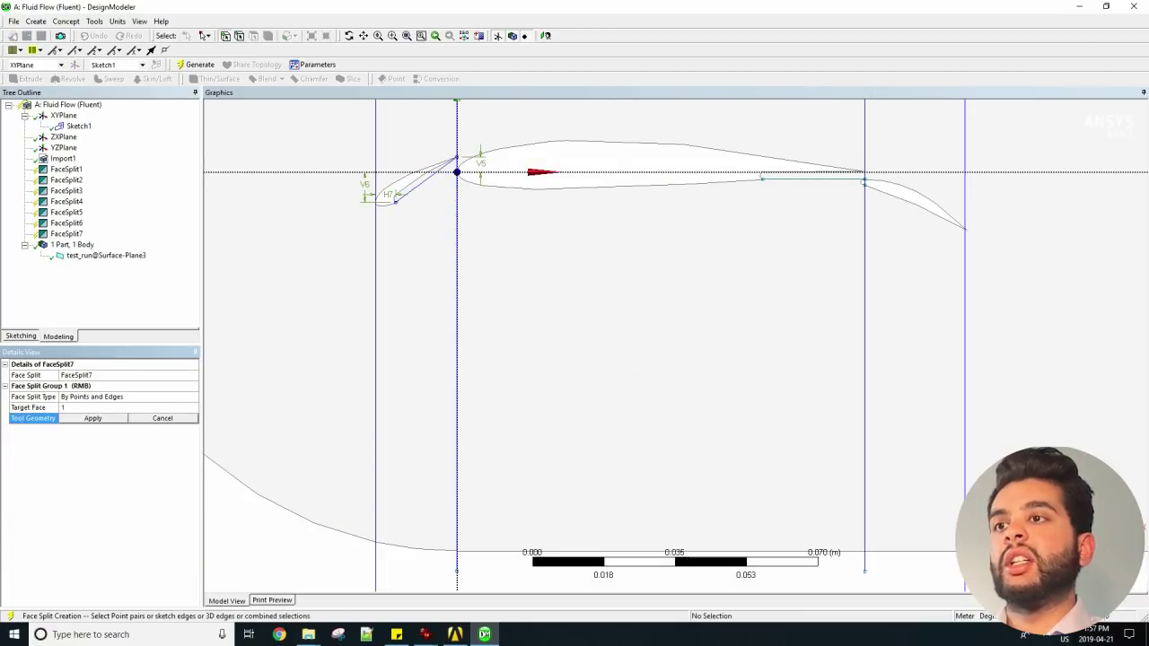
Complete the seventh face split with the slanted slat line as tool geometry and generate it
left_click(421, 180)
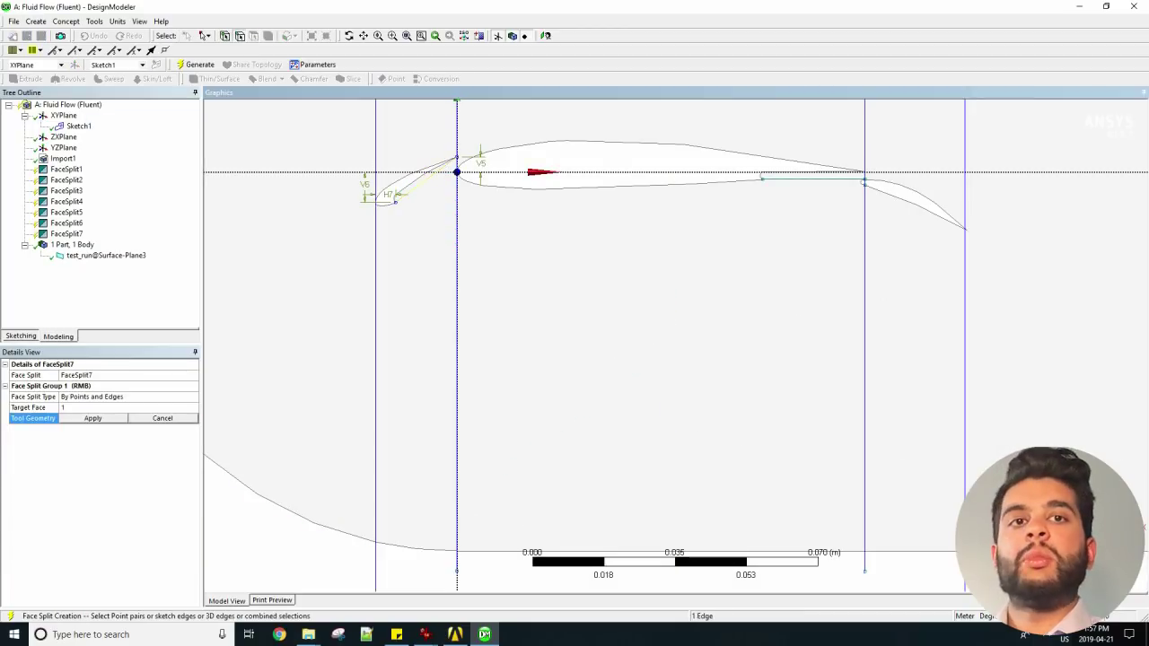
left_click(92, 418)
key("F5")
Examine the split faces around the slat, above and below the main airfoil, and at the flap
left_click(416, 359)
left_click(422, 180)
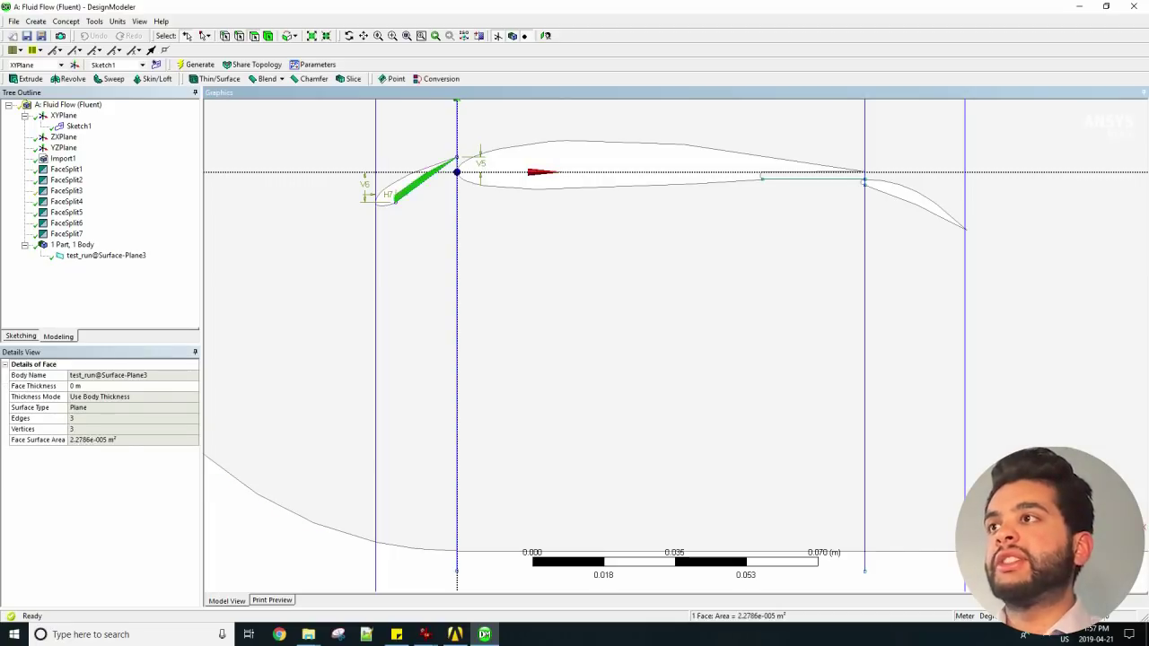
left_click(661, 121)
left_click(660, 359)
left_click(416, 359)
left_click(660, 359)
left_click(661, 121)
left_click(914, 358)
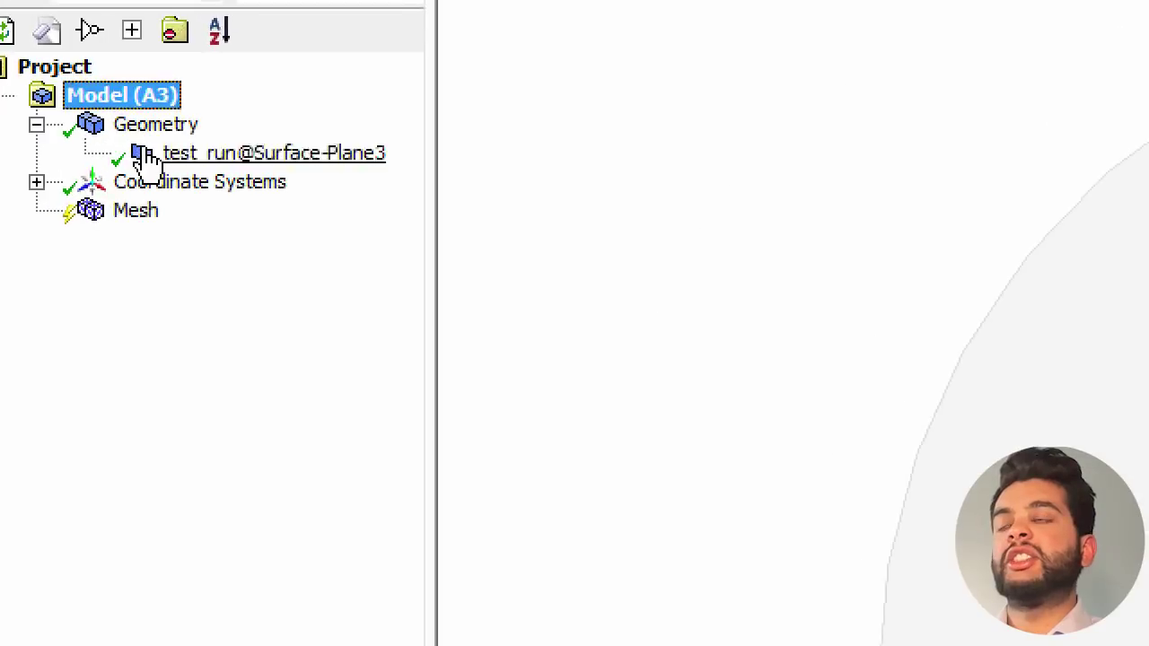
In ANSYS Meshing, set the thickness of the test_run@Surface-Plane3 body to 0 mm and open its reference frame setting
left_click(63, 147)
left_click(118, 392)
left_click(126, 401)
type("0")
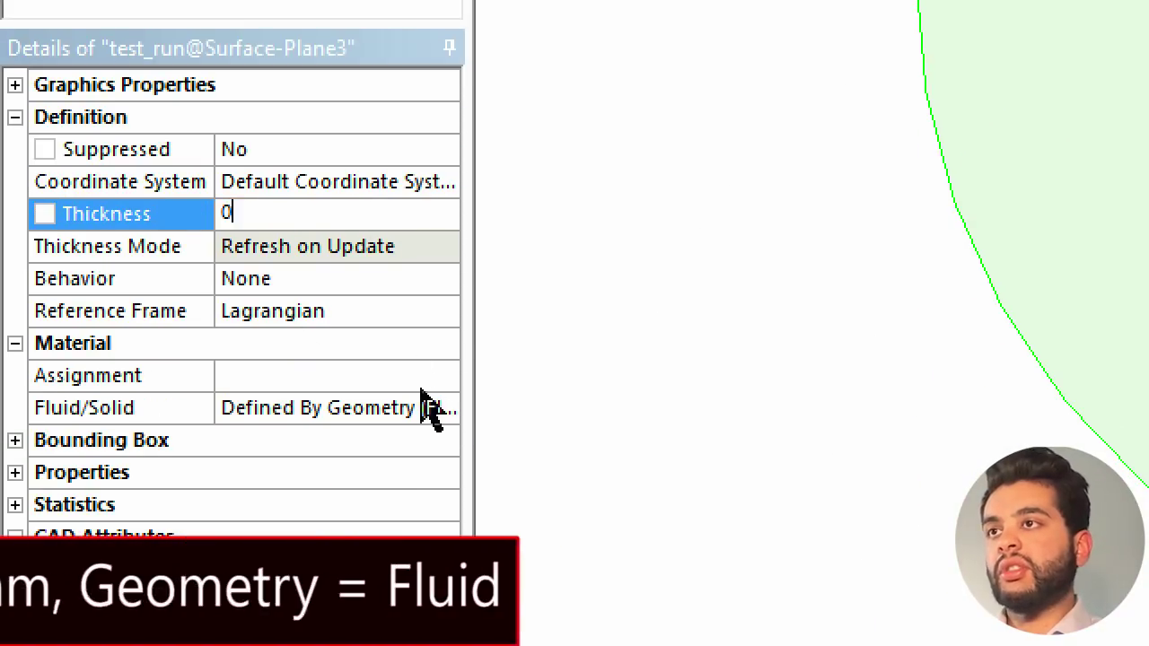
left_click(398, 312)
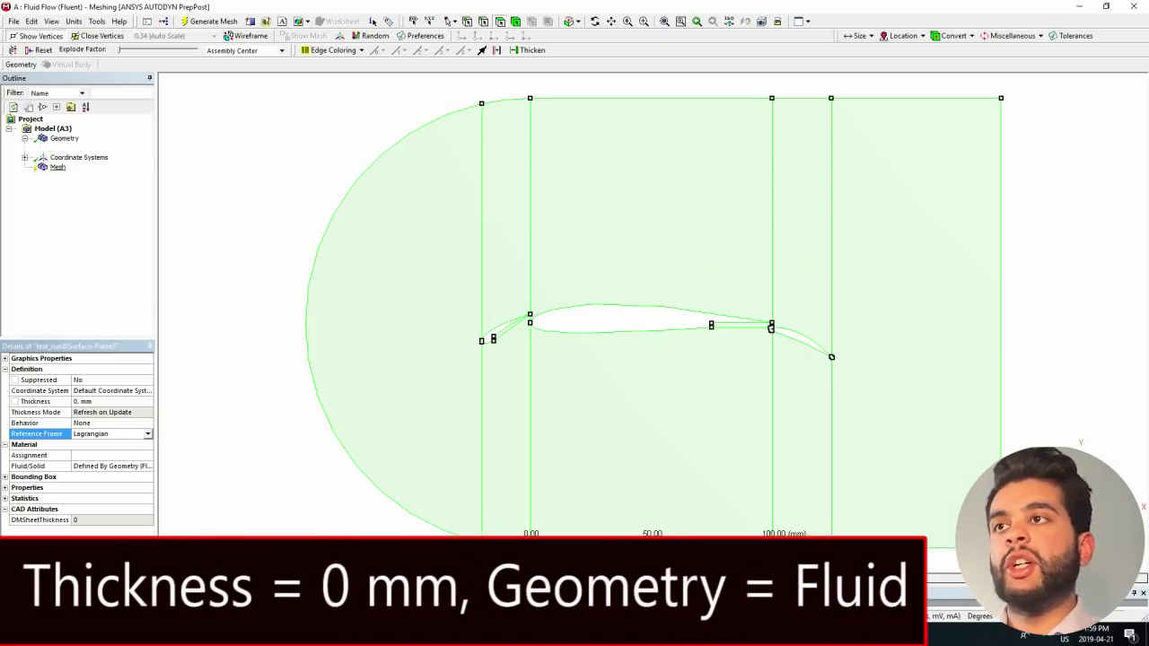
Set the mesh sizing's Relevance Center to Medium, widen the details area, and raise the Relevance Center to Fine
left_click(57, 167)
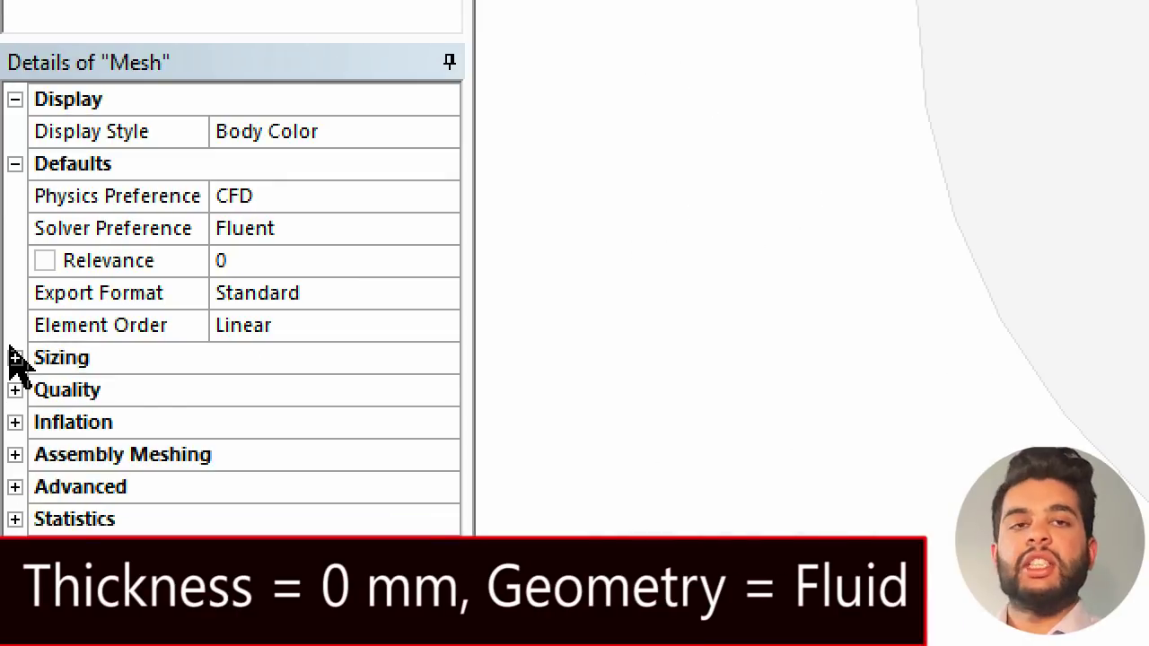
left_click(4, 444)
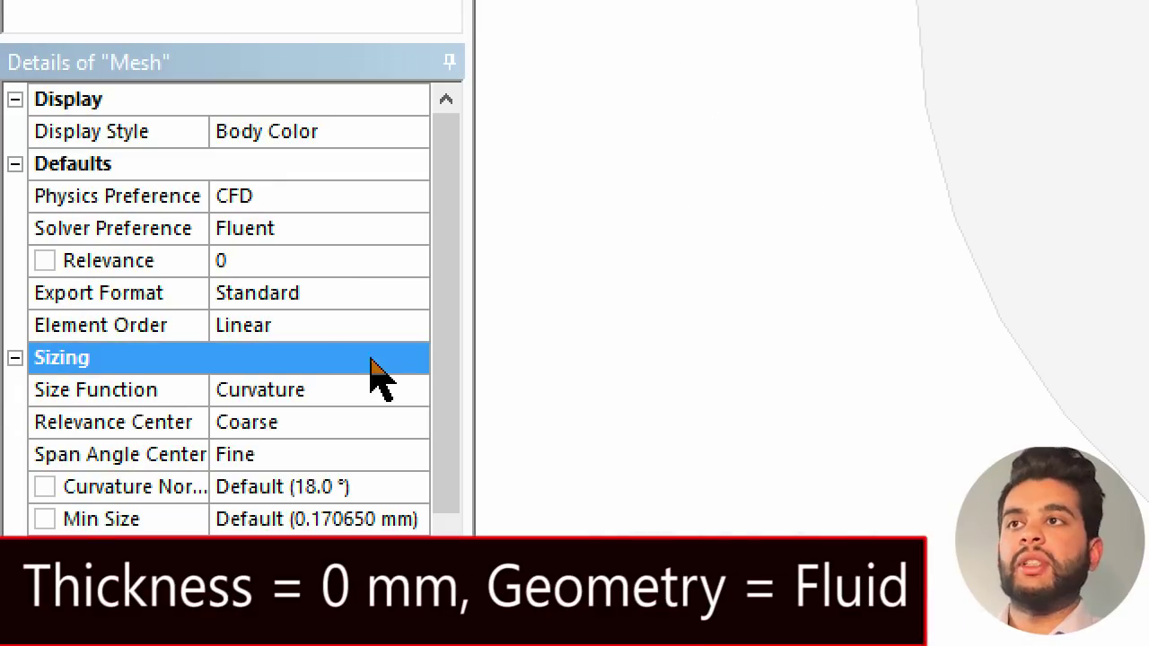
scroll(410, 262, "down", 2)
left_click(415, 228)
left_click(408, 279)
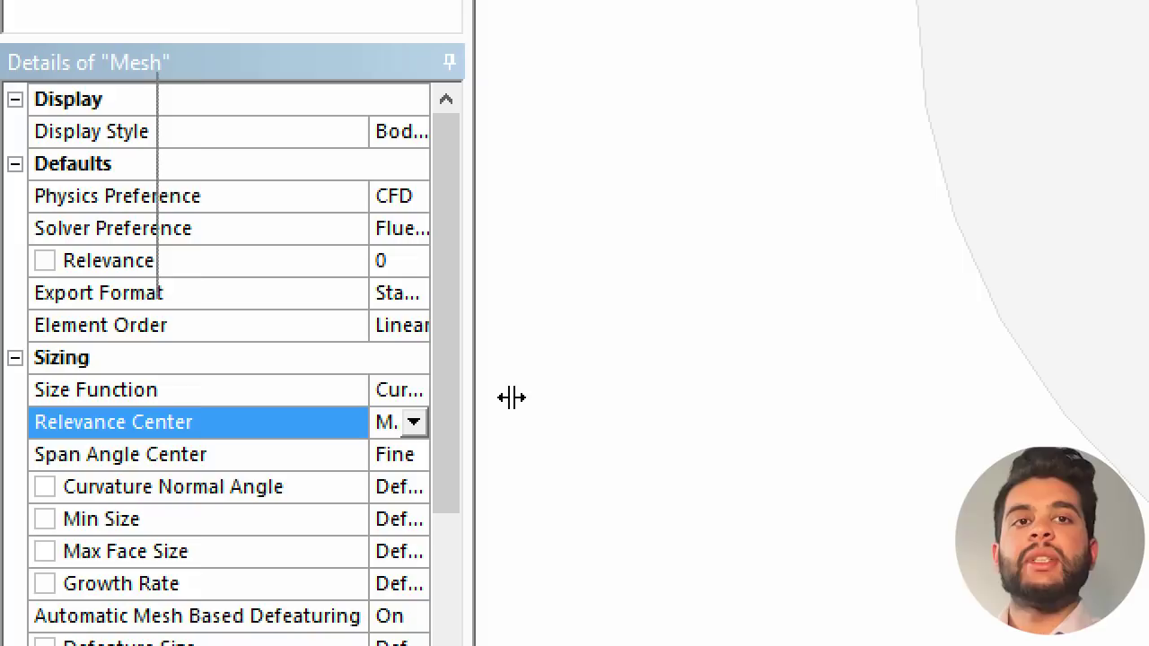
left_click_drag(511, 397, 658, 400)
left_click(598, 422)
left_click(563, 500)
Set the mesh sizing's Max Face Size to 2.0 mm and its Size Function to Proximity and Curvature
scroll(641, 423, "down", 2)
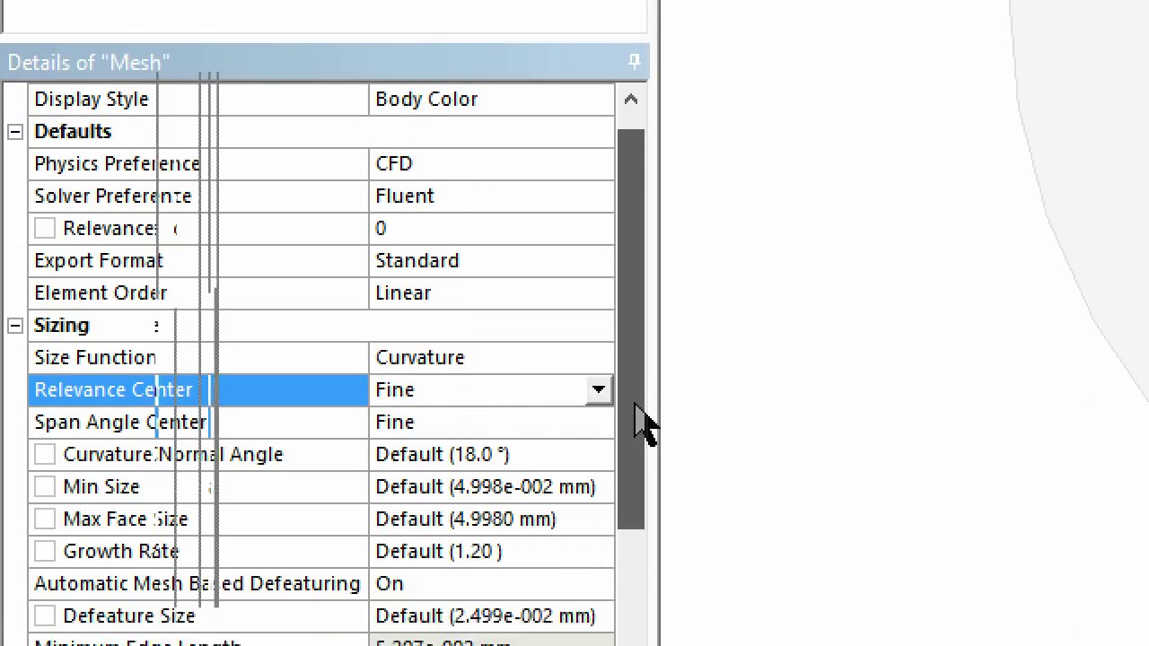
left_click(590, 425)
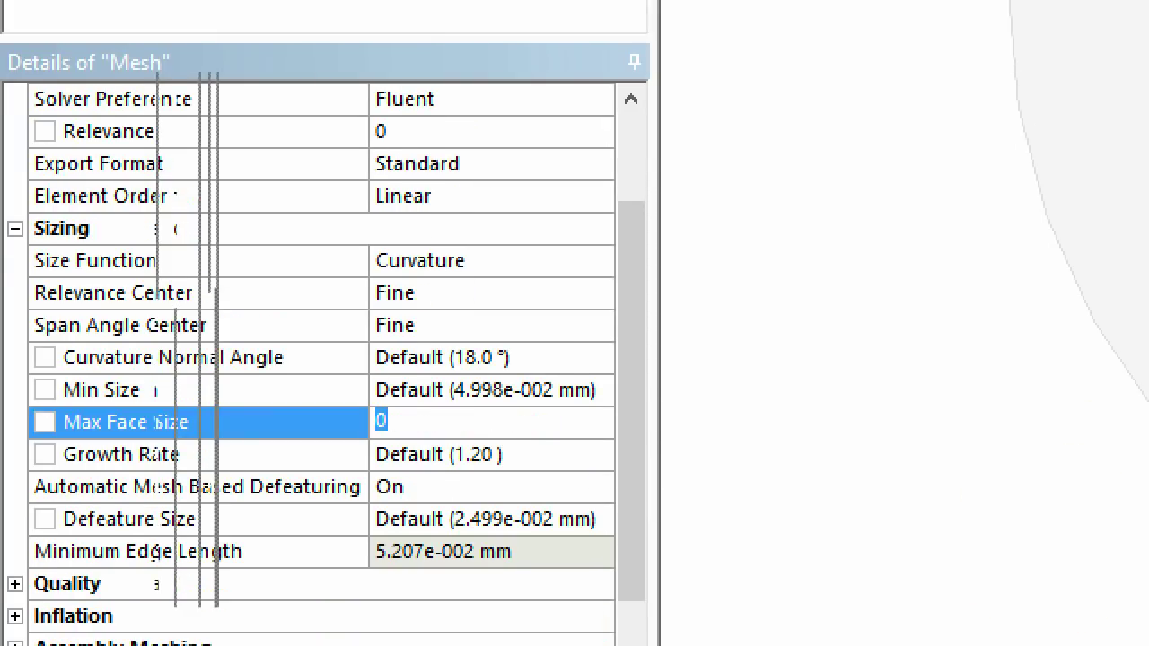
left_click(574, 480)
left_click_drag(641, 365, 644, 563)
left_click(585, 176)
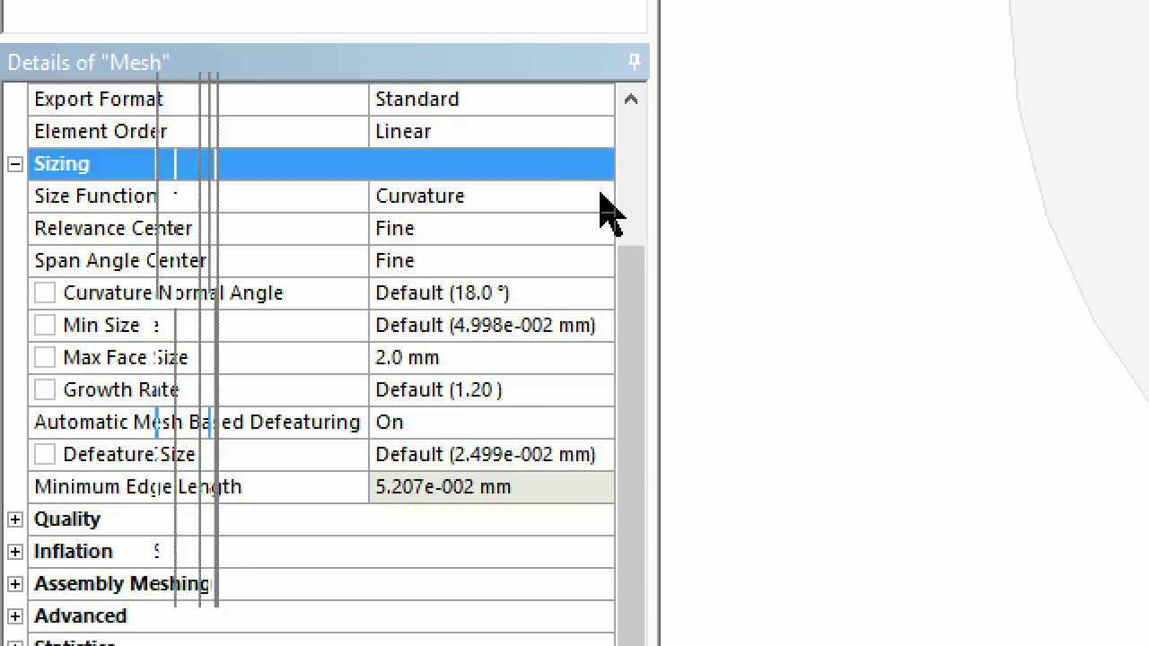
left_click(600, 192)
left_click(579, 248)
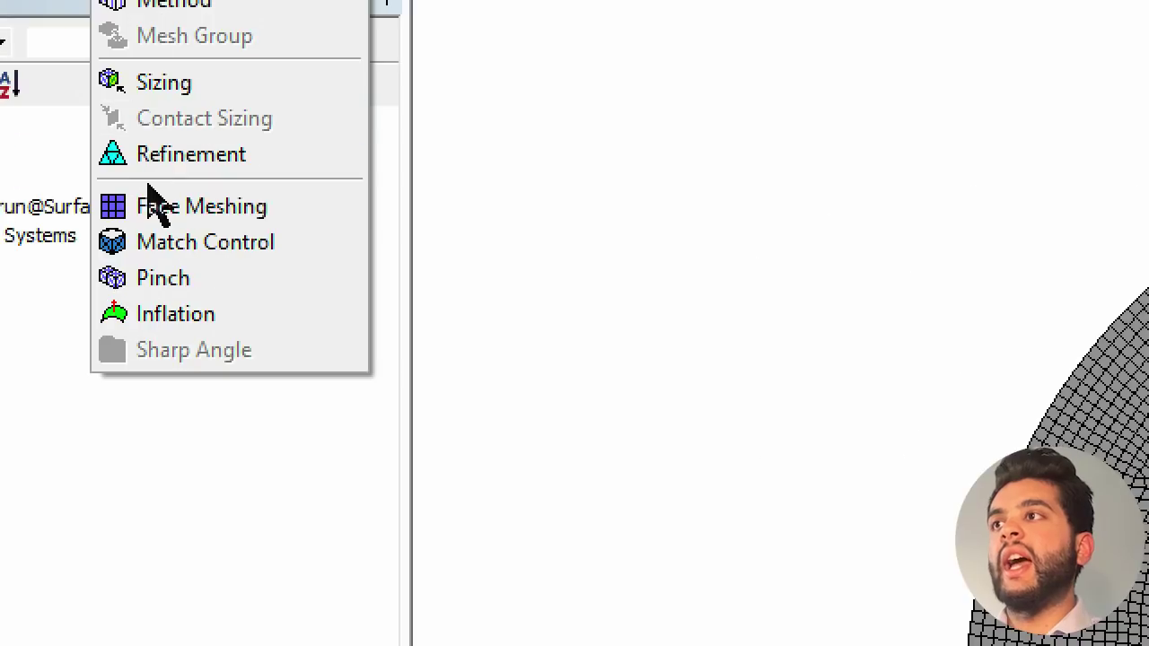
Add mapped quadrilateral face meshing to the semicircular front face and, as a separate control, to the narrow face above the slat
left_click(154, 205)
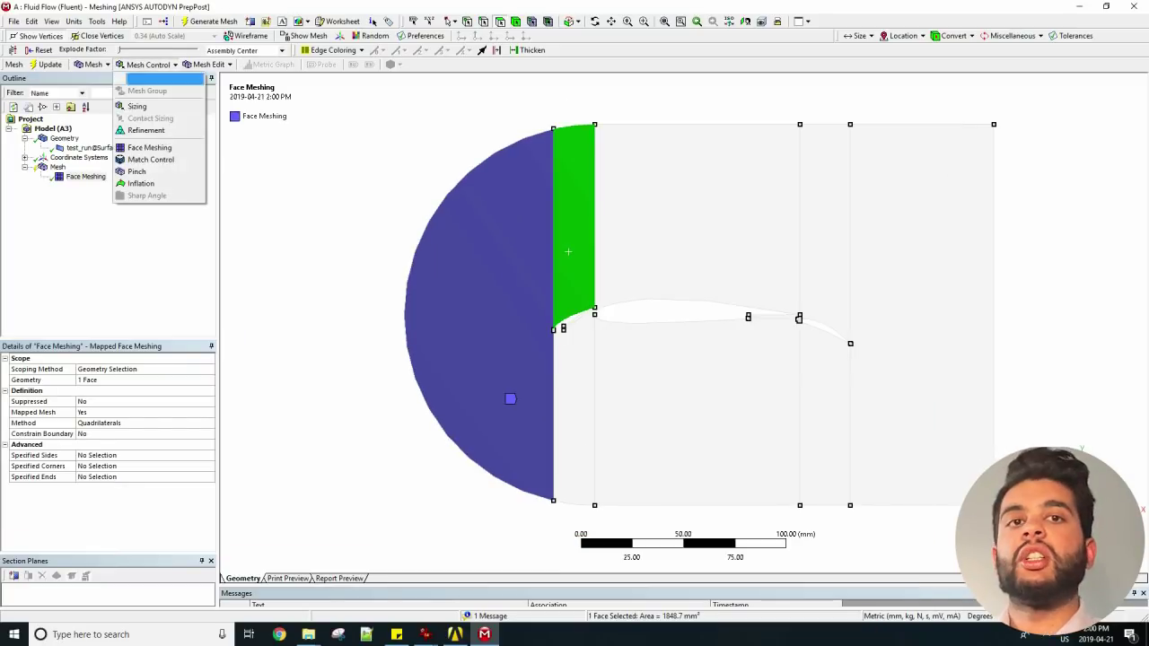
left_click(153, 160)
left_click(143, 422)
left_click(144, 412)
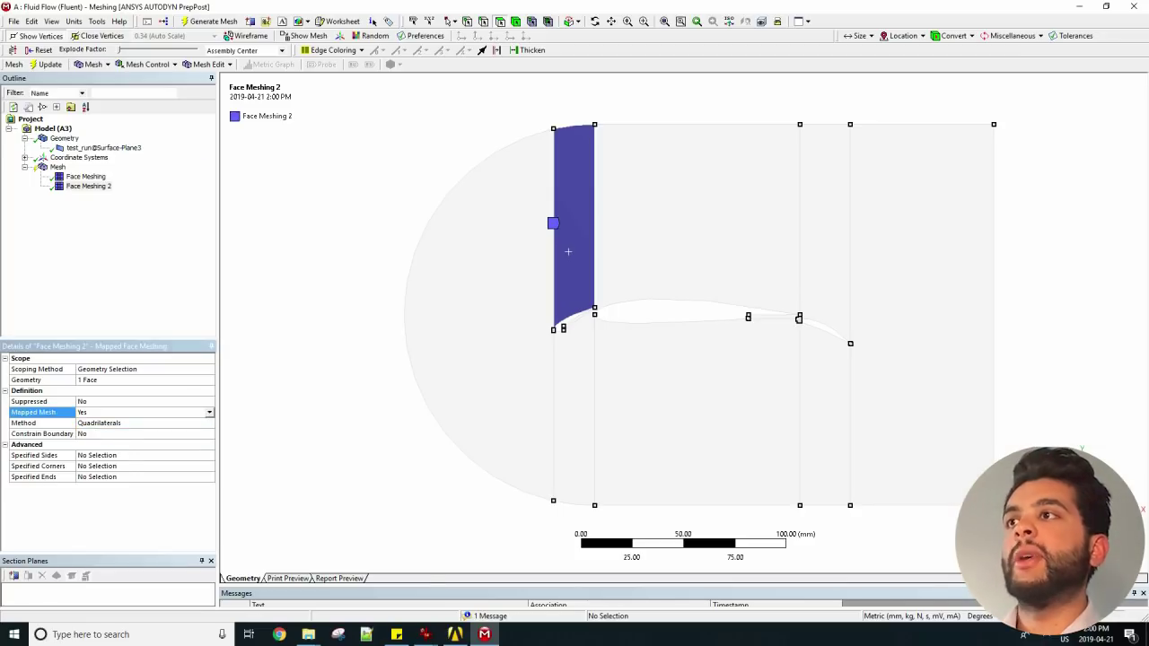
left_click(88, 186)
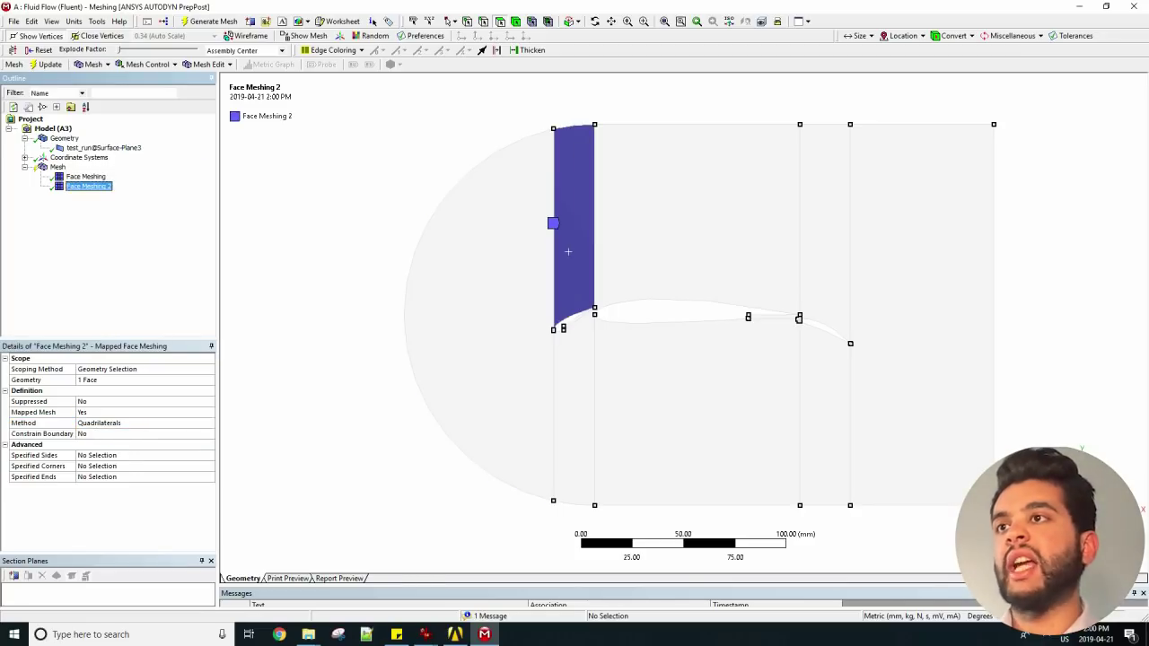
Add separate mapped face meshing controls to the narrow face below the slat and the thin sliver along the slat's underside
left_click(144, 63)
left_click(149, 147)
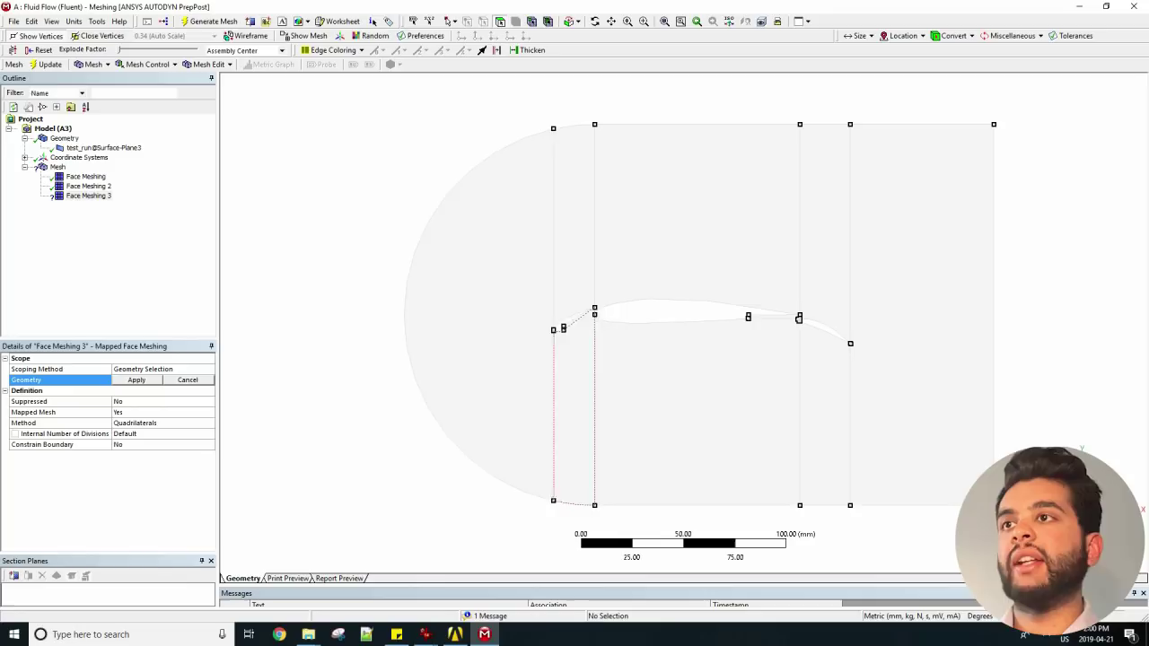
left_click(578, 388)
left_click(143, 64)
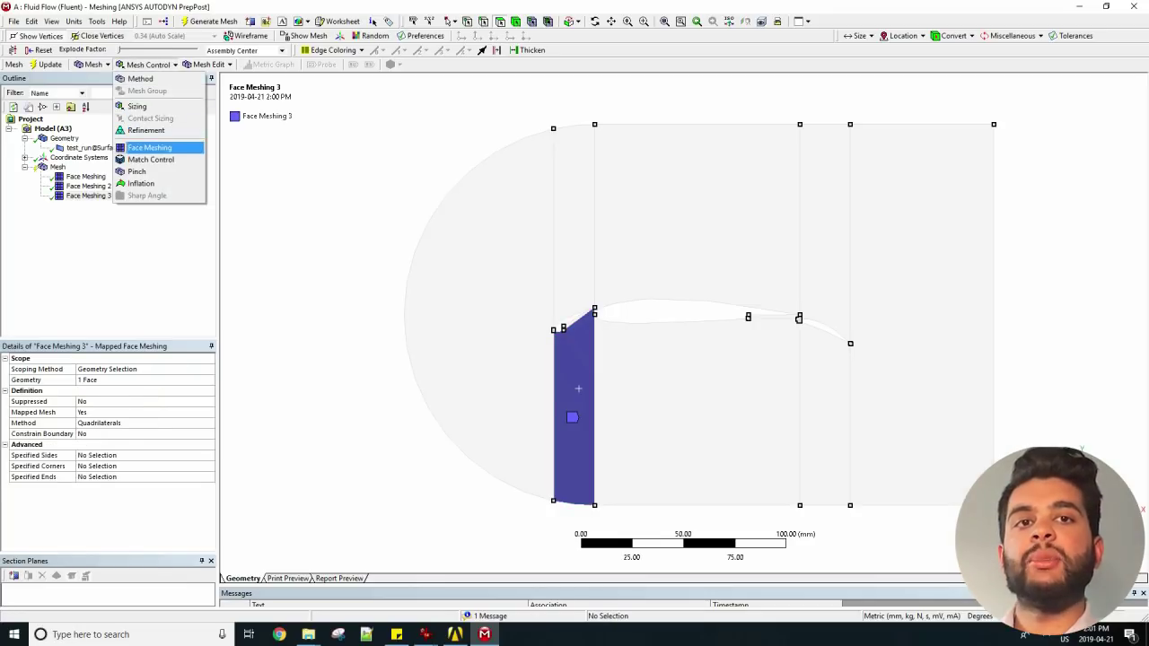
left_click(149, 147)
left_click(574, 320)
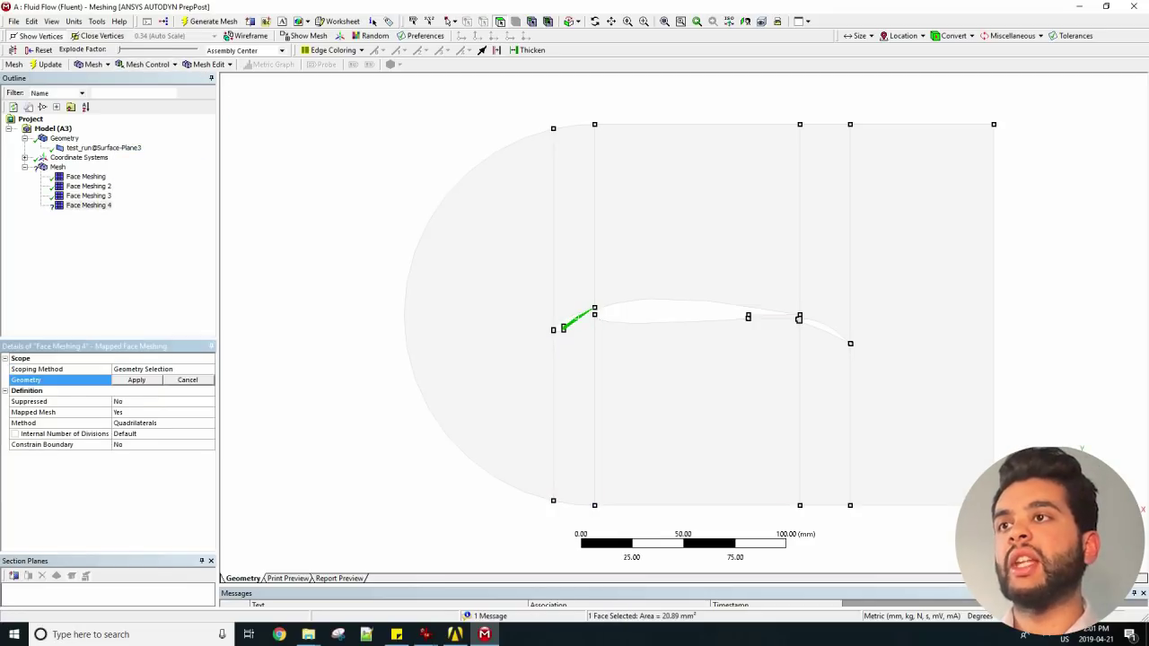
left_click(136, 380)
Add separate mapped face meshing controls to the large faces above and below the main airfoil
left_click(144, 63)
left_click(149, 147)
left_click(672, 216)
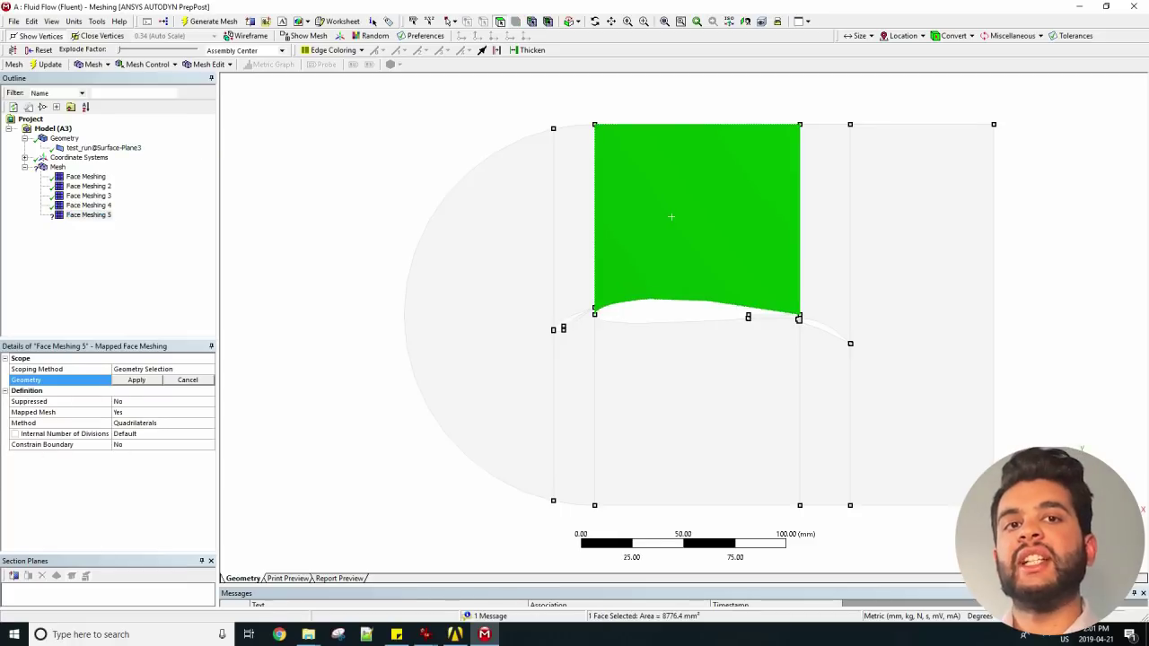
left_click(136, 380)
left_click(143, 64)
left_click(149, 148)
left_click(629, 356)
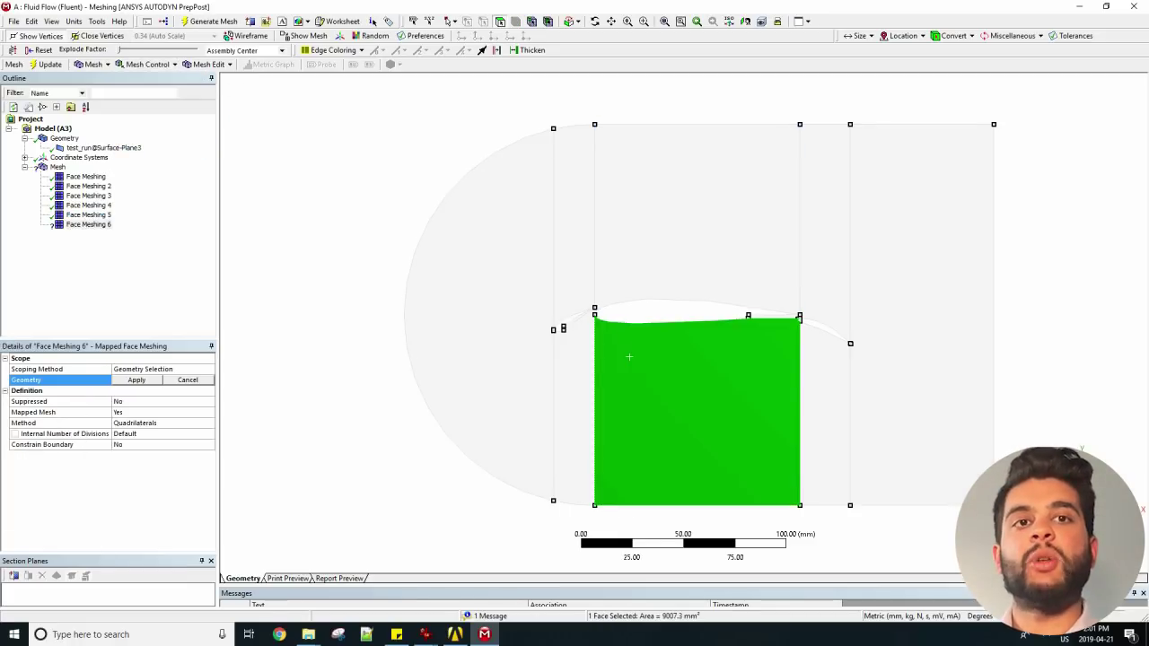
left_click(136, 379)
Add separate mapped face meshing controls to the narrow faces above and below the flap
left_click(143, 64)
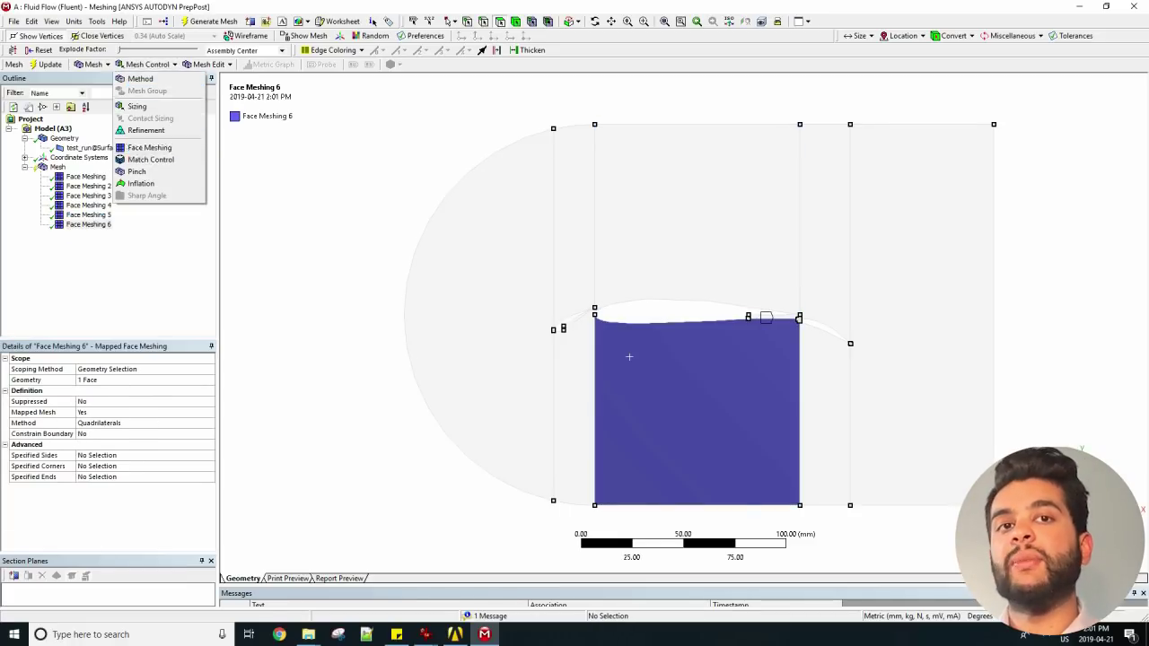
left_click(149, 147)
left_click(817, 269)
left_click(137, 380)
left_click(144, 64)
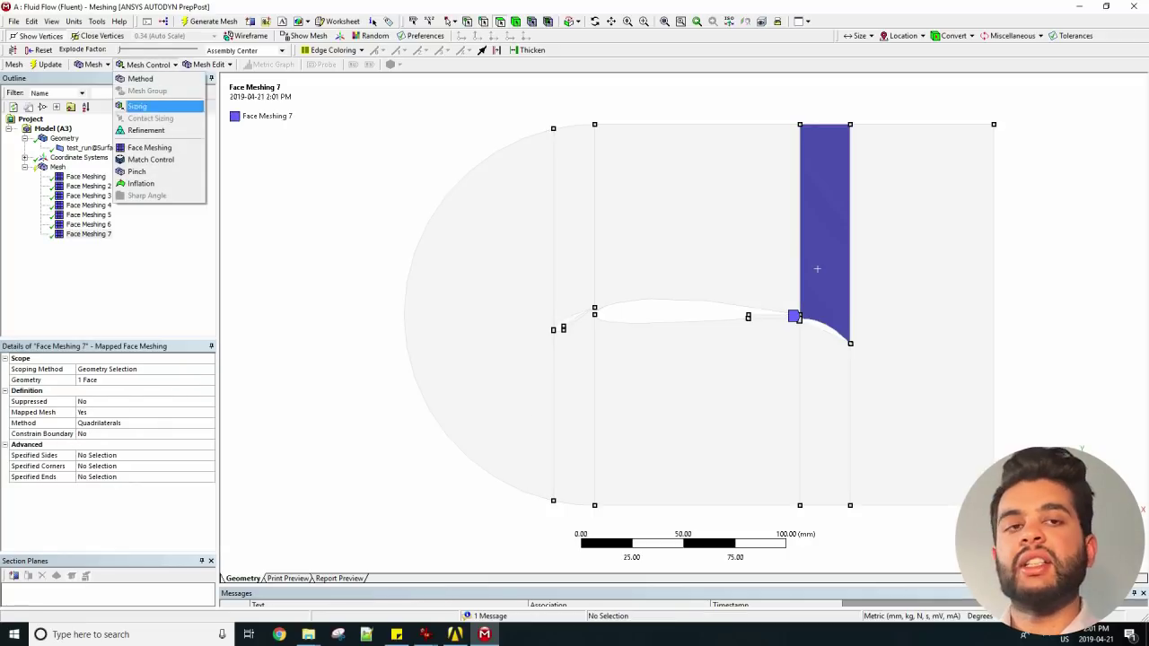
left_click(149, 147)
left_click(830, 373)
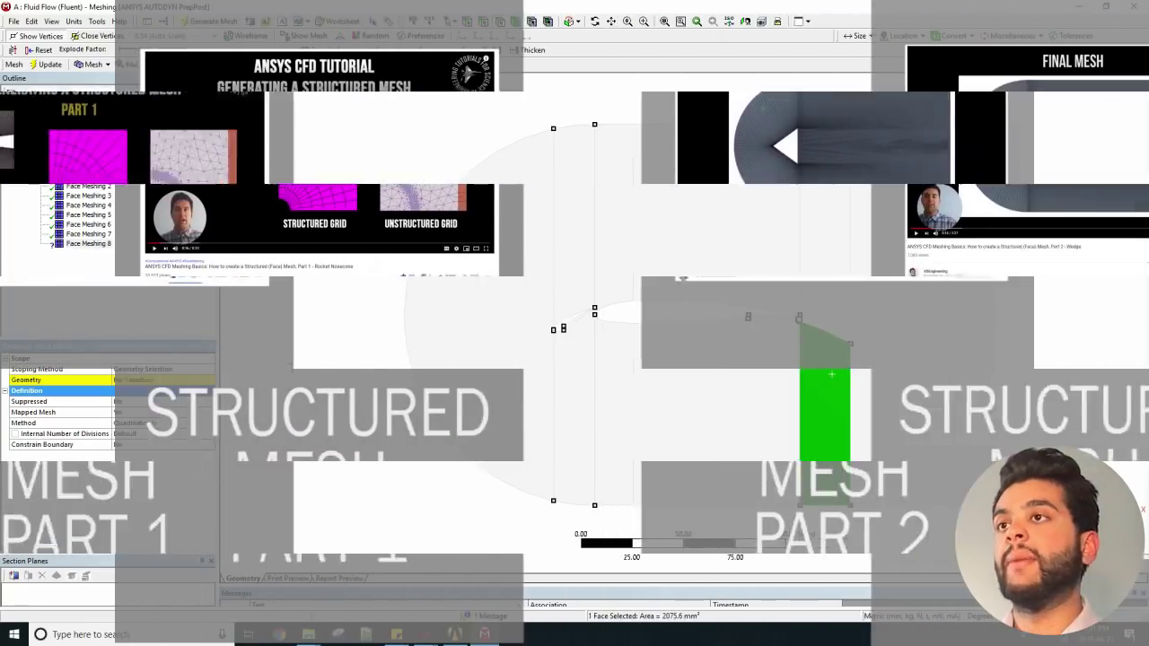
left_click(136, 379)
Add mapped face meshing to the downstream face behind the flap and generate the mesh
left_click(149, 147)
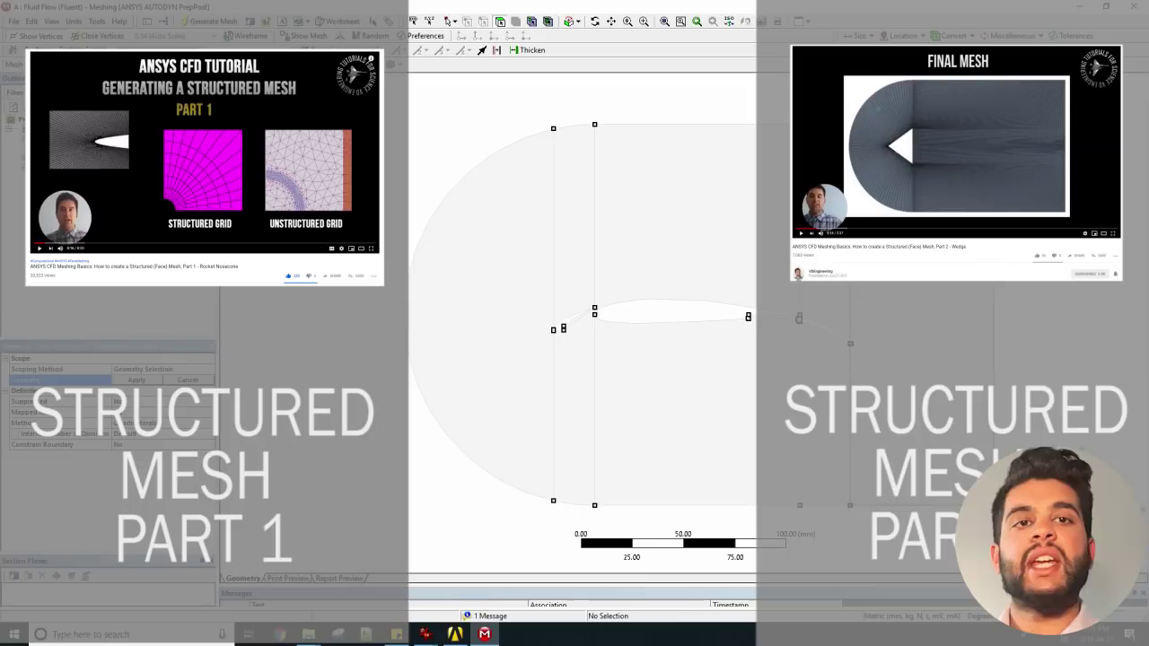
left_click(930, 286)
left_click(136, 380)
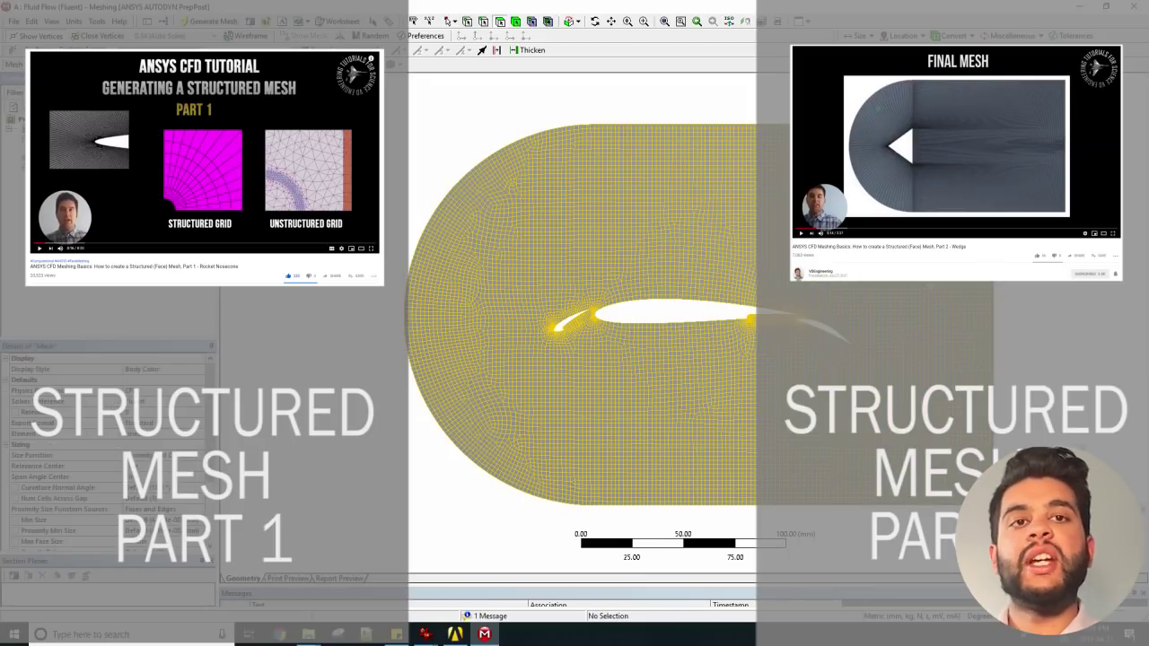
right_click(64, 167)
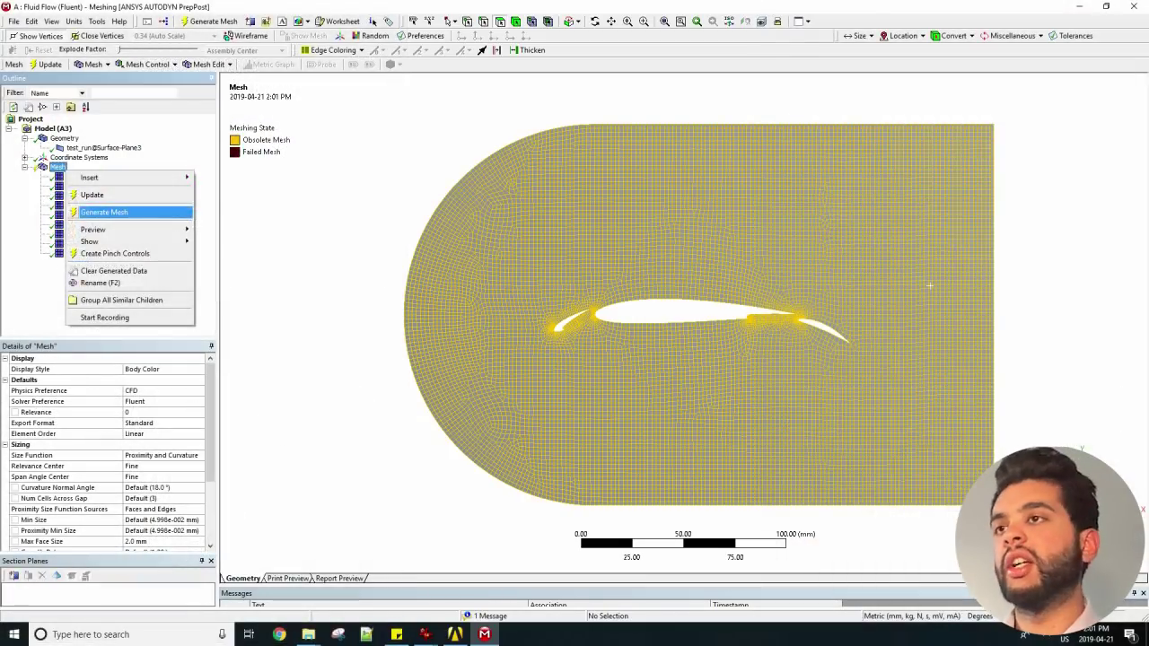
left_click(106, 211)
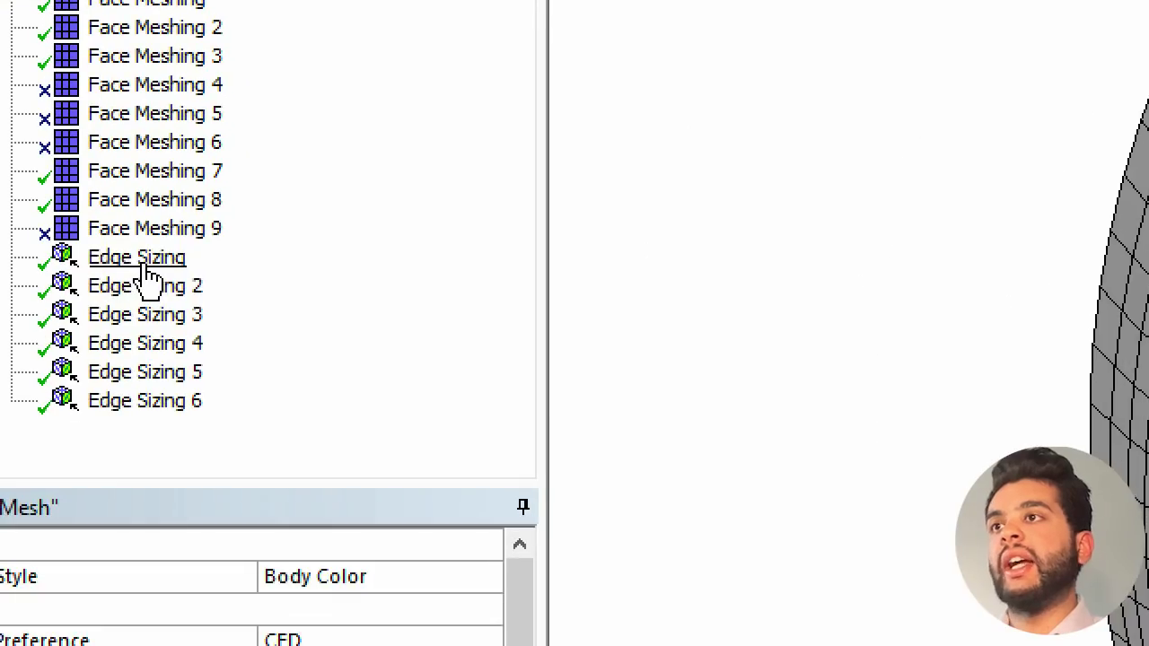
Display Edge Sizing through Edge Sizing 6 together and examine their divisions on the front arc, vertical split line and lower short arc
left_click(143, 266)
left_click(142, 339, "shift")
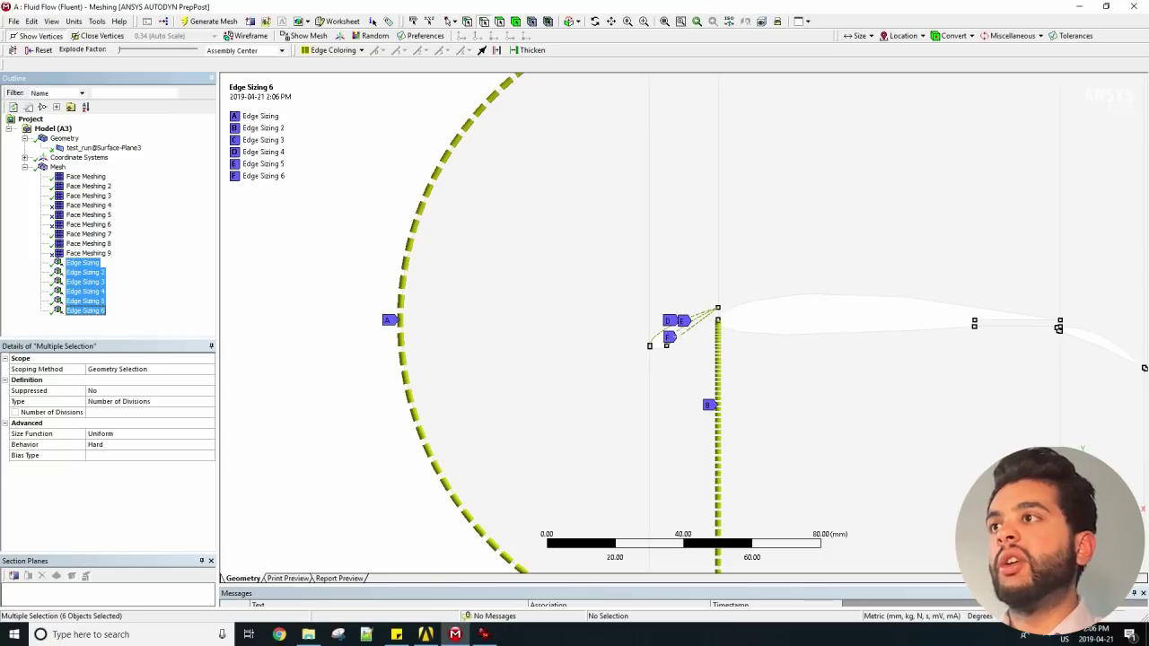
right_click_drag(354, 290, 436, 351)
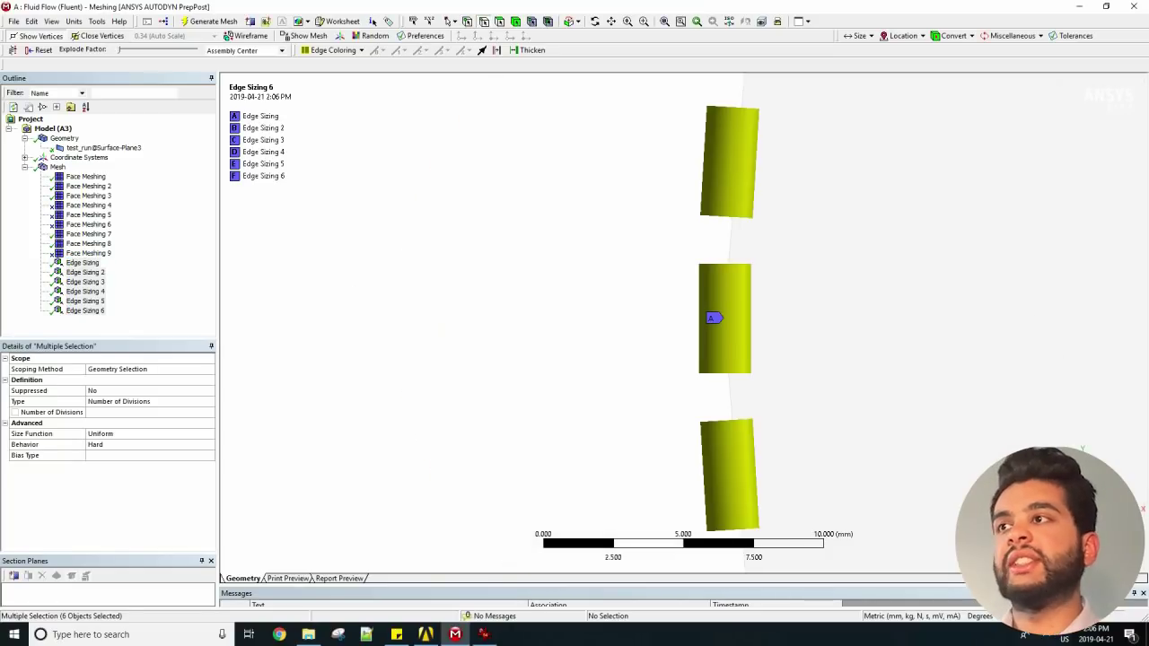
left_click(664, 21)
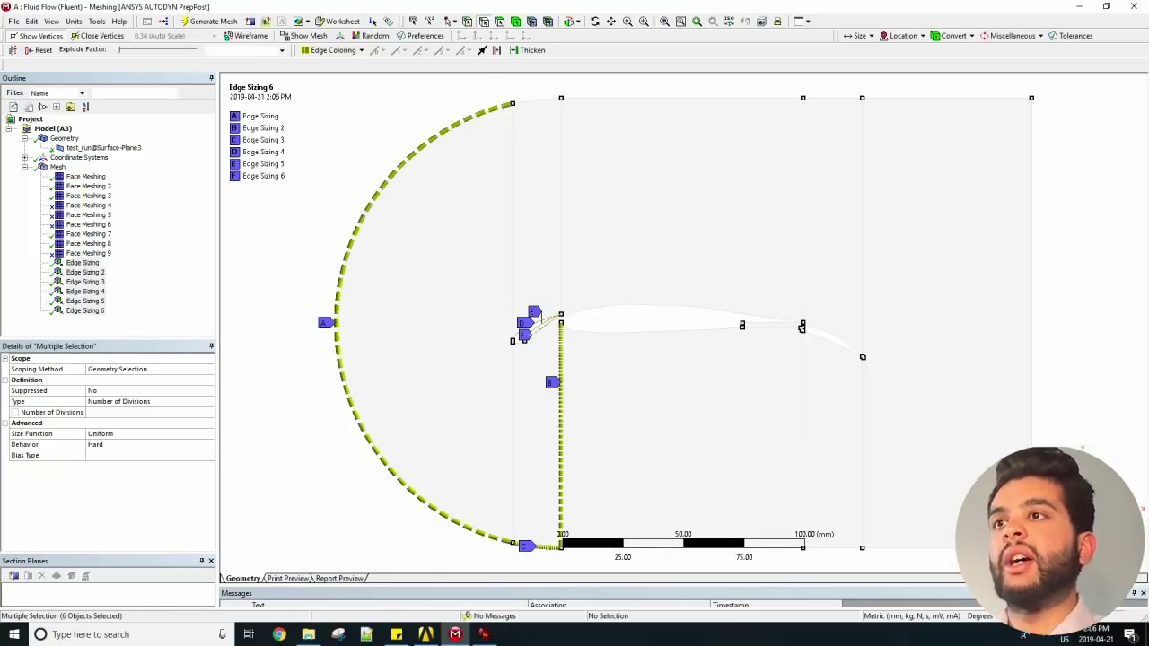
right_click_drag(539, 354, 605, 425)
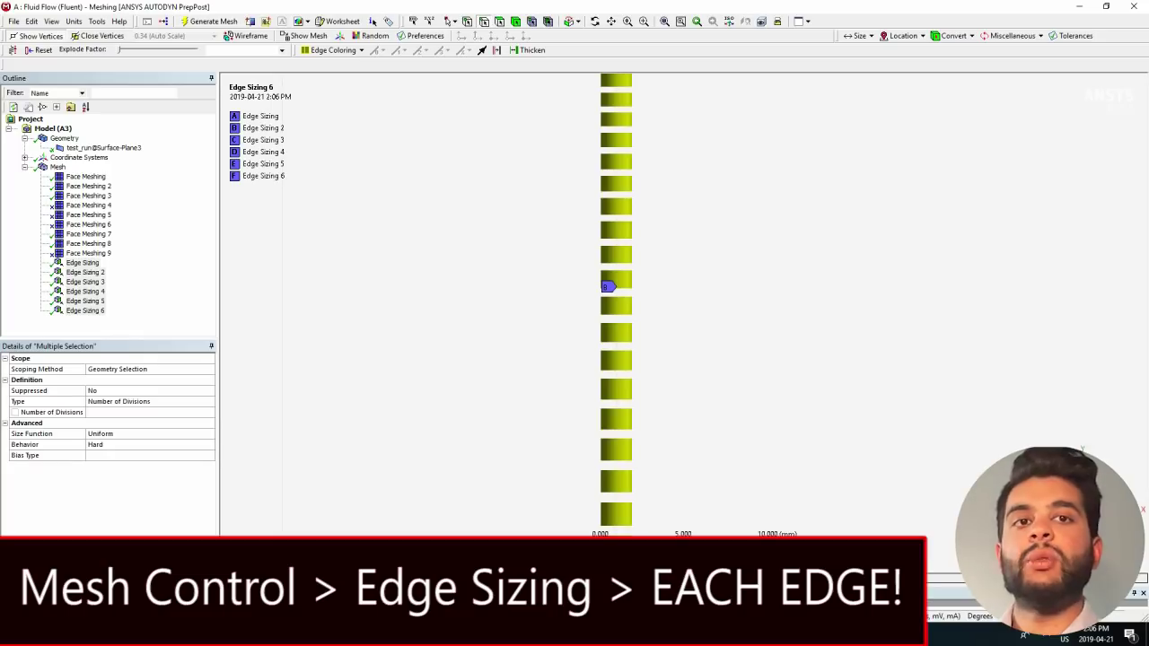
key("F7")
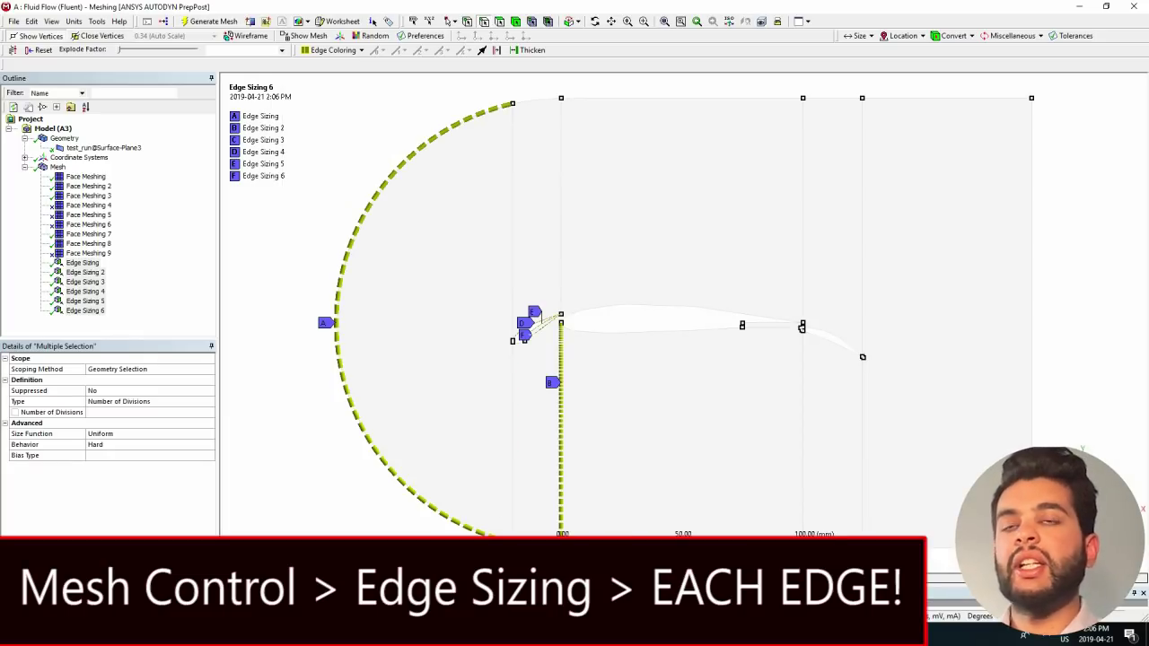
right_click_drag(500, 520, 586, 564)
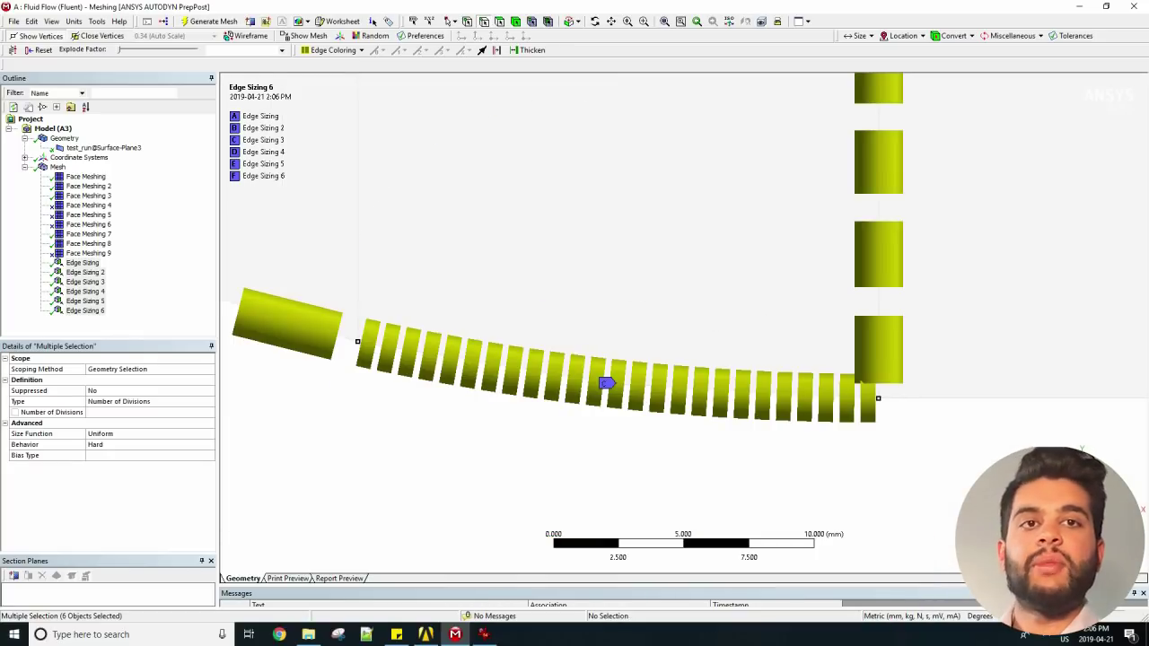
key("F7")
right_click_drag(571, 349, 494, 281)
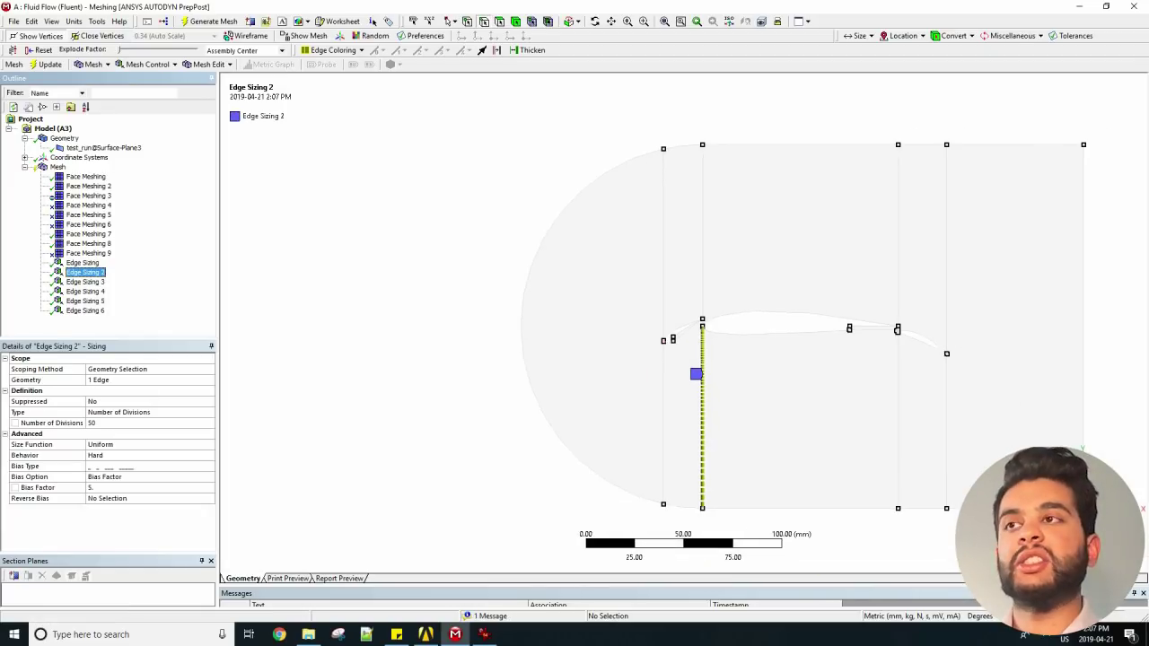
Review the divisions and bias settings of Edge Sizing 2 through Edge Sizing 6 around the slat
right_click_drag(658, 303, 743, 362)
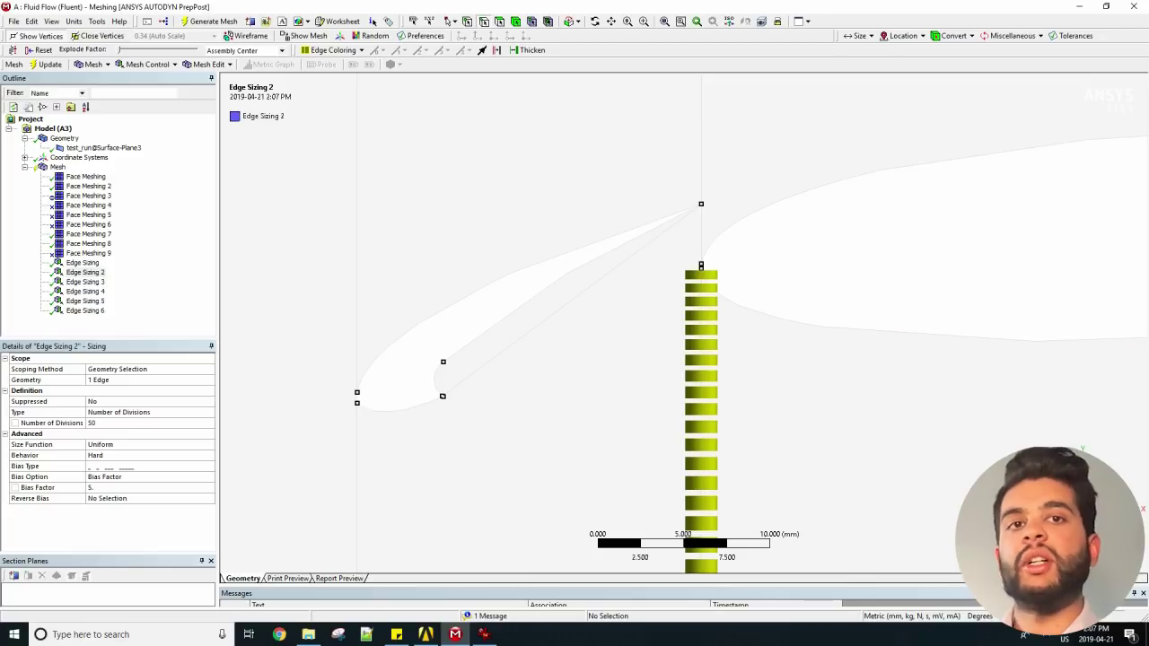
left_click(86, 272)
left_click(85, 281)
left_click(86, 291)
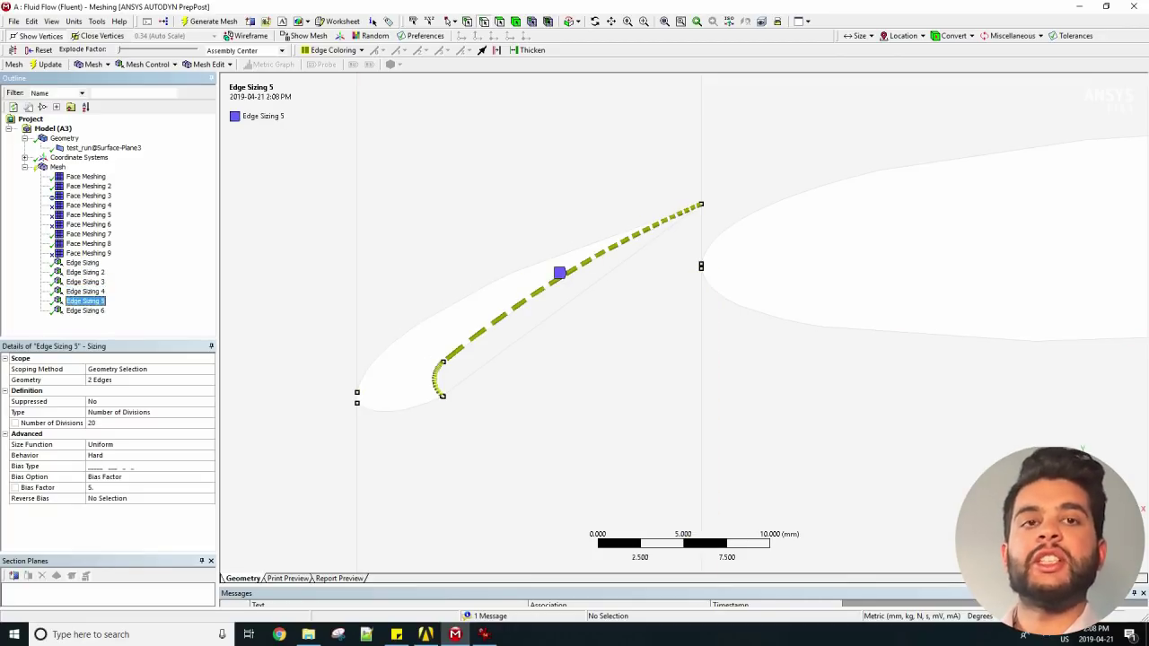
left_click(84, 310)
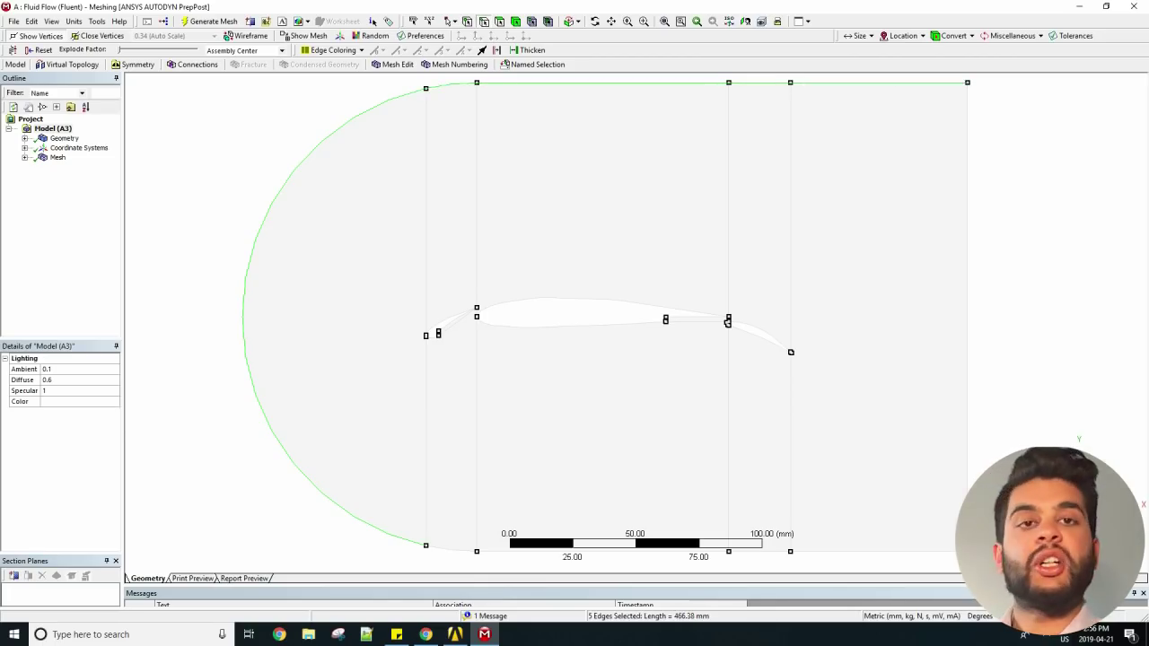
Create a named selection called FARFIELD from all outer boundary edges of the flow domain
left_click(967, 126, "ctrl")
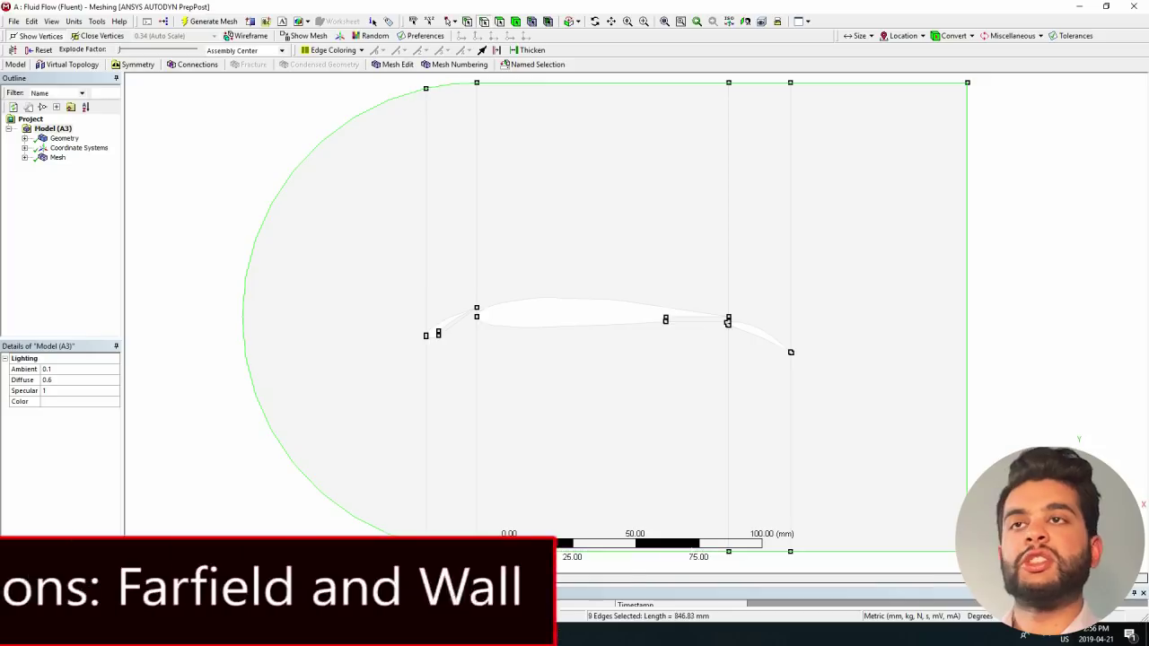
right_click(242, 299)
left_click(300, 503)
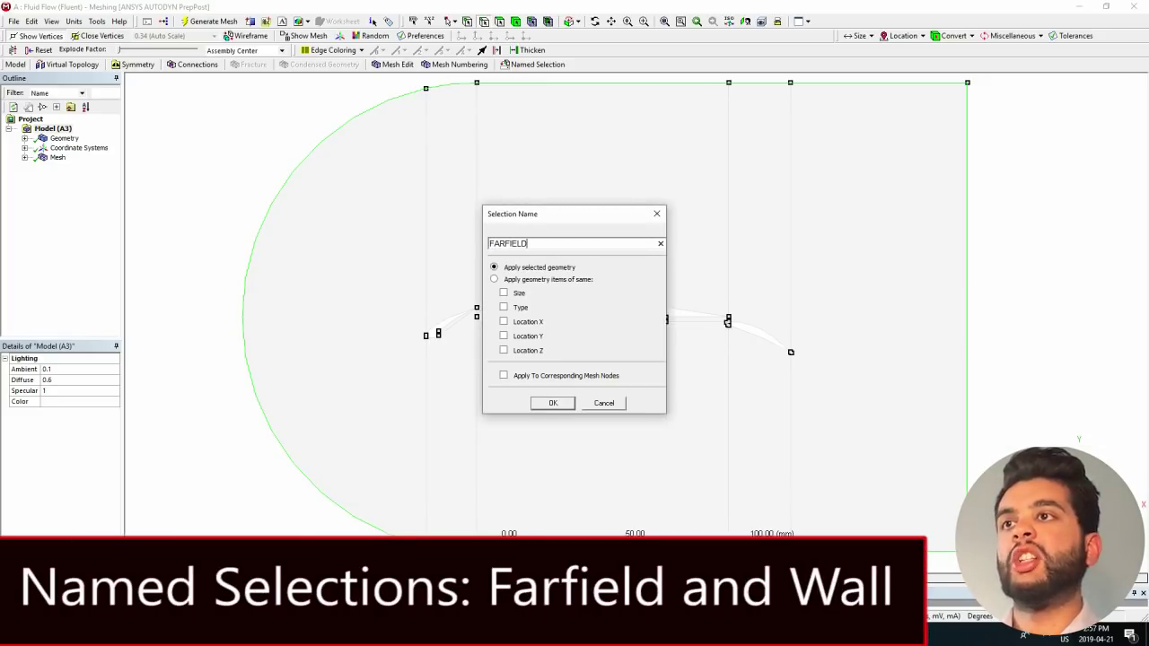
key("Return")
Create a named selection called WALL from all edges of the slat, main airfoil and flap
right_click_drag(376, 262, 857, 384)
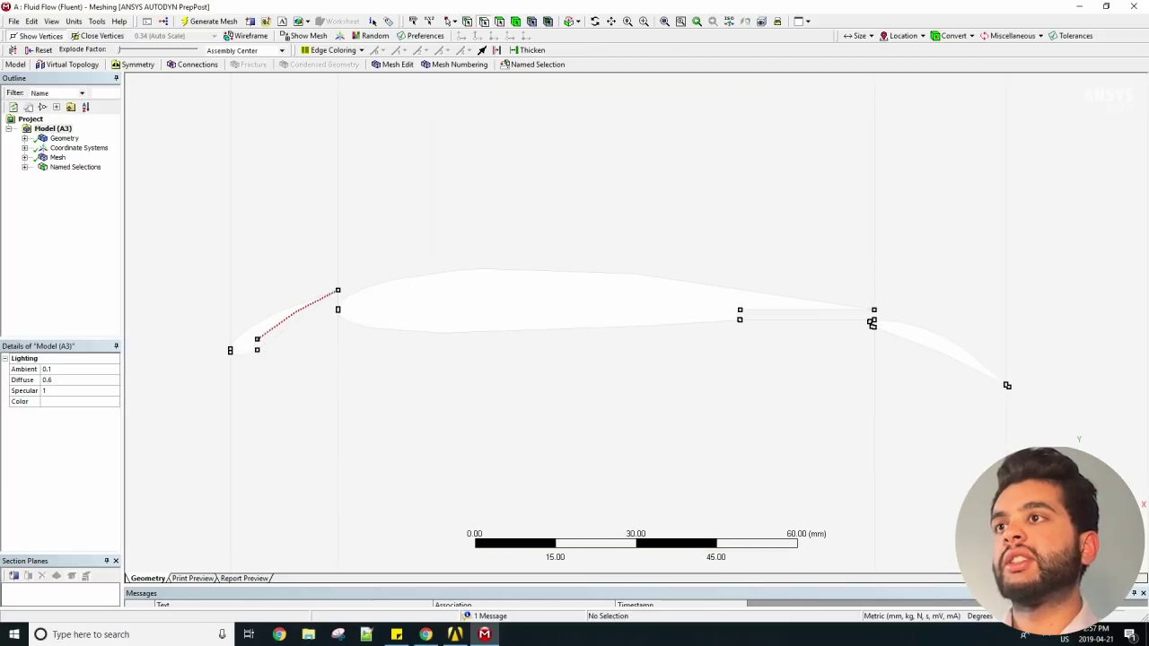
left_click(256, 344, "ctrl")
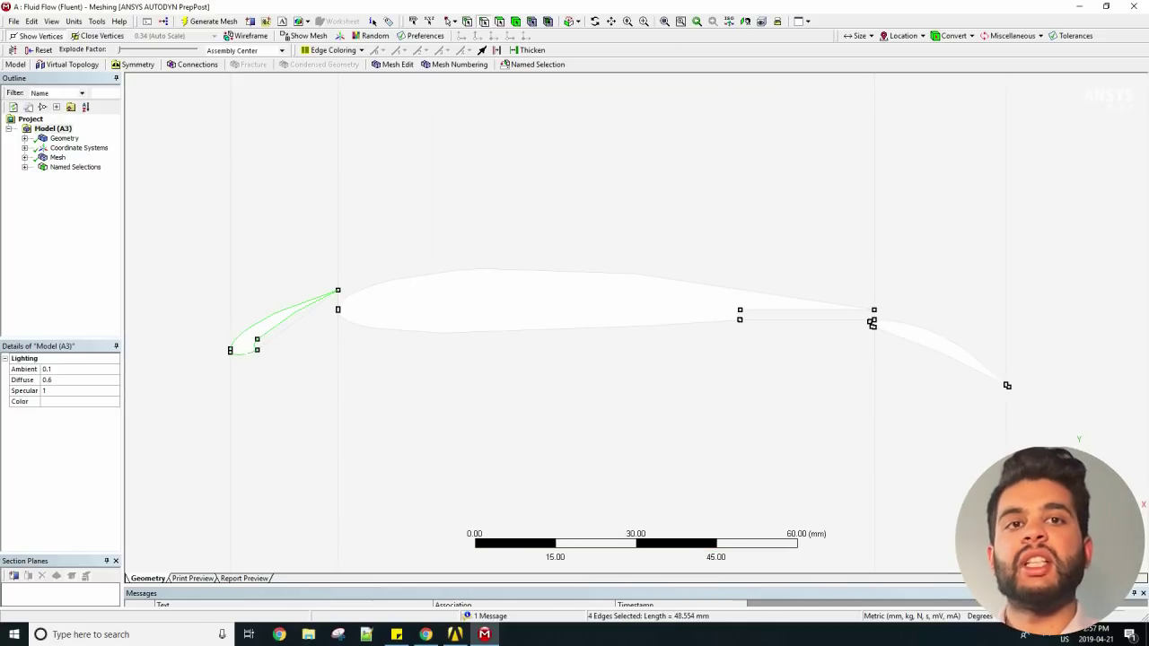
left_click(539, 270, "ctrl")
left_click(538, 329, "ctrl")
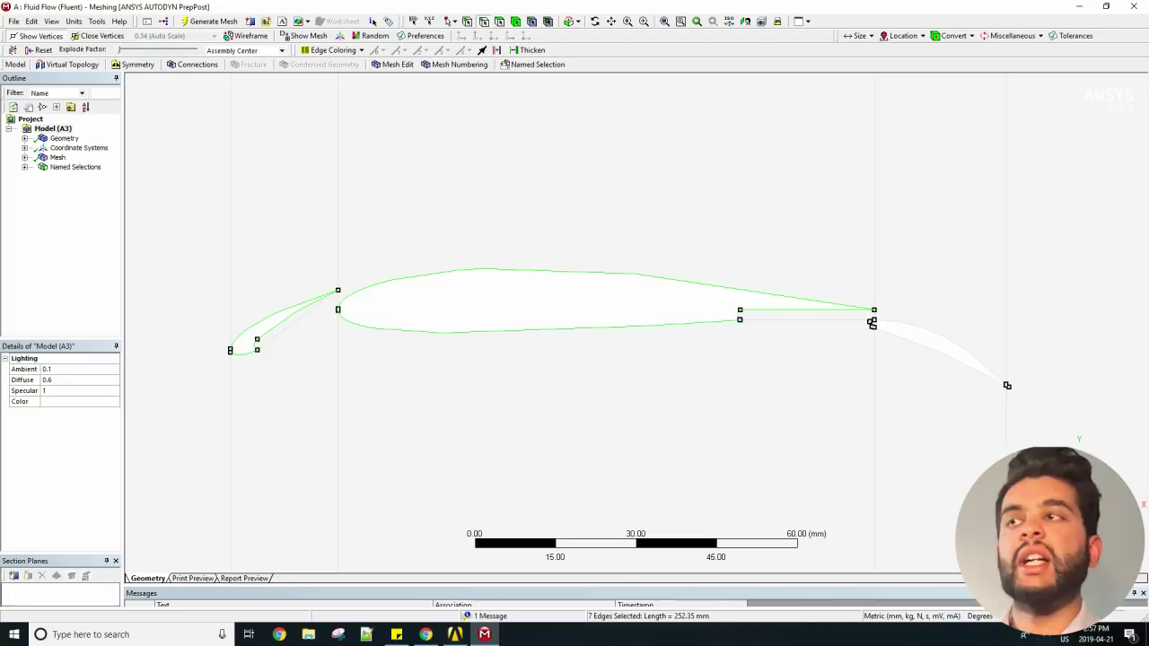
left_click(942, 353, "ctrl")
left_click(942, 337, "ctrl")
left_click_drag(871, 323, 867, 319)
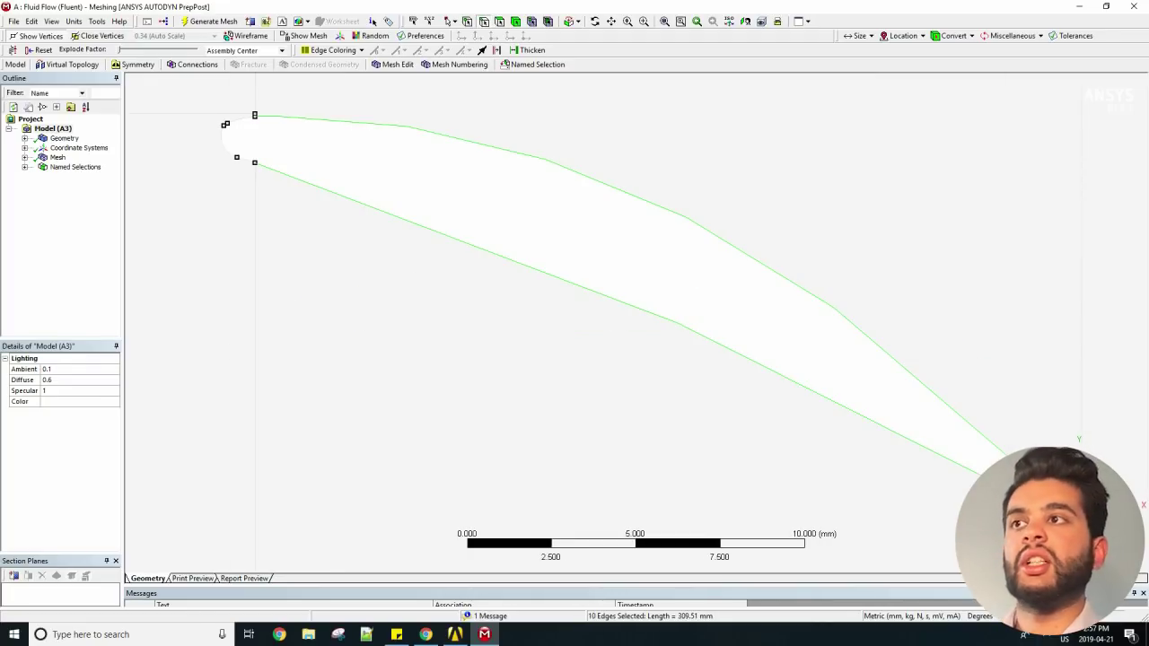
scroll(636, 320, "down", 8)
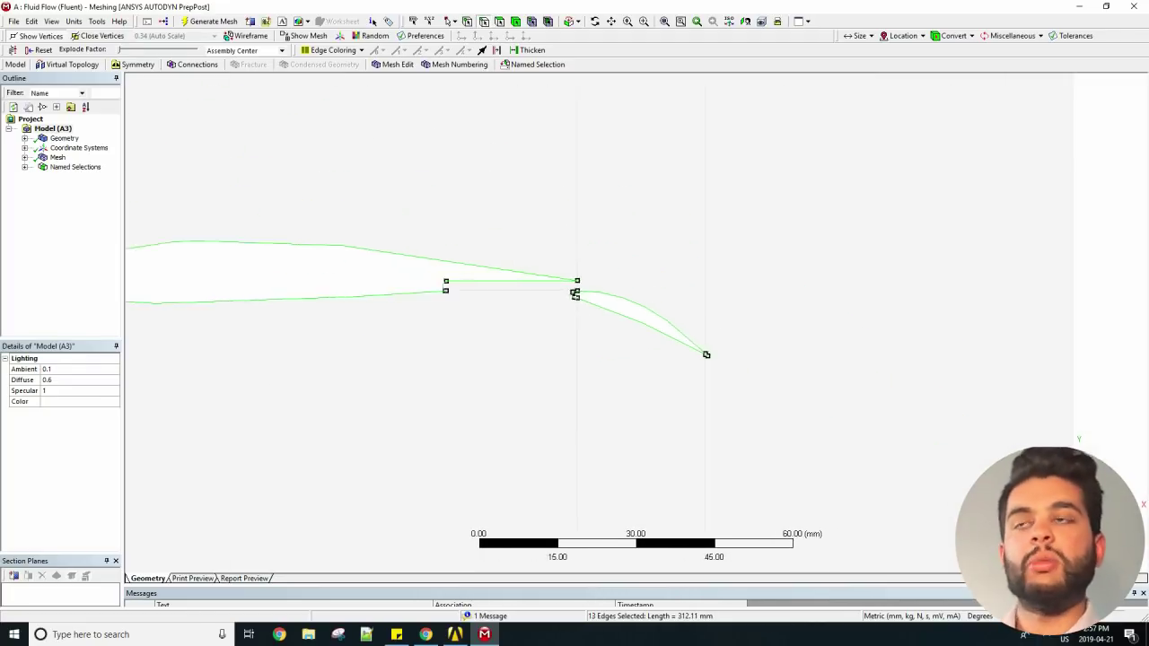
right_click_drag(200, 261, 316, 359)
right_click(577, 292)
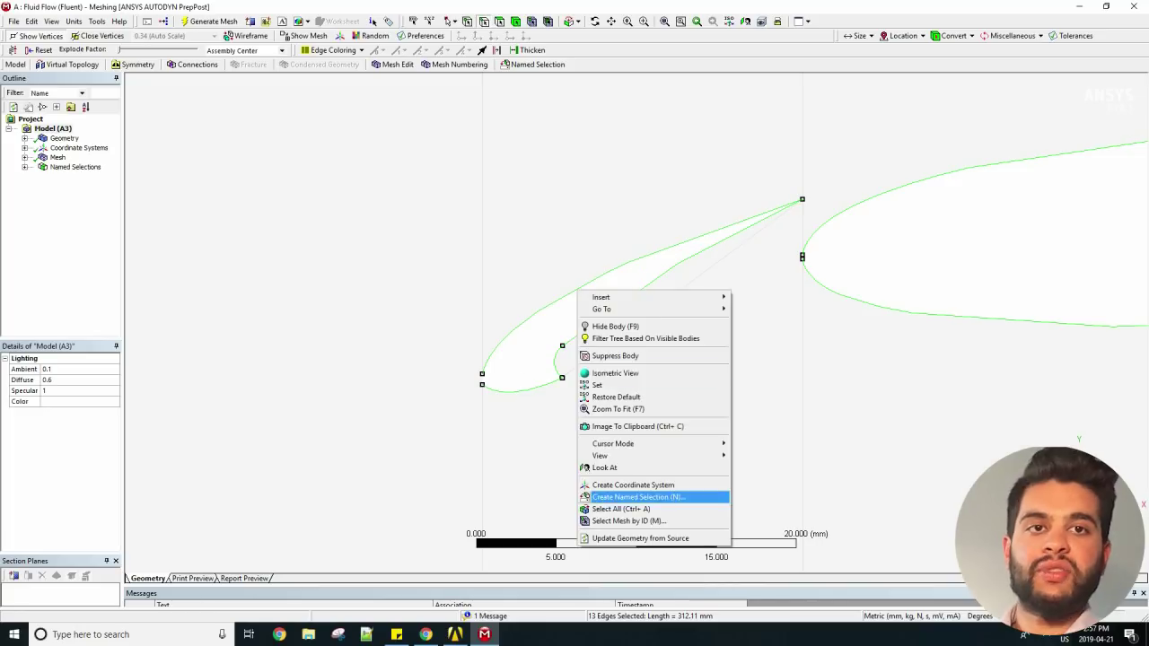
left_click(646, 495)
type("WAL")
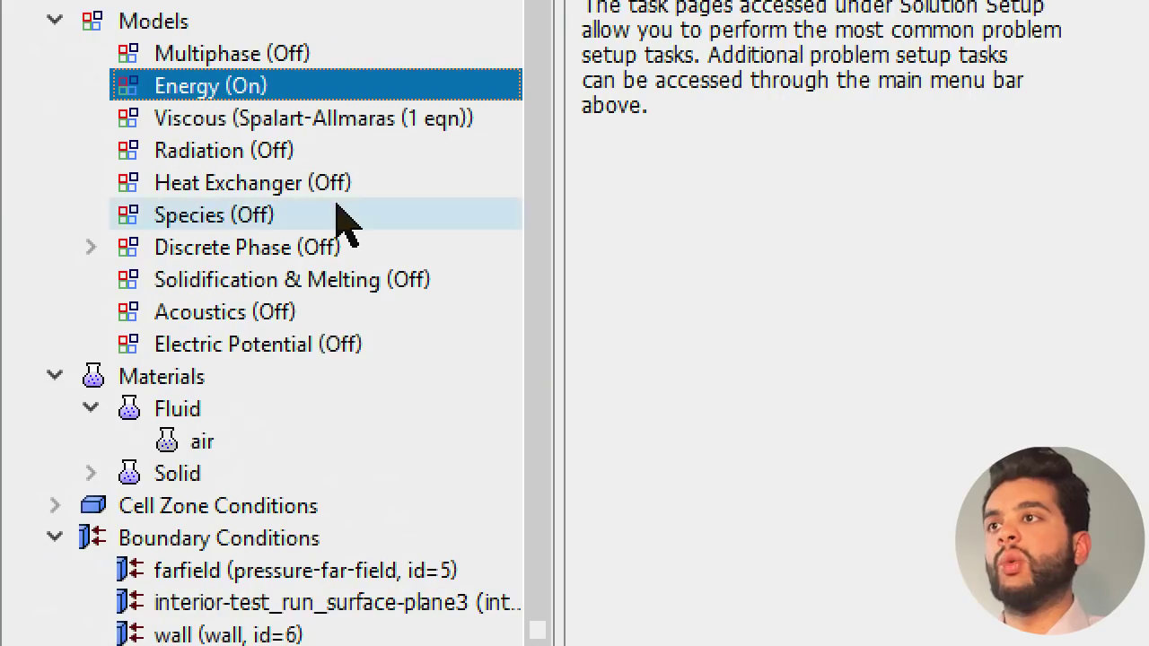
In Fluent, enable the energy equation and use the Spalart-Allmaras viscous model with vorticity-based production
double_click(308, 82)
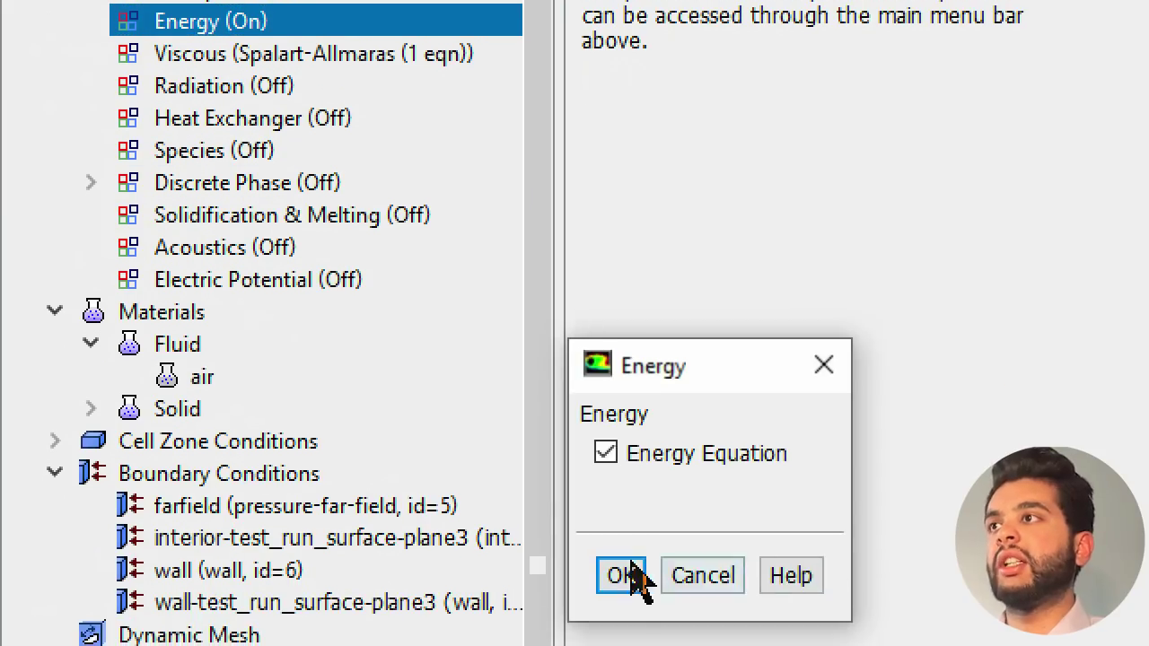
left_click(626, 574)
double_click(319, 173)
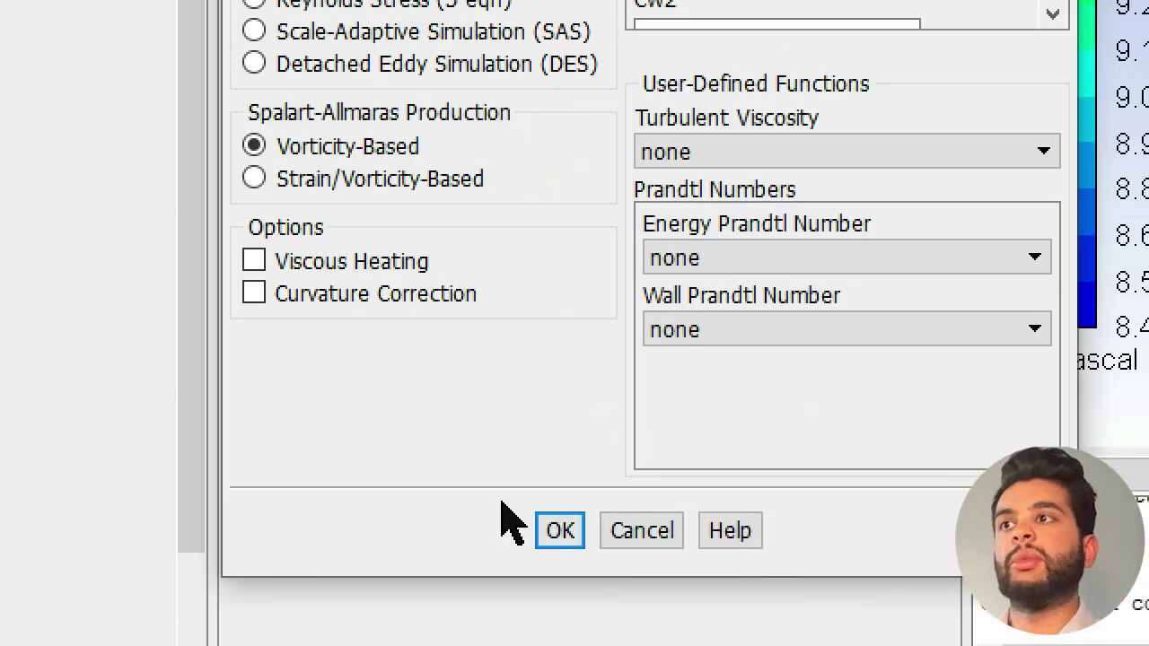
left_click(558, 531)
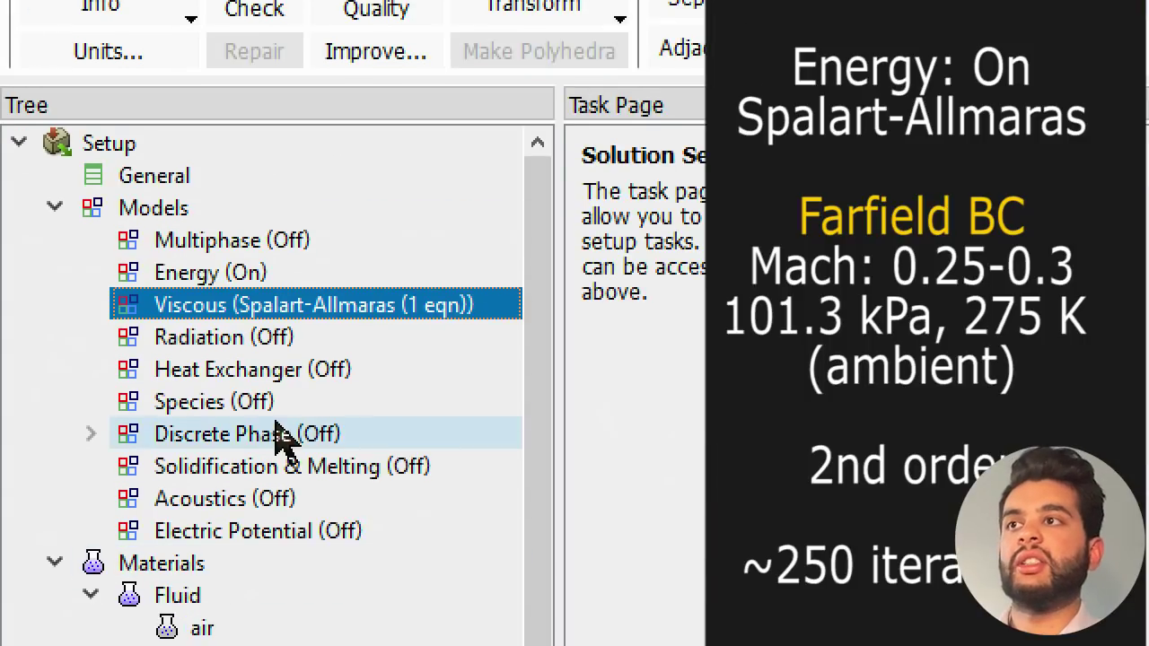
Set the density of the fluid material air to ideal-gas and apply the material change
scroll(284, 485, "down", 1)
left_click(220, 520)
double_click(220, 519)
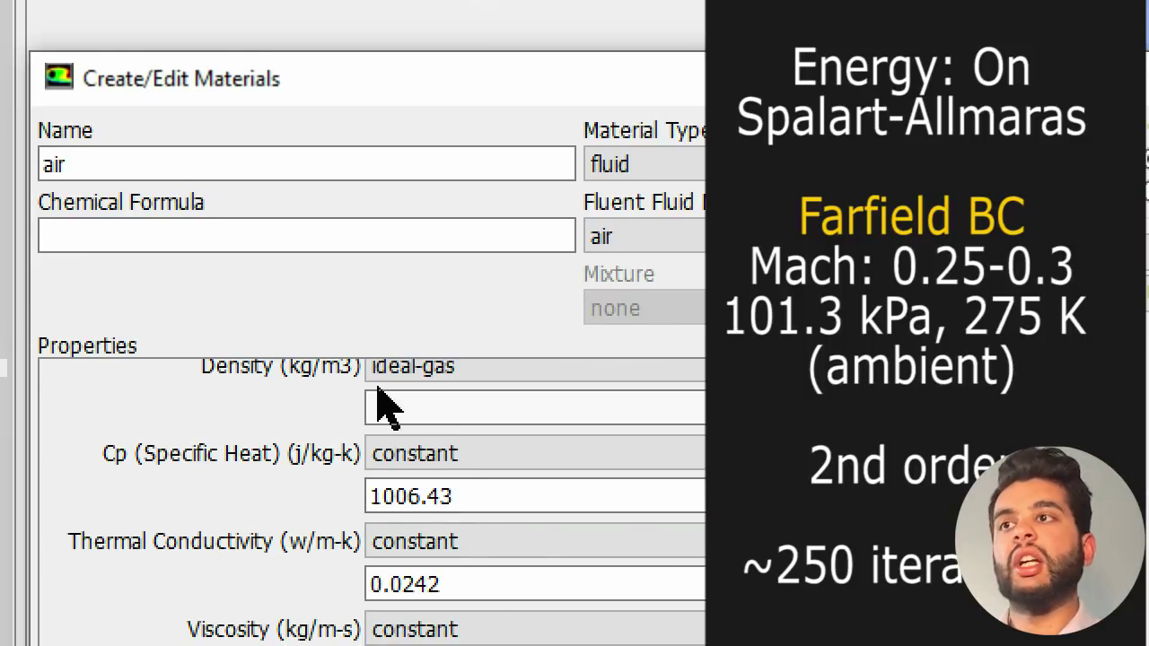
left_click(400, 370)
left_click(456, 422)
left_click(538, 579)
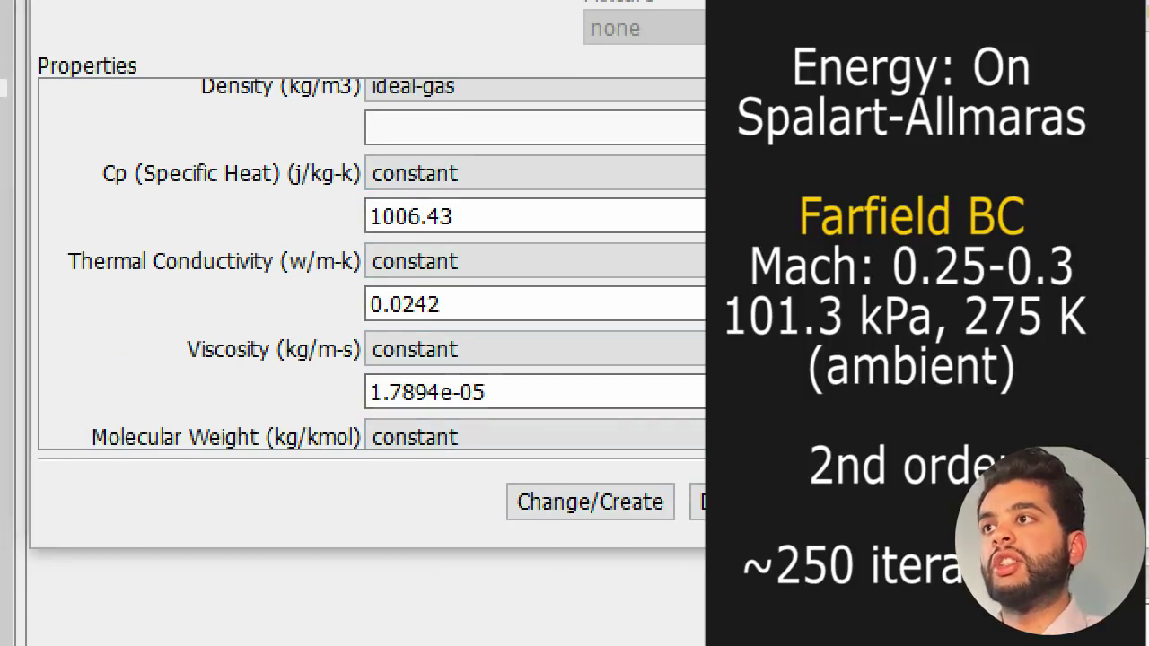
left_click(955, 578)
Check the momentum settings of the farfield pressure far-field boundary and set its temperature to 275 K
double_click(377, 435)
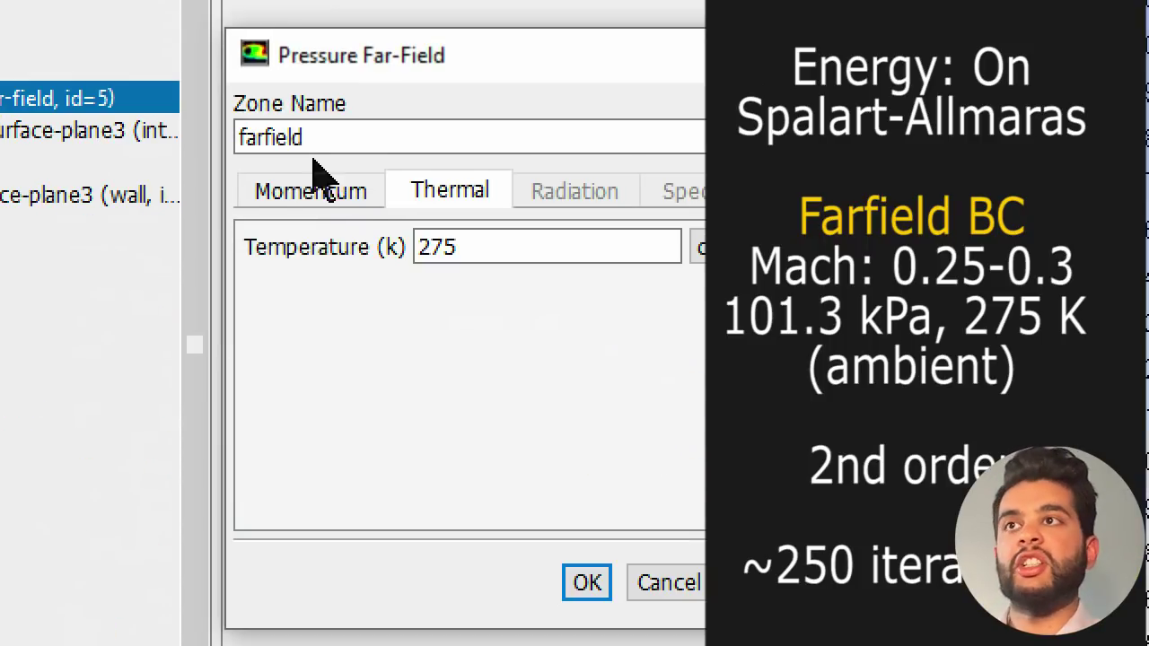
left_click(311, 191)
left_click_drag(619, 290, 549, 292)
left_click(450, 191)
type("275")
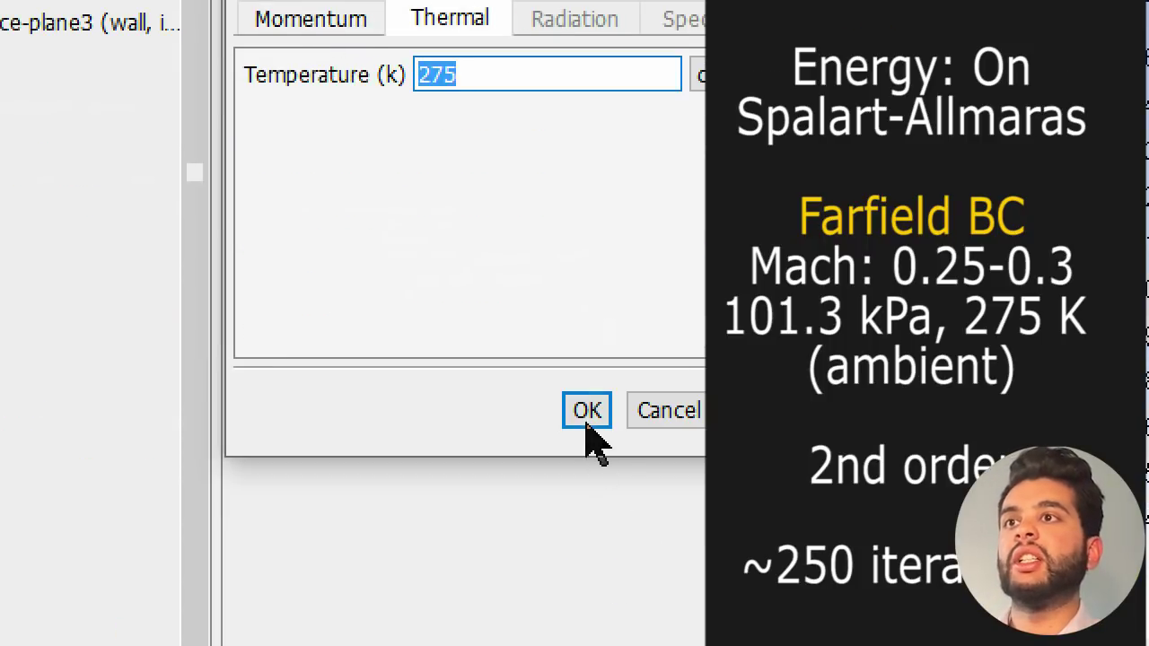
left_click(586, 582)
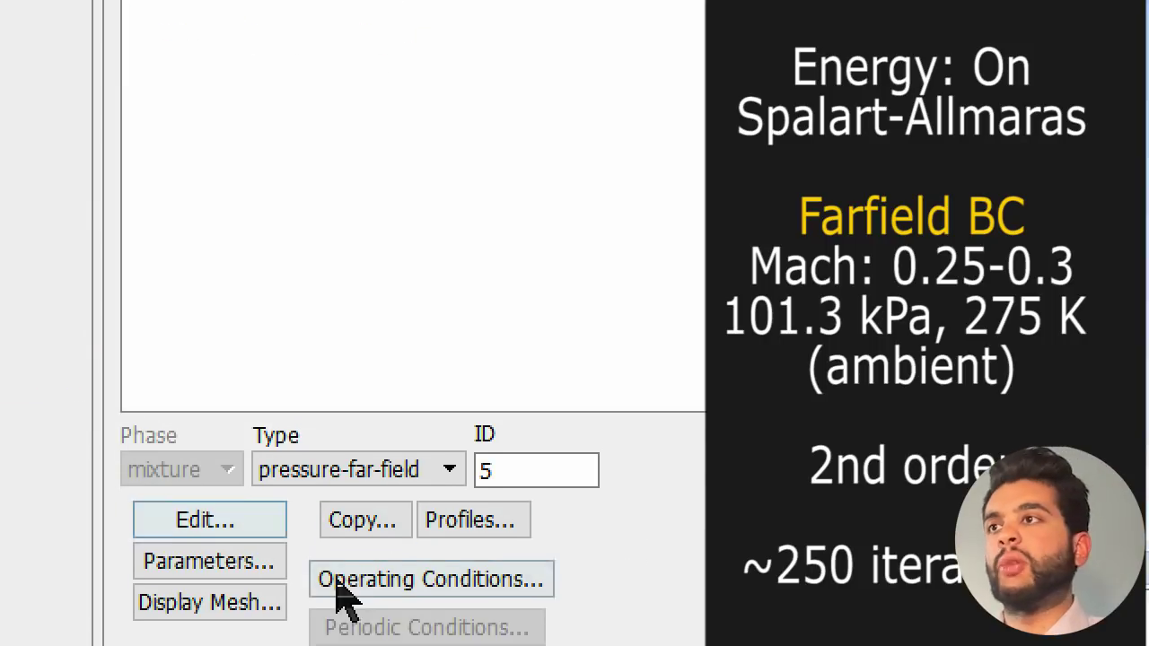
Set the operating pressure to 0 in the operating conditions
left_click(336, 581)
left_click(250, 192)
type("0")
left_click(296, 446)
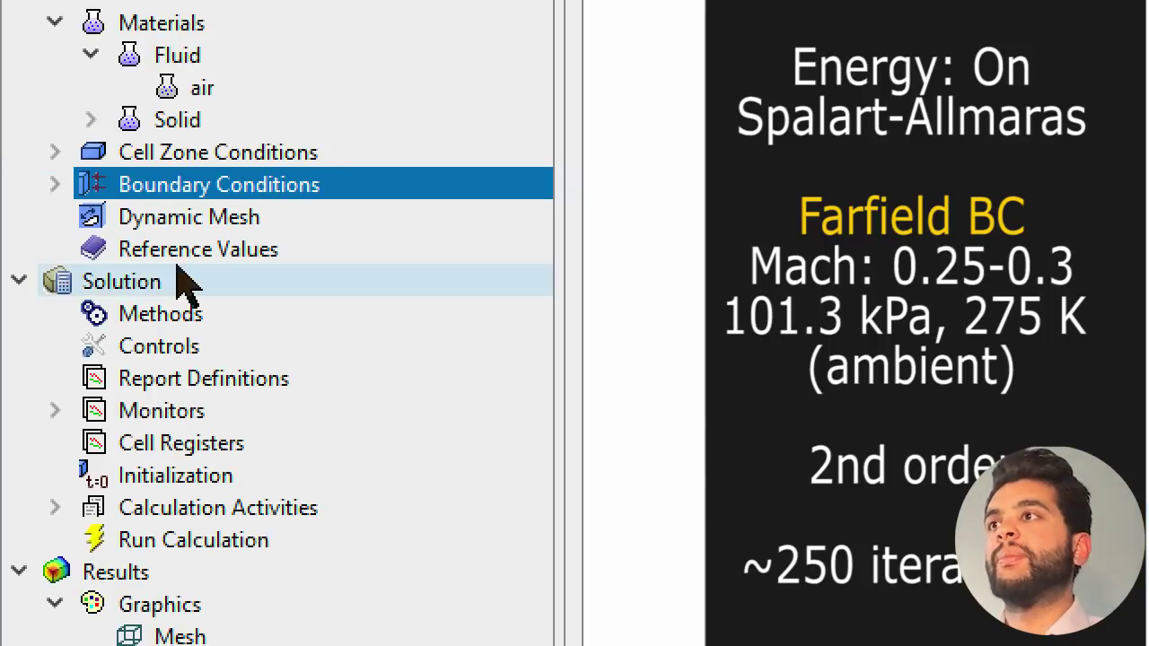
Review the reference values, the standard initialization values including X velocity, and the calculation run settings
left_click(176, 256)
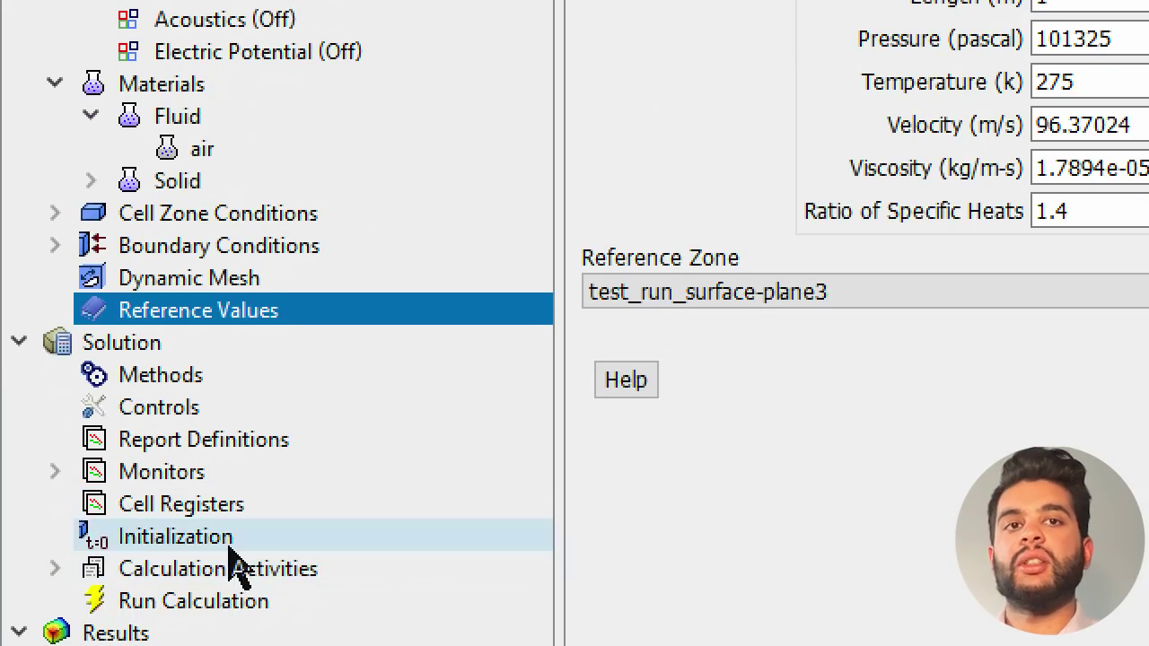
left_click(228, 544)
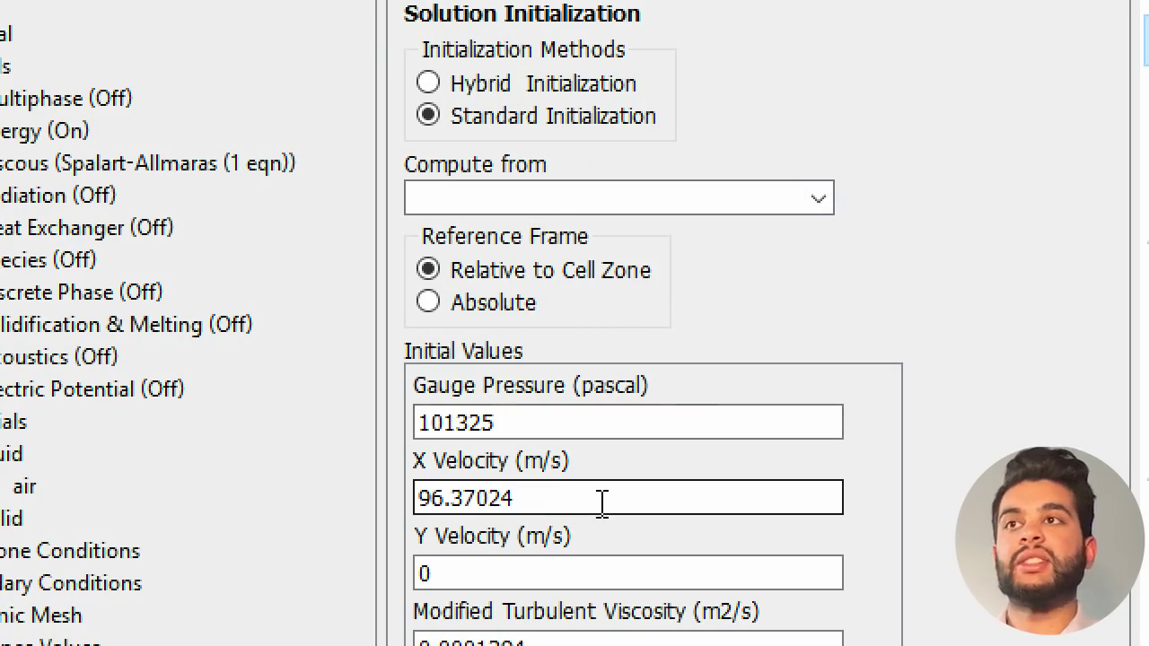
double_click(600, 502)
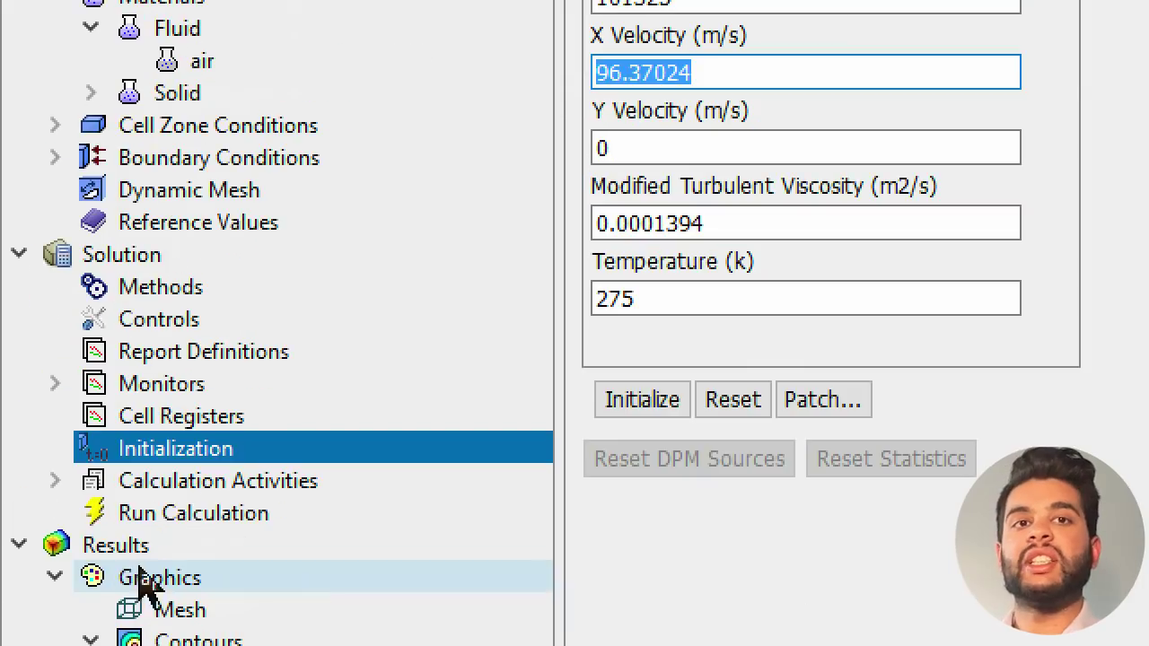
left_click(193, 512)
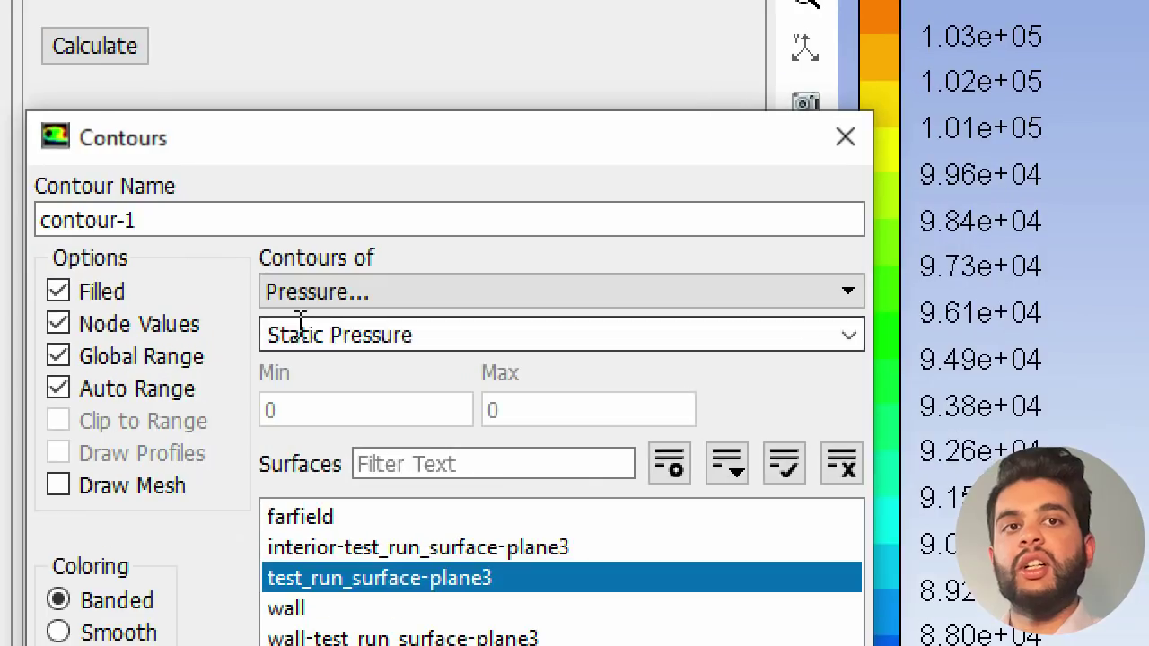
Display filled contours of velocity magnitude on test_run_surface-plane3
left_click(287, 344)
left_click(316, 373)
left_click(300, 508)
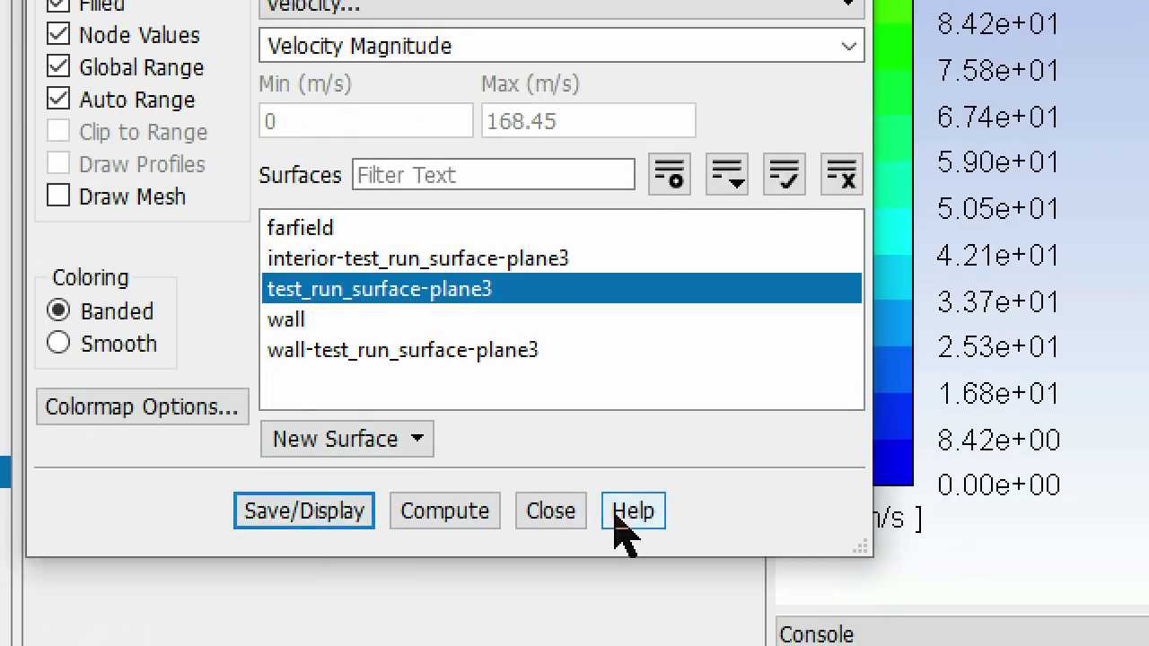
left_click(549, 511)
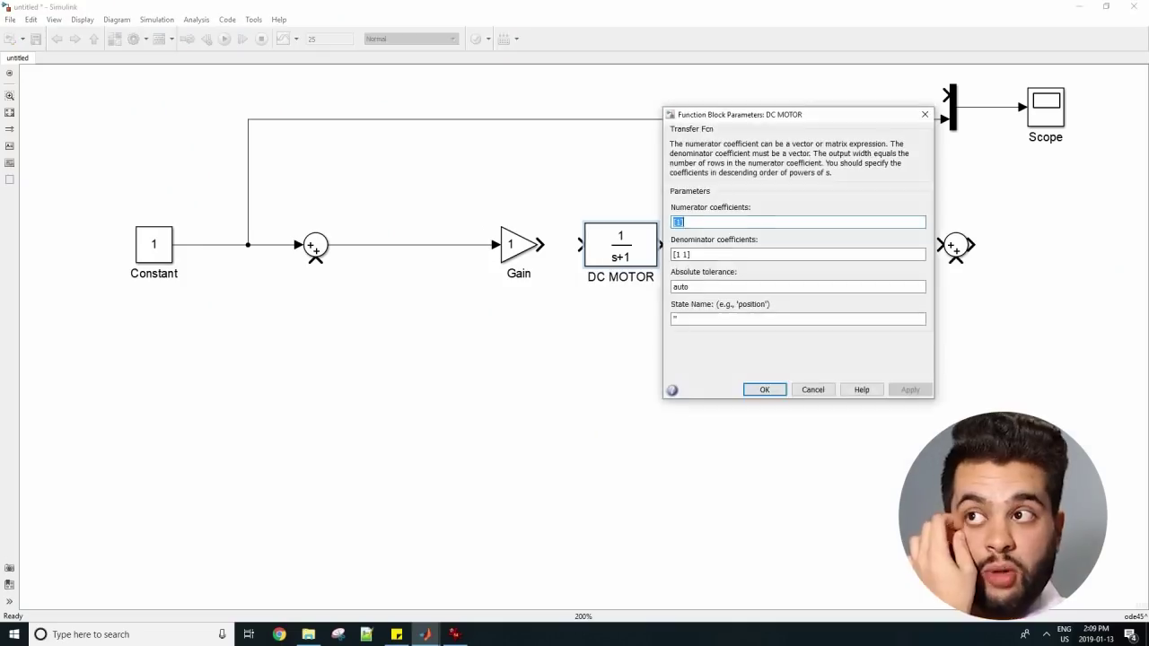
In Simulink, set the DC MOTOR transfer function's numerator coefficients to [10] and denominator coefficients to [50 60 1001]
type("0")
key("Tab")
type("[50 60 100")
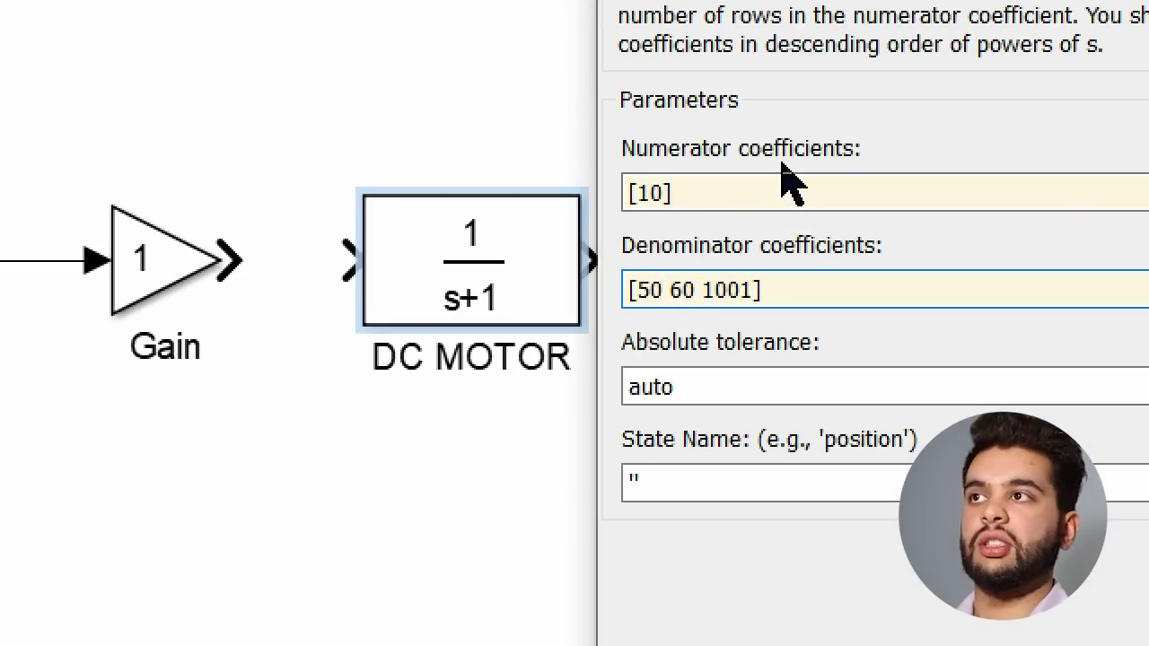
left_click(603, 296)
left_click(190, 306)
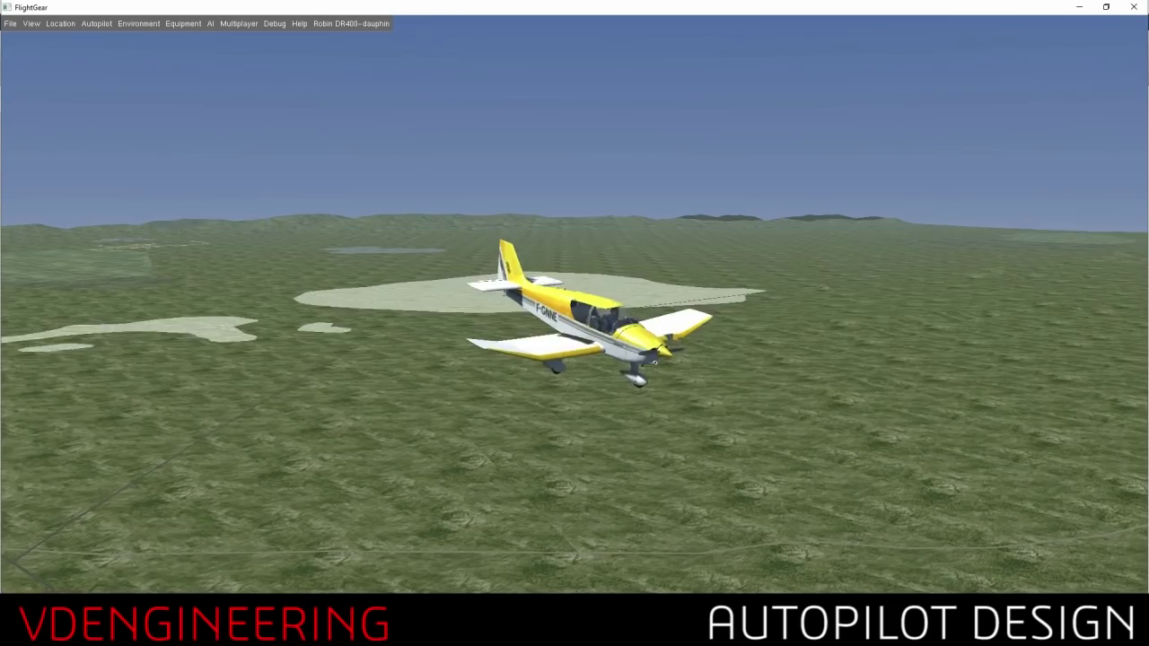